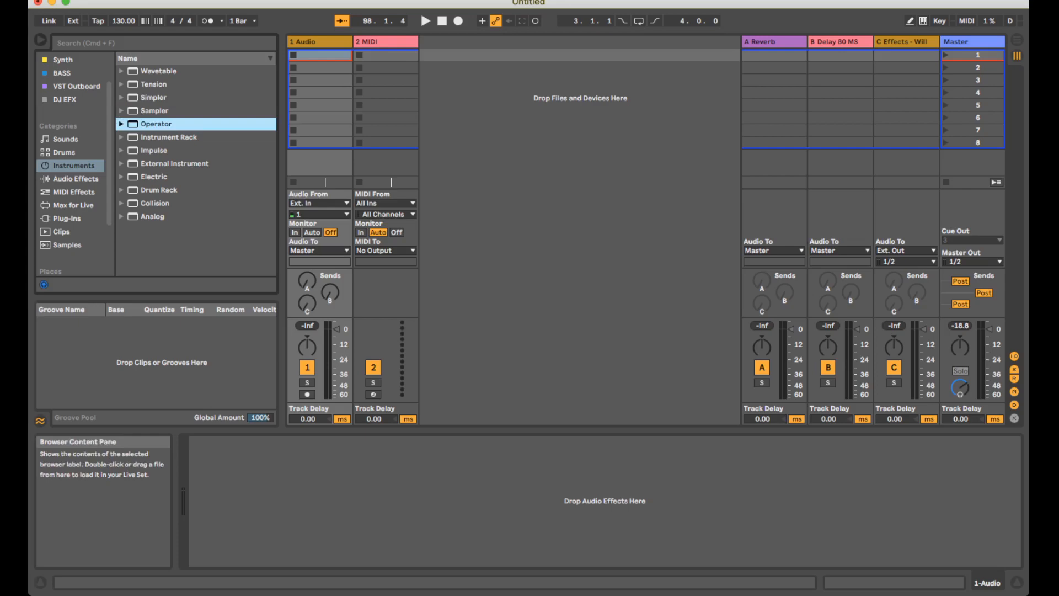
Browse the Drum Rack and Collision presets among the instruments and preview Venus Smiles.adg from Synth Rhythmic.
{"action": "left_click", "coordinate": [159, 71]}
{"action": "left_click", "coordinate": [121, 190]}
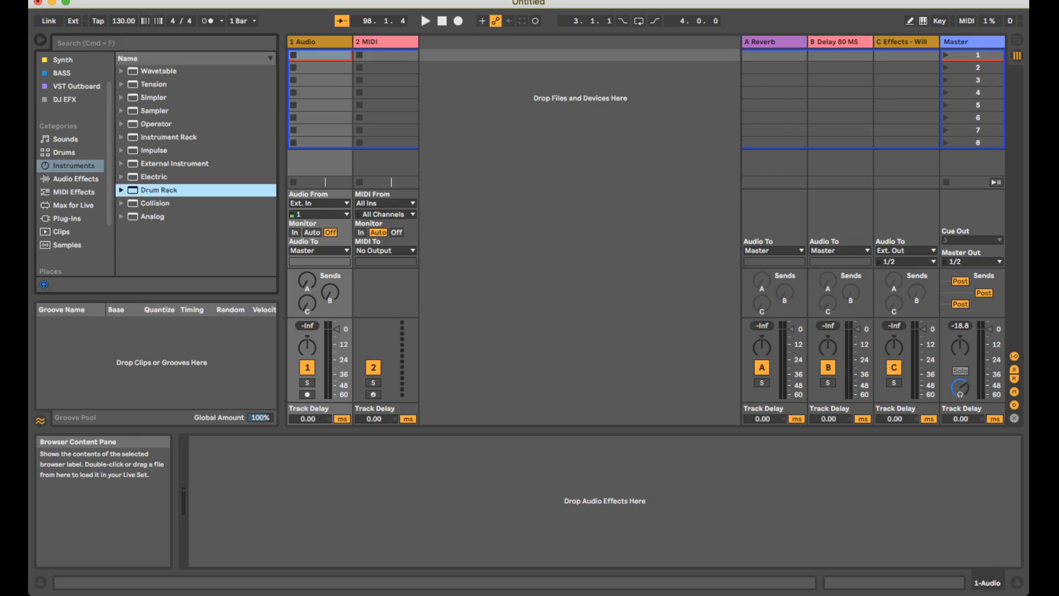
{"action": "scroll", "coordinate": [191, 171], "scroll_direction": "down", "scroll_amount": 4}
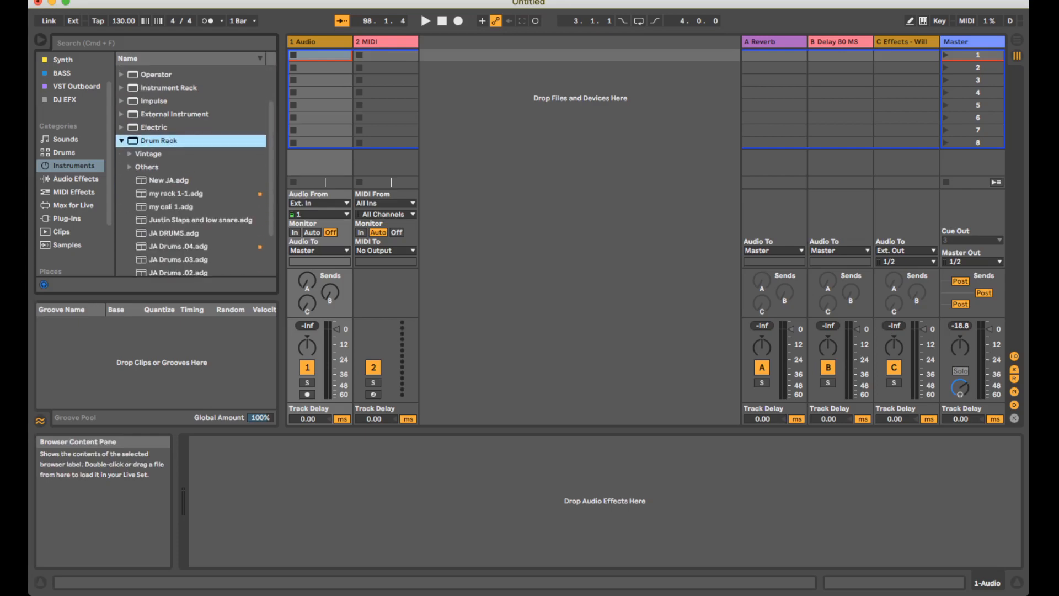
{"action": "scroll", "coordinate": [190, 170], "scroll_direction": "down", "scroll_amount": 3}
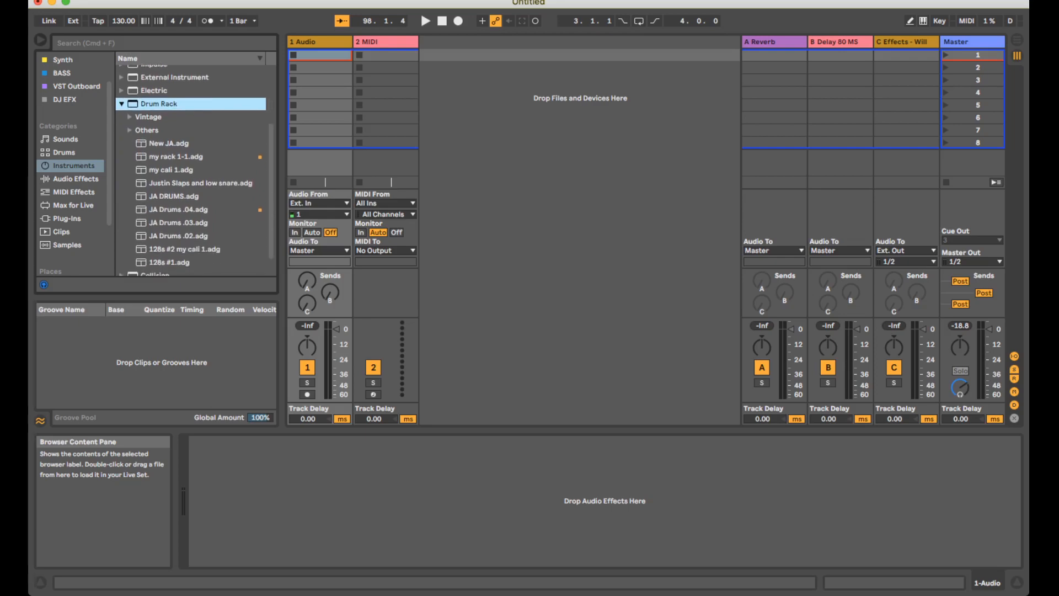
{"action": "scroll", "coordinate": [190, 170], "scroll_direction": "down", "scroll_amount": 2}
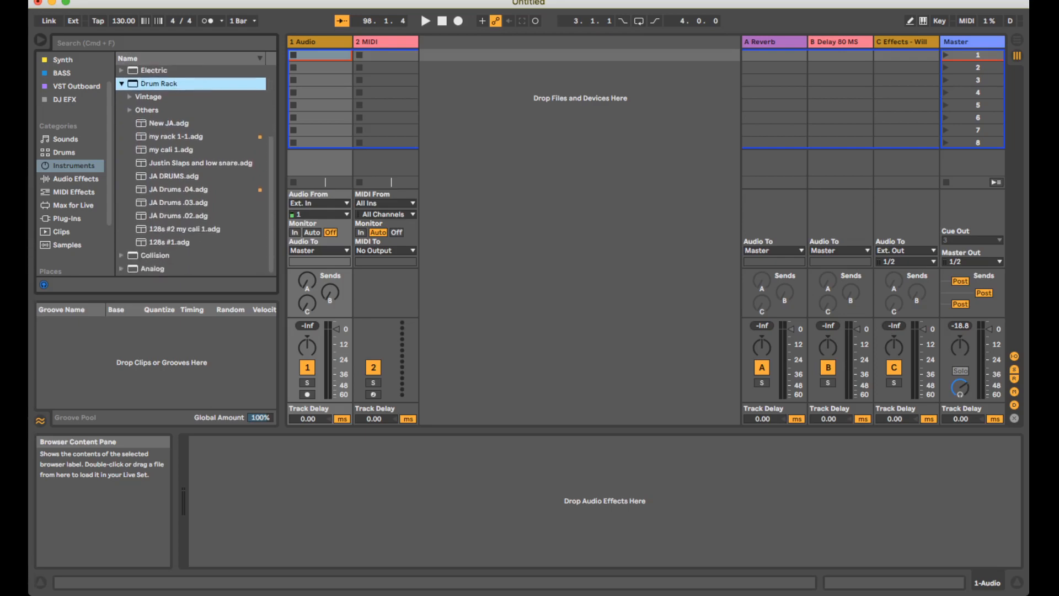
{"action": "left_click", "coordinate": [121, 255]}
{"action": "scroll", "coordinate": [191, 171], "scroll_direction": "down", "scroll_amount": 5}
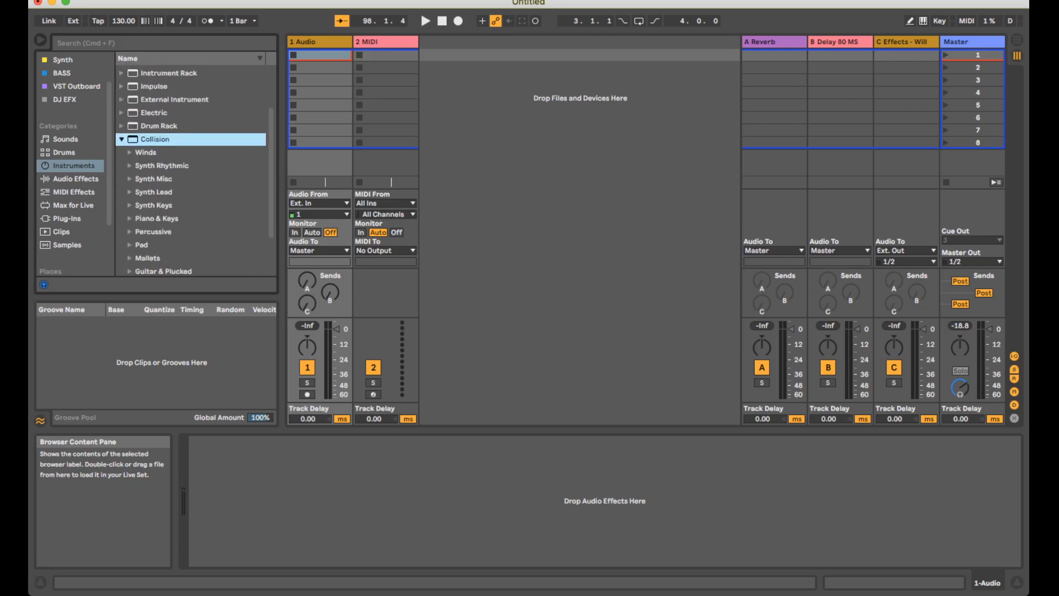
{"action": "left_click", "coordinate": [130, 165]}
{"action": "scroll", "coordinate": [190, 171], "scroll_direction": "down", "scroll_amount": 8}
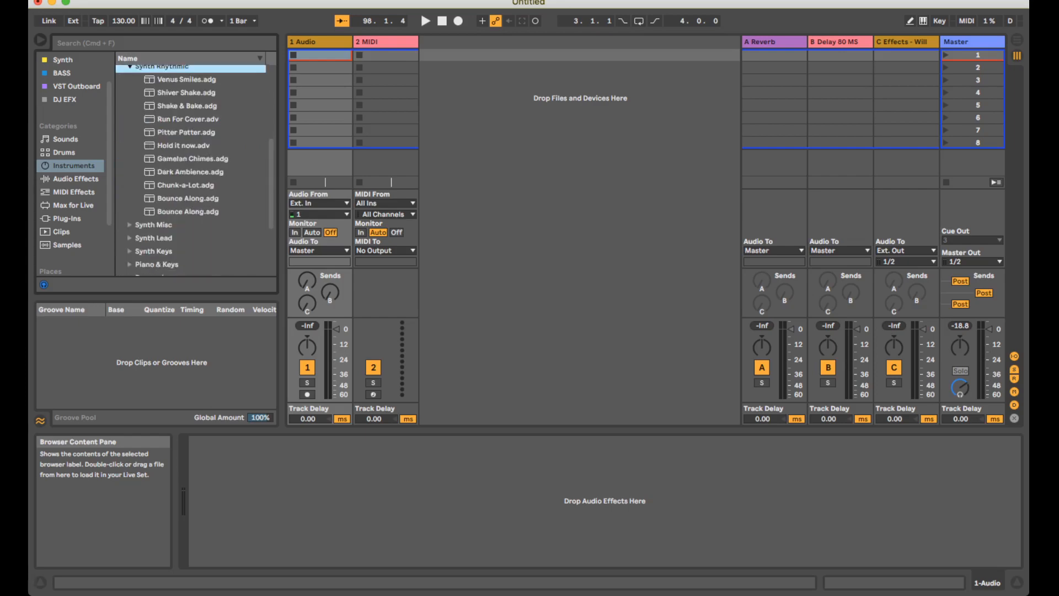
{"action": "scroll", "coordinate": [191, 170], "scroll_direction": "up", "scroll_amount": 12}
{"action": "scroll", "coordinate": [190, 170], "scroll_direction": "up", "scroll_amount": 1}
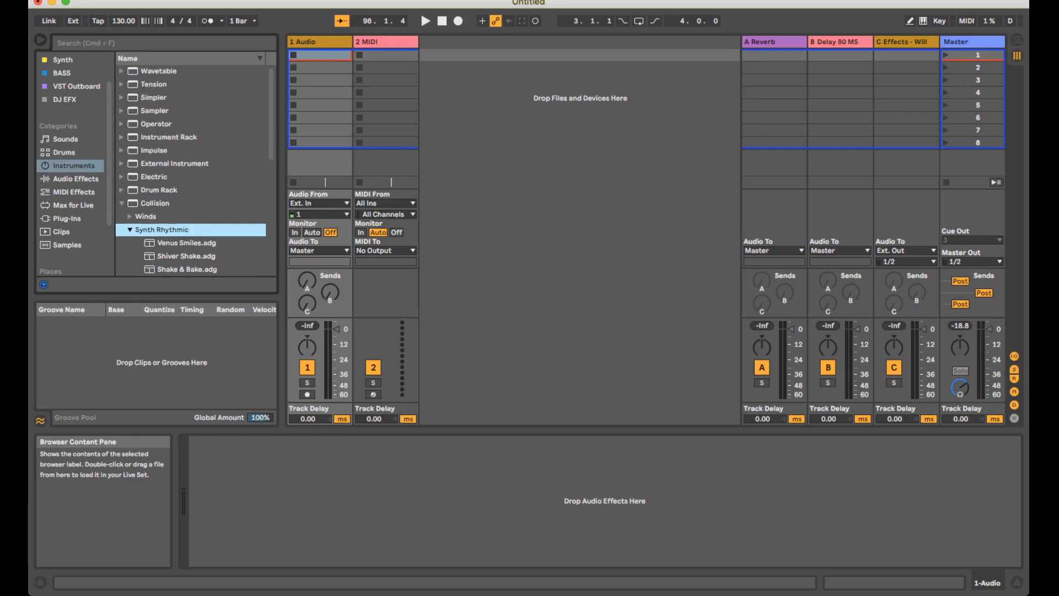
{"action": "left_click", "coordinate": [186, 243]}
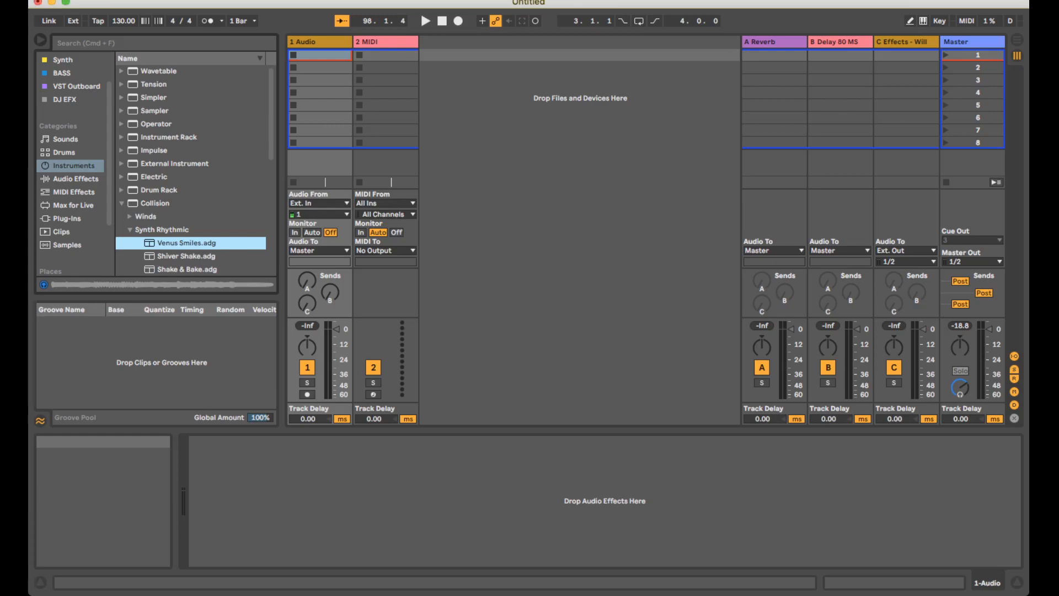
Load Castle Kit.adg from the Drums collection onto the MIDI track.
{"action": "scroll", "coordinate": [70, 138], "scroll_direction": "up", "scroll_amount": 3}
{"action": "left_click", "coordinate": [64, 84]}
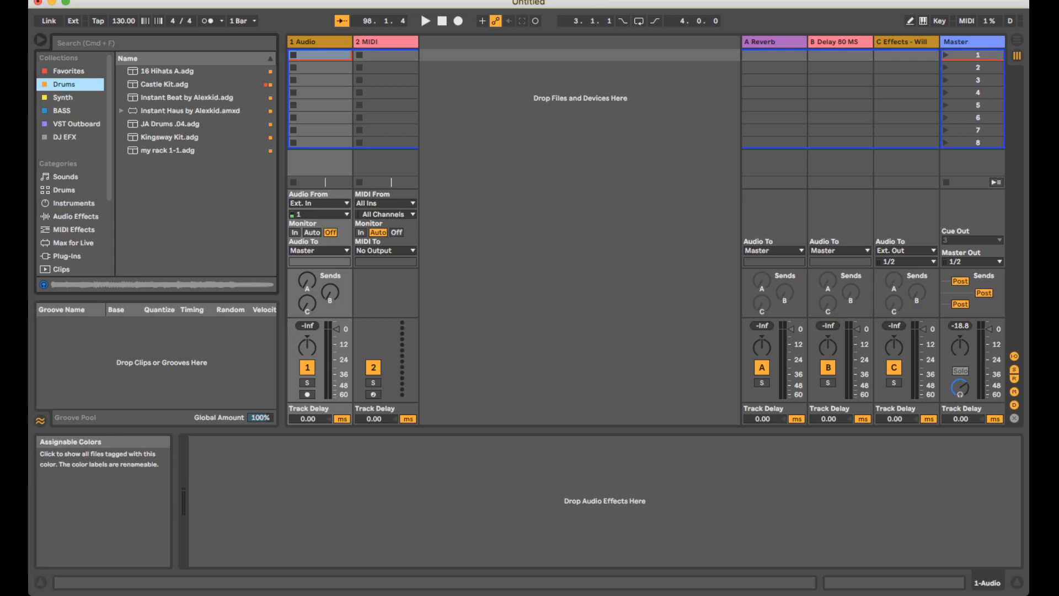
{"action": "left_click", "coordinate": [164, 84]}
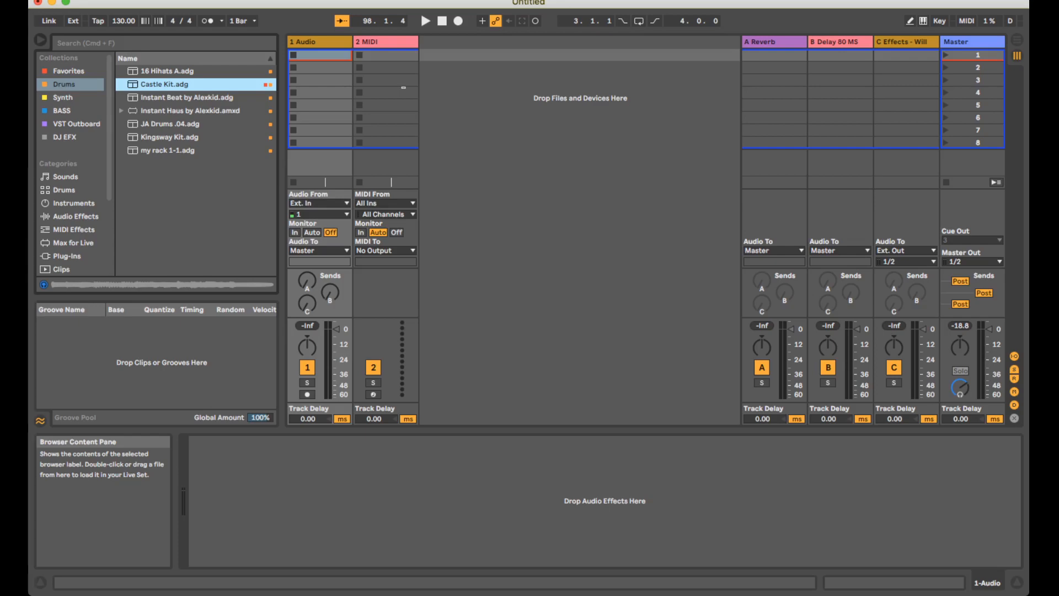
{"action": "left_click_drag", "start_coordinate": [403, 88], "coordinate": [403, 87]}
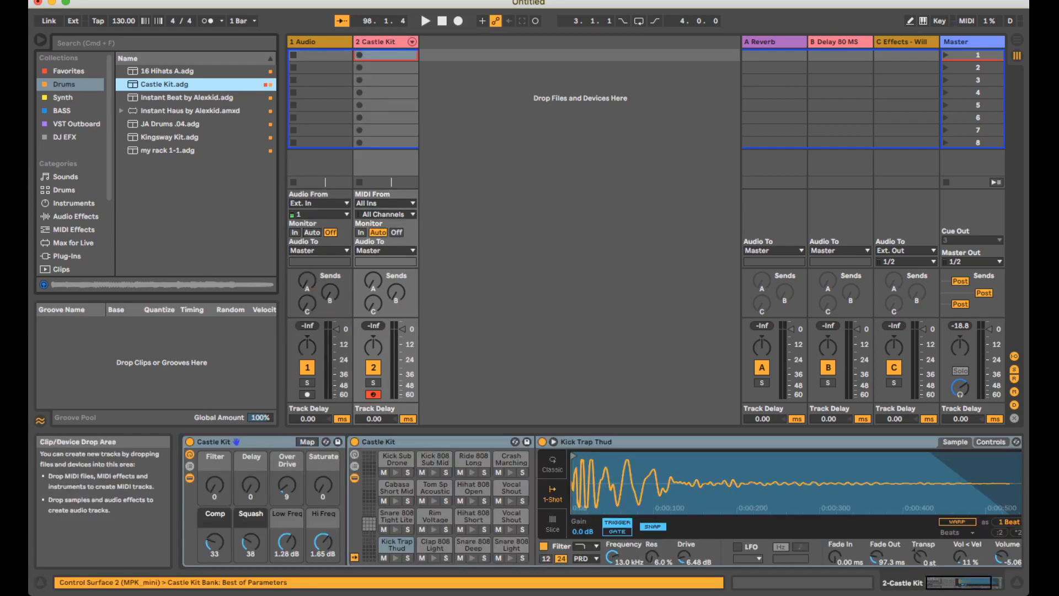
Create an empty one-bar MIDI clip in the first slot of the Castle Kit track.
{"action": "left_click", "coordinate": [320, 42]}
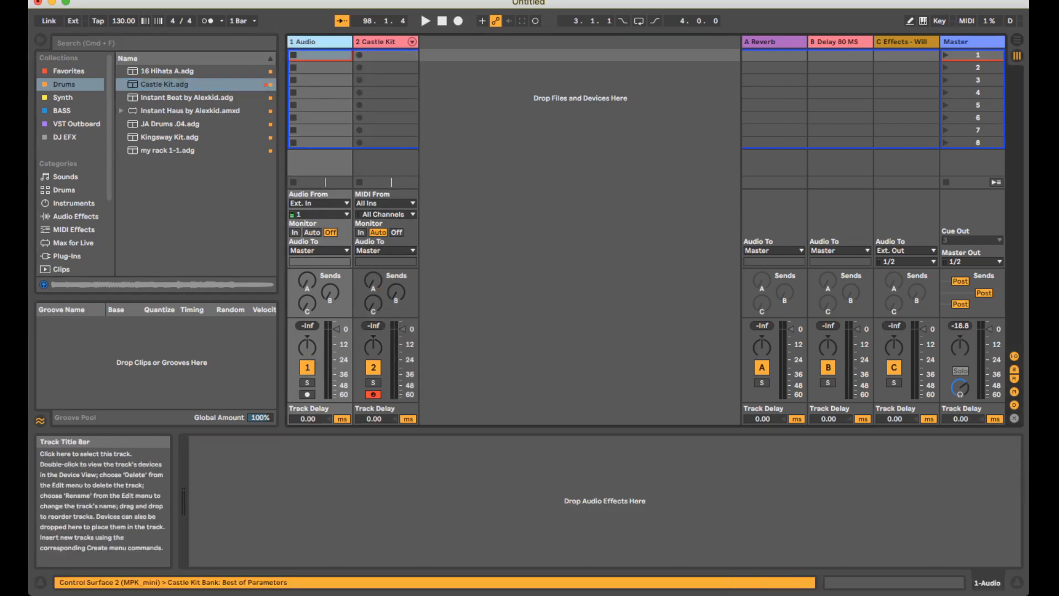
{"action": "left_click", "coordinate": [387, 93]}
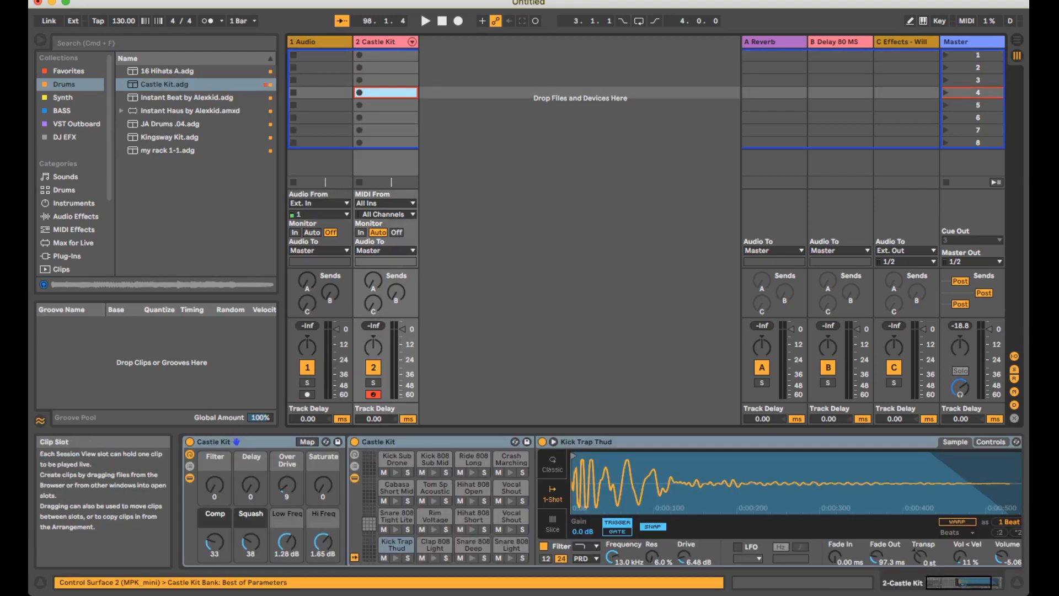
{"action": "left_click", "coordinate": [388, 55]}
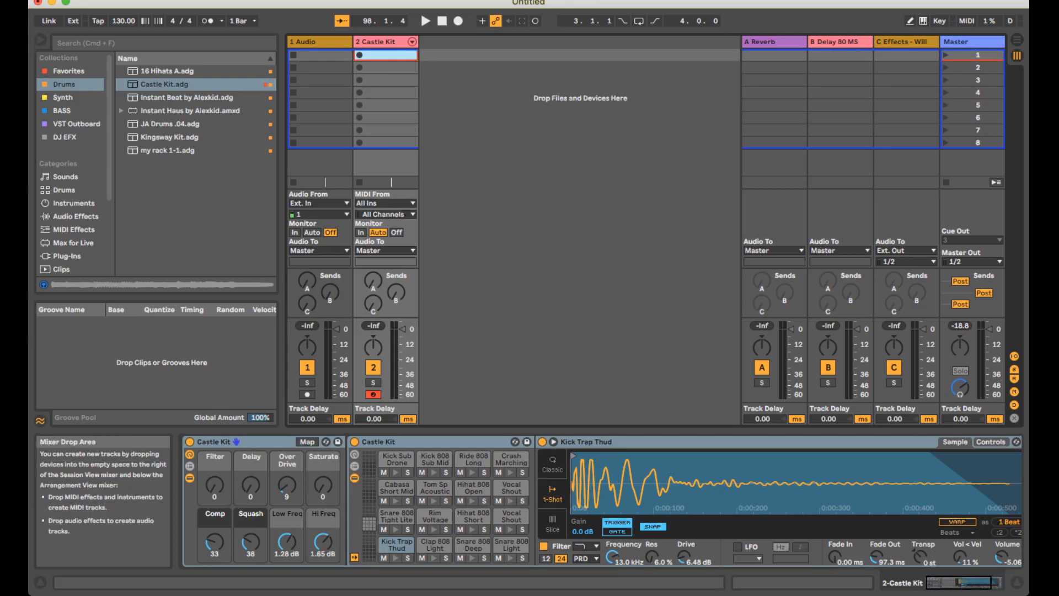
{"action": "left_click", "coordinate": [962, 582]}
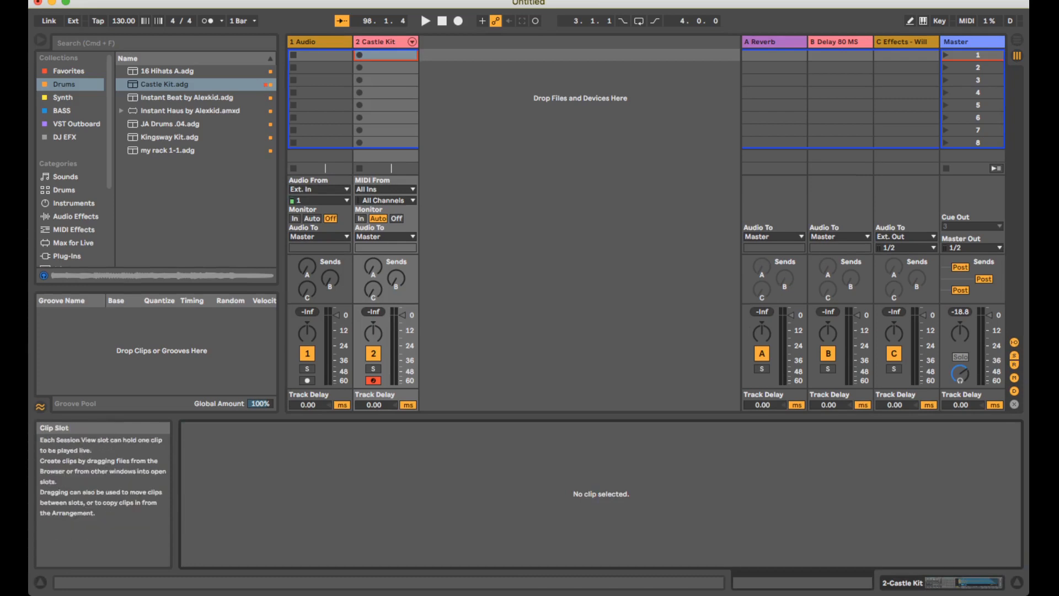
{"action": "double_click", "coordinate": [388, 55]}
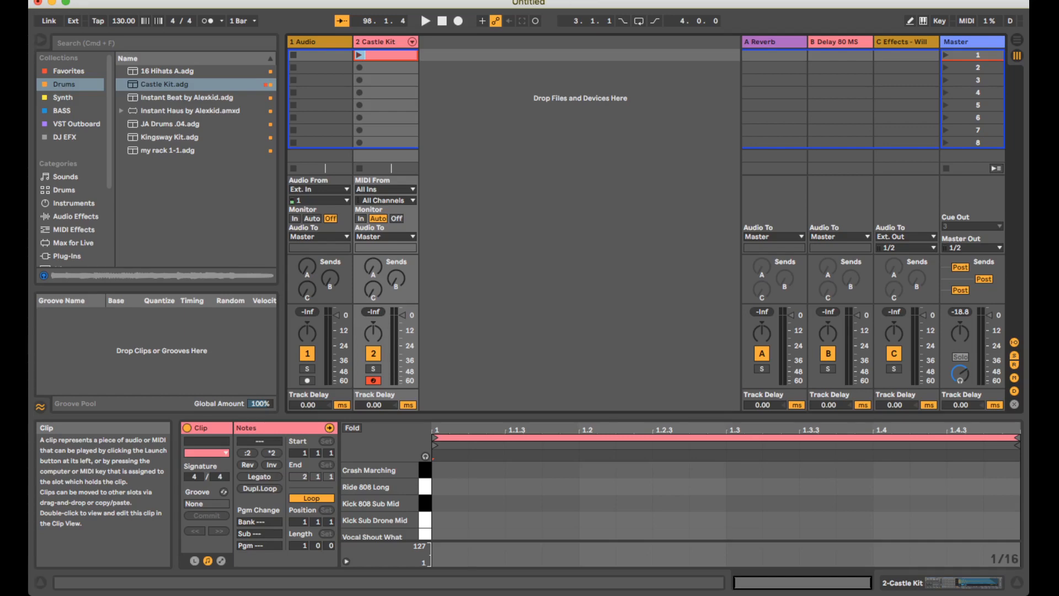
Hide the browser to give the session tracks more room.
{"action": "left_click", "coordinate": [41, 39]}
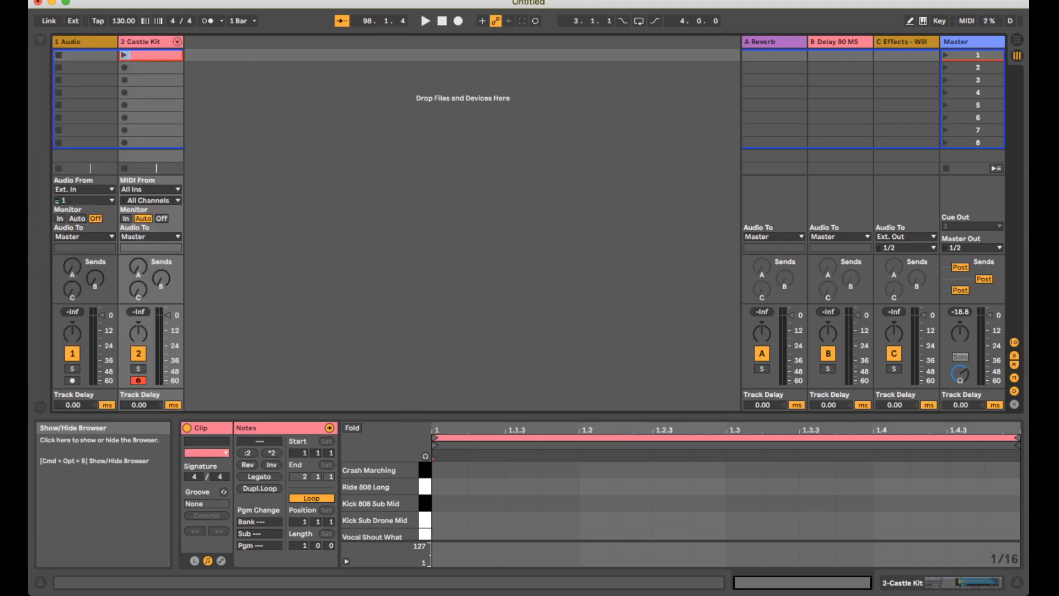
{"action": "left_click", "coordinate": [41, 40]}
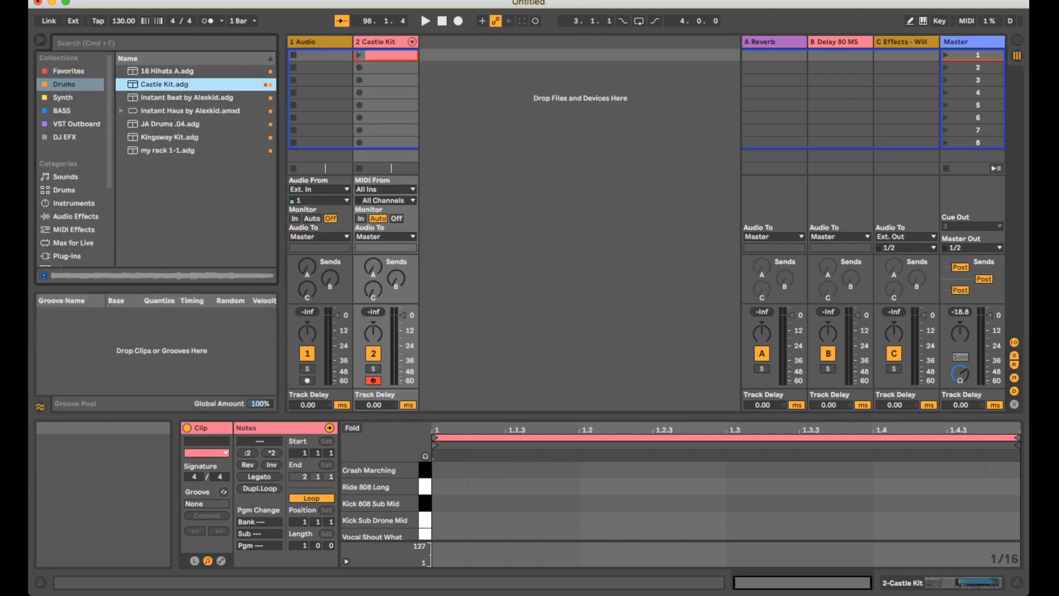
{"action": "left_click", "coordinate": [41, 39]}
{"action": "left_click", "coordinate": [41, 40]}
{"action": "left_click", "coordinate": [40, 40]}
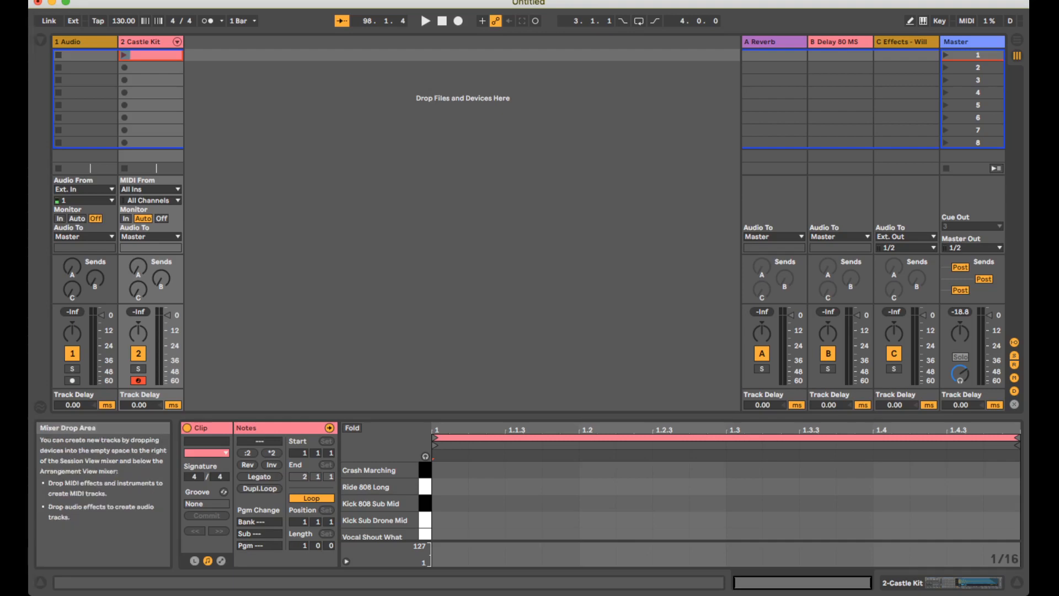
Examine the Castle Kit drum lanes in the clip's note editor down to Kick Trap Thud.
{"action": "left_click", "coordinate": [542, 499]}
{"action": "scroll", "coordinate": [542, 499], "scroll_direction": "down", "scroll_amount": 4}
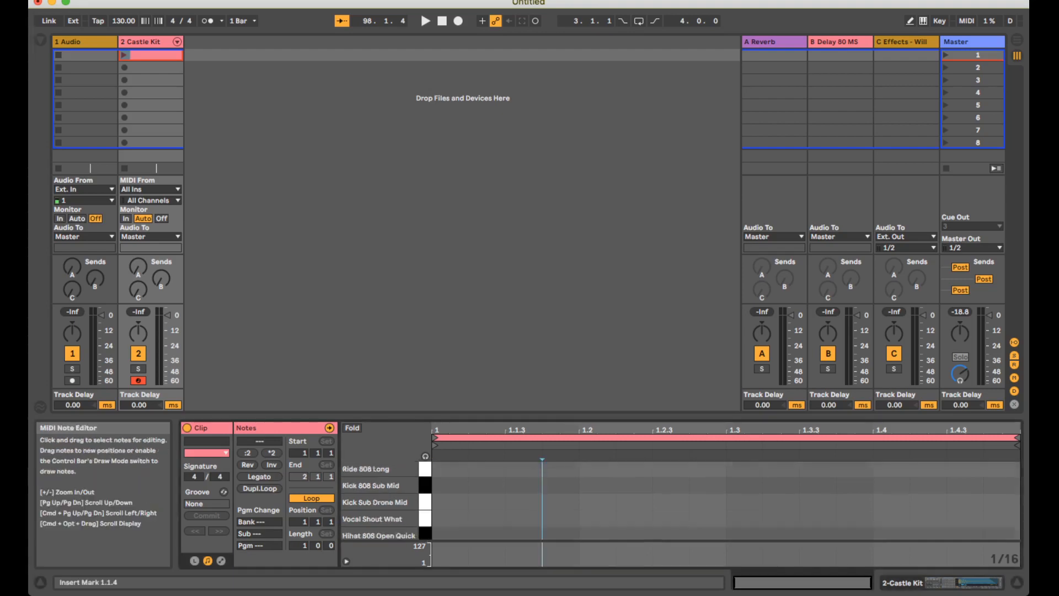
{"action": "scroll", "coordinate": [543, 499], "scroll_direction": "down", "scroll_amount": 6}
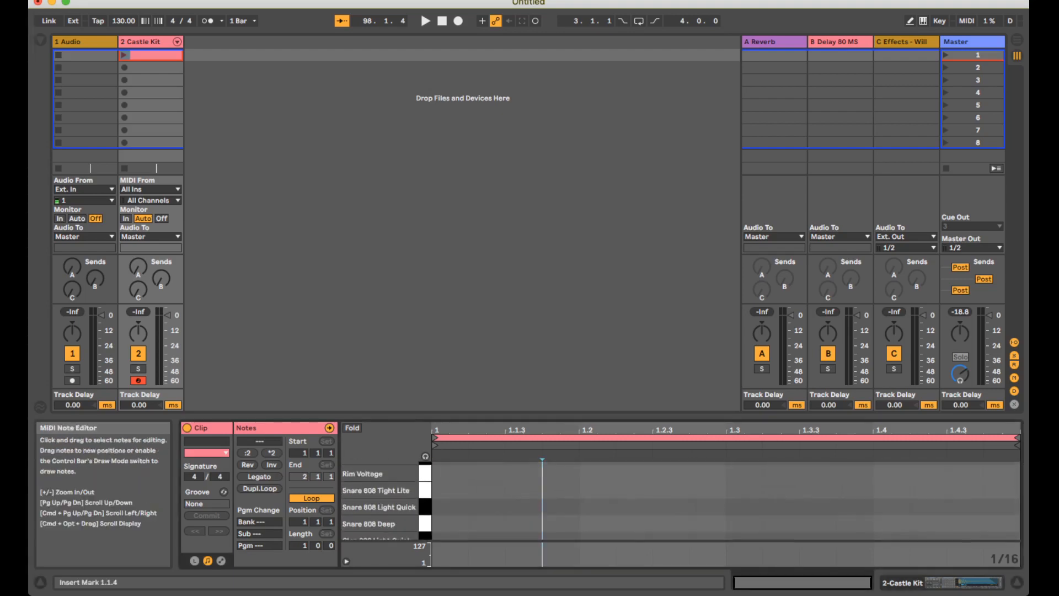
{"action": "scroll", "coordinate": [542, 499], "scroll_direction": "up", "scroll_amount": 1}
{"action": "scroll", "coordinate": [542, 500], "scroll_direction": "down", "scroll_amount": 1}
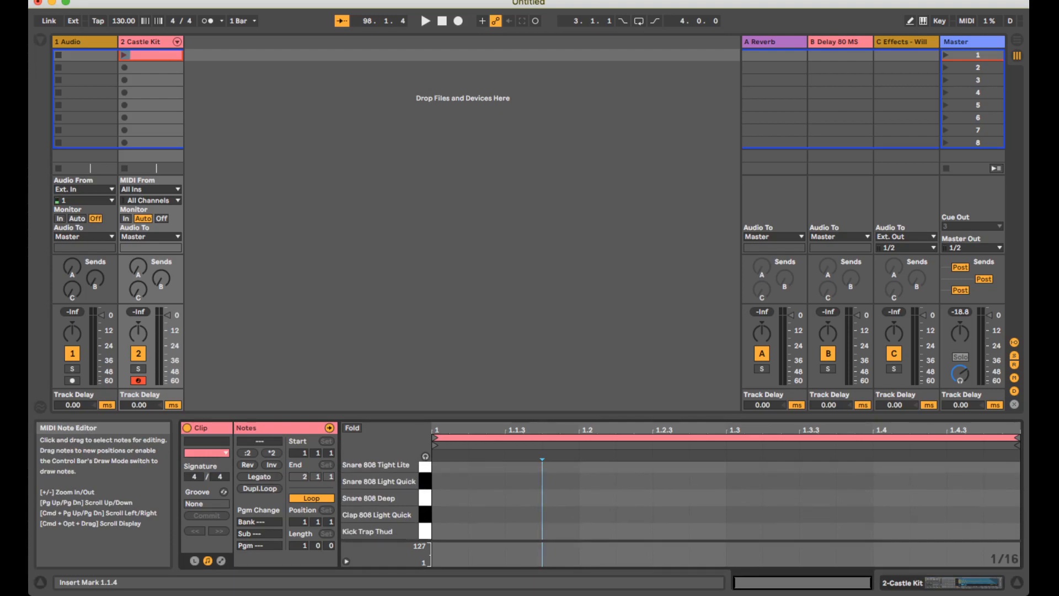
{"action": "scroll", "coordinate": [542, 499], "scroll_direction": "up", "scroll_amount": 2}
{"action": "scroll", "coordinate": [543, 499], "scroll_direction": "down", "scroll_amount": 2}
Toggle Draw Mode and the computer MIDI keyboard on and off to compare the two switches.
{"action": "key", "text": "b"}
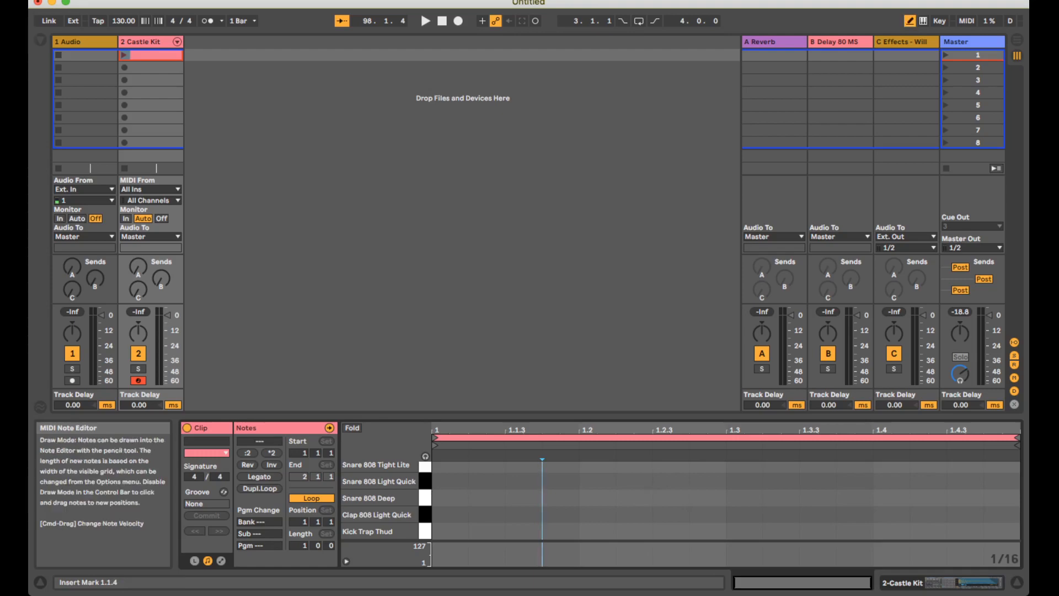
{"action": "key", "text": "b"}
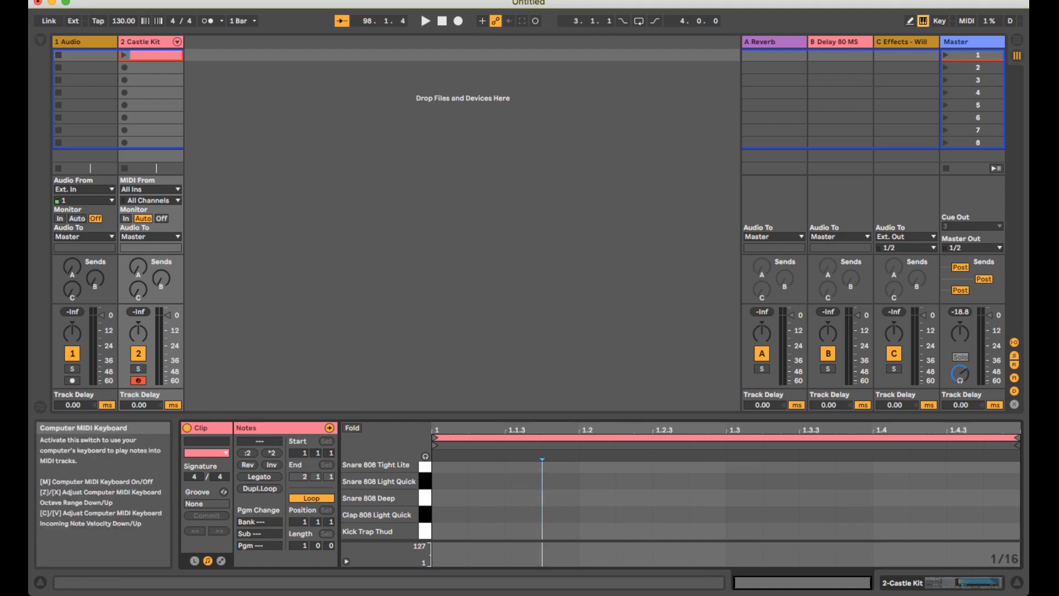
{"action": "key", "text": "m"}
{"action": "key", "text": "m"}
{"action": "key", "text": "m"}
{"action": "key", "text": "m"}
{"action": "key", "text": "m"}
{"action": "key", "text": "b"}
{"action": "key", "text": "b"}
{"action": "key", "text": "b"}
{"action": "key", "text": "b"}
{"action": "key", "text": "m"}
{"action": "key", "text": "m"}
{"action": "key", "text": "m"}
In Draw Mode, add Kick Trap Thud sixteenths at 1.1.1, 1.1.3, 1.2.4, 1.3.1 and 1.3.3, and Snare 808 Deep at 1.2.1 and 1.4.1.
{"action": "key", "text": "b"}
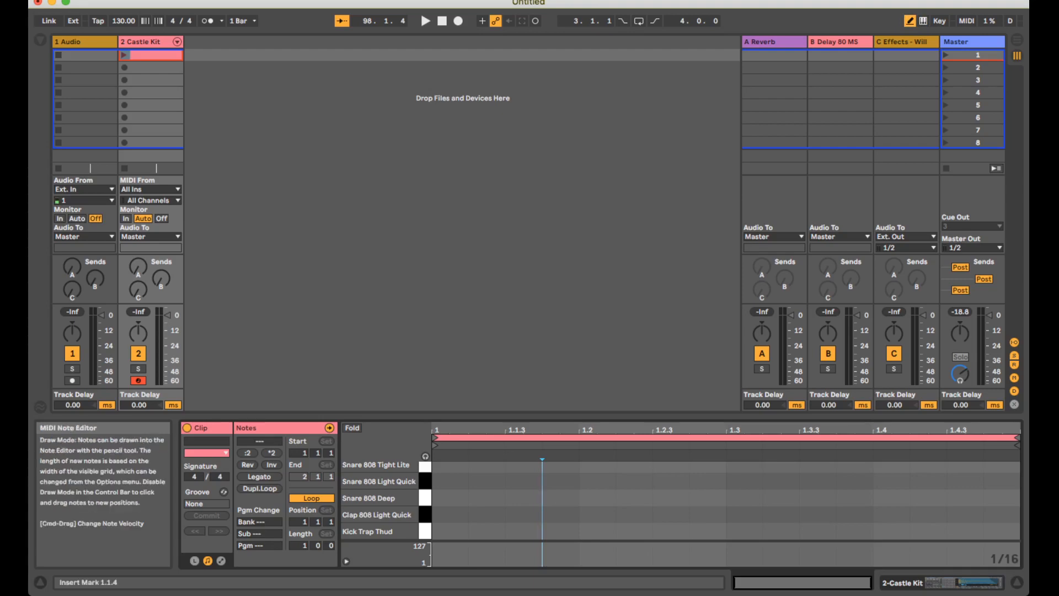
{"action": "left_click", "coordinate": [448, 530]}
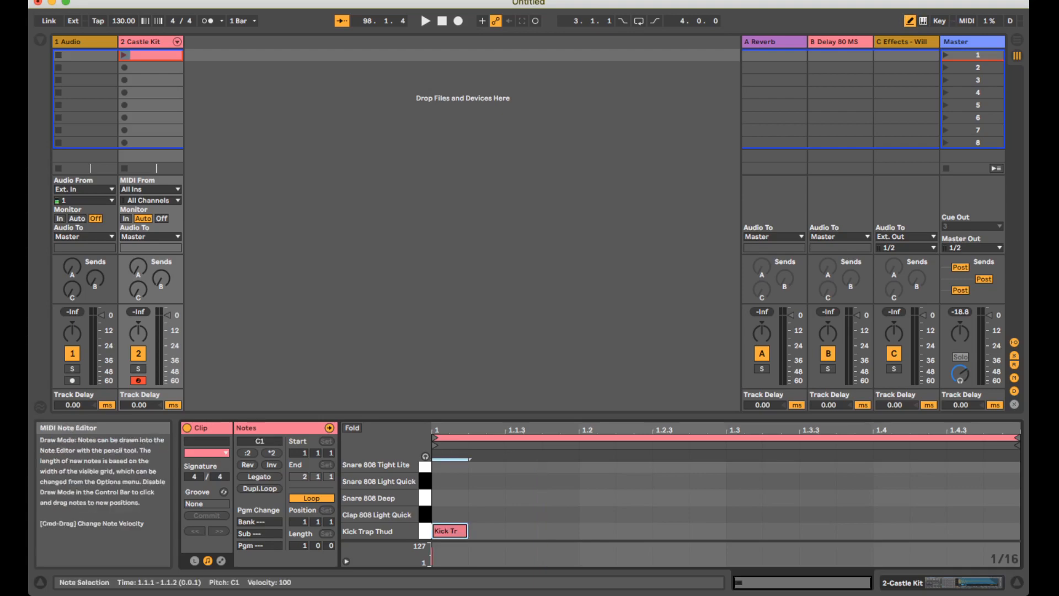
{"action": "left_click", "coordinate": [522, 531]}
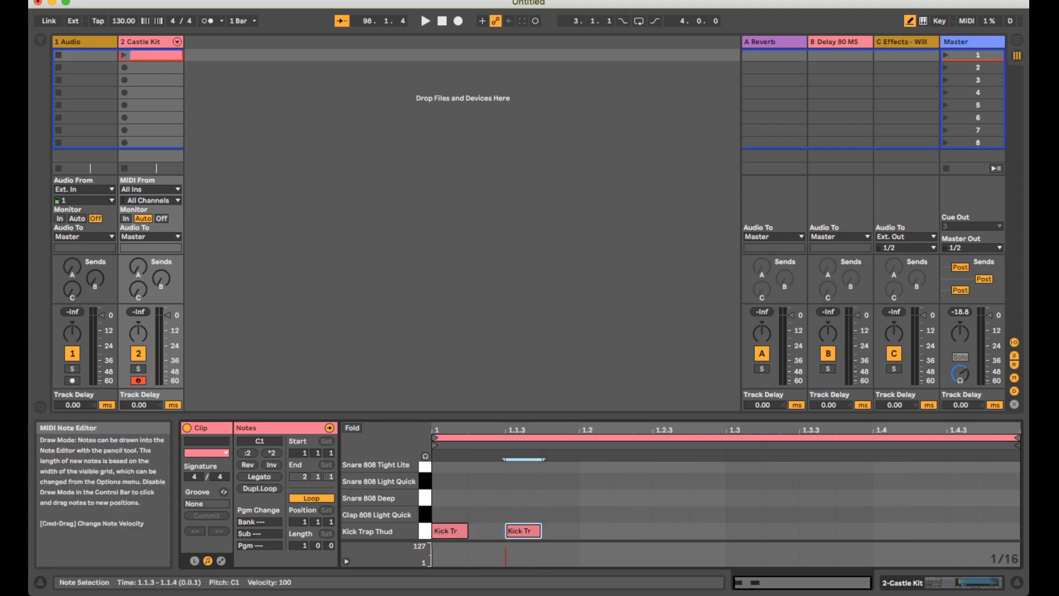
{"action": "left_click", "coordinate": [597, 498]}
{"action": "left_click", "coordinate": [708, 530]}
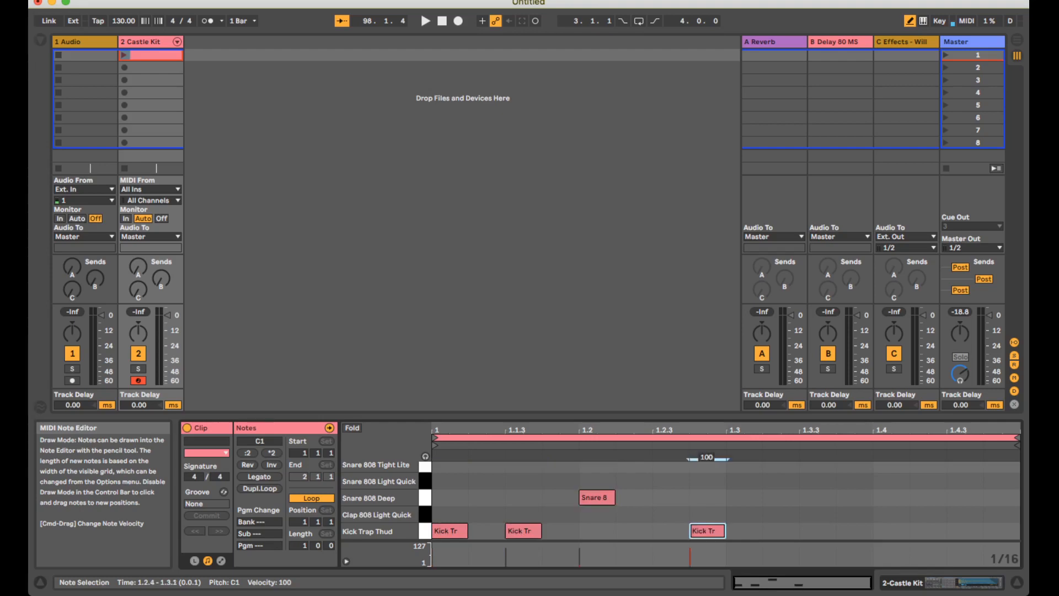
{"action": "left_click", "coordinate": [744, 531]}
{"action": "left_click", "coordinate": [818, 531]}
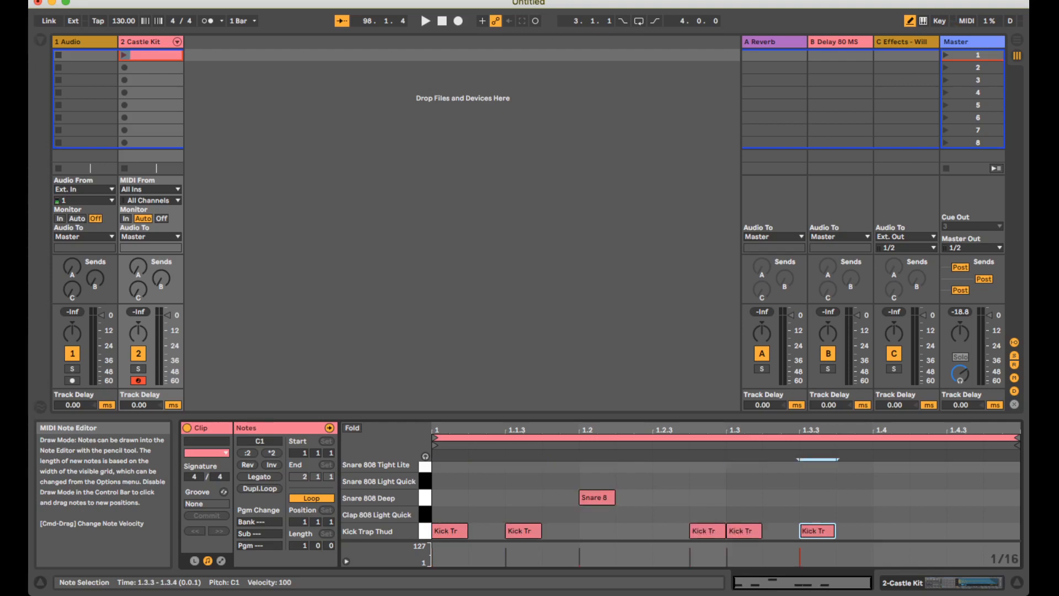
{"action": "left_click", "coordinate": [891, 497]}
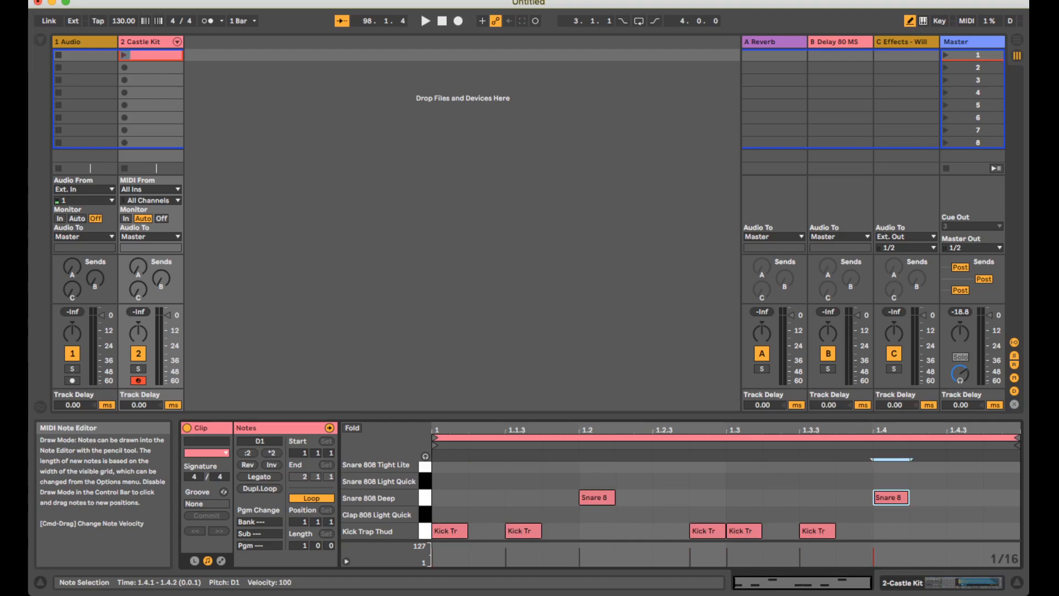
Fill the Hihat 808 Open Quick lane with consecutive sixteenth notes across the entire bar.
{"action": "scroll", "coordinate": [662, 499], "scroll_direction": "up", "scroll_amount": 4}
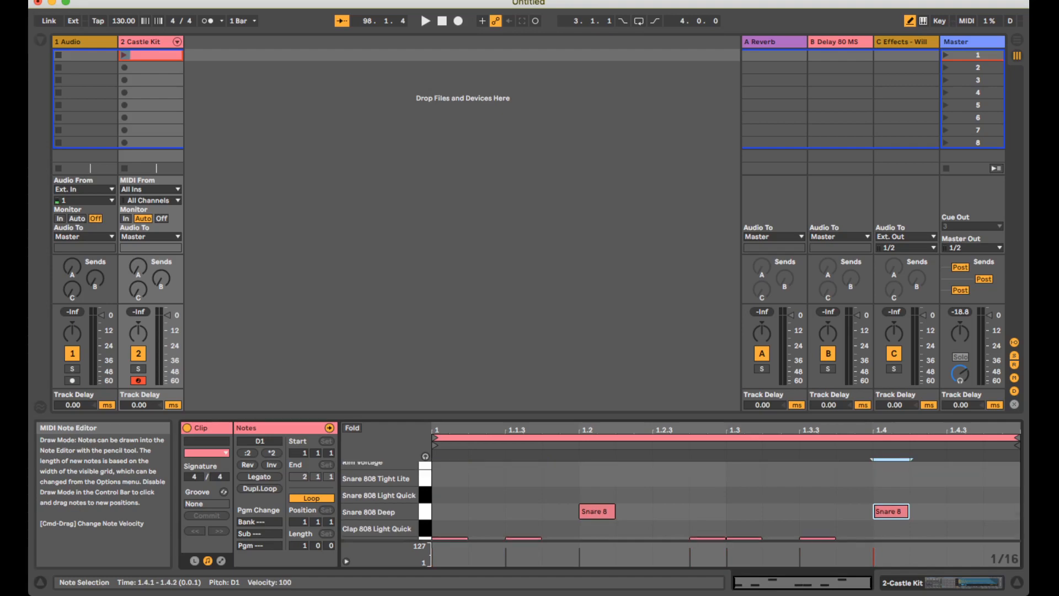
{"action": "scroll", "coordinate": [662, 499], "scroll_direction": "up", "scroll_amount": 3}
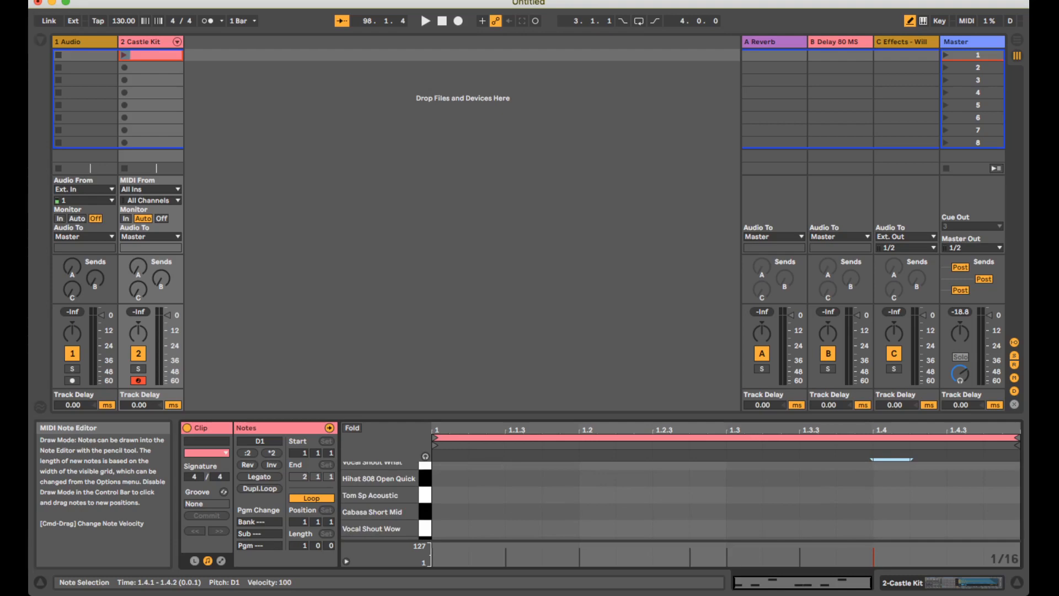
{"action": "scroll", "coordinate": [662, 499], "scroll_direction": "up", "scroll_amount": 1}
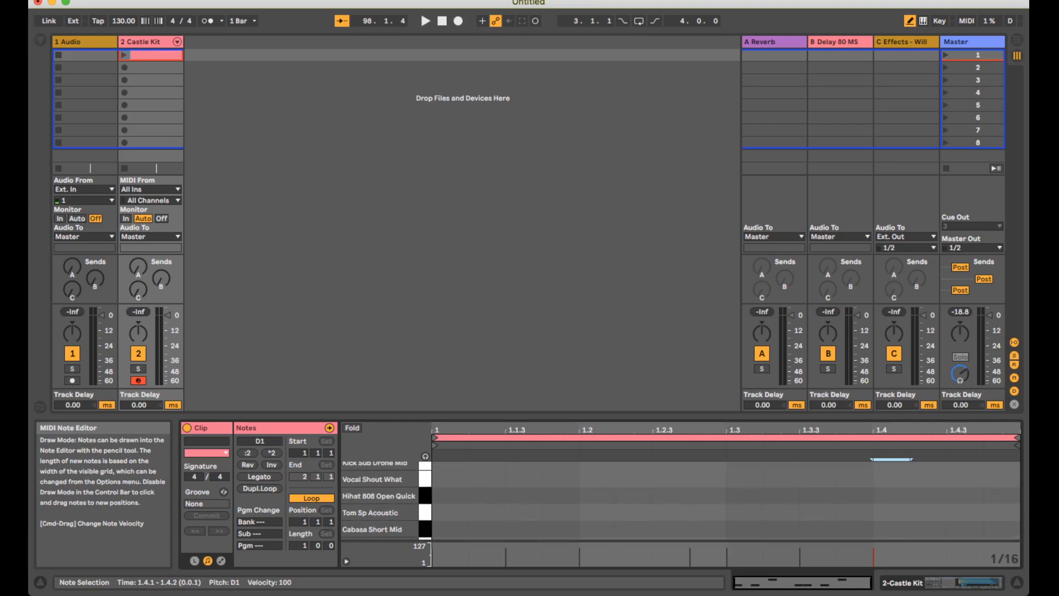
{"action": "left_click_drag", "start_coordinate": [444, 495], "coordinate": [634, 495]}
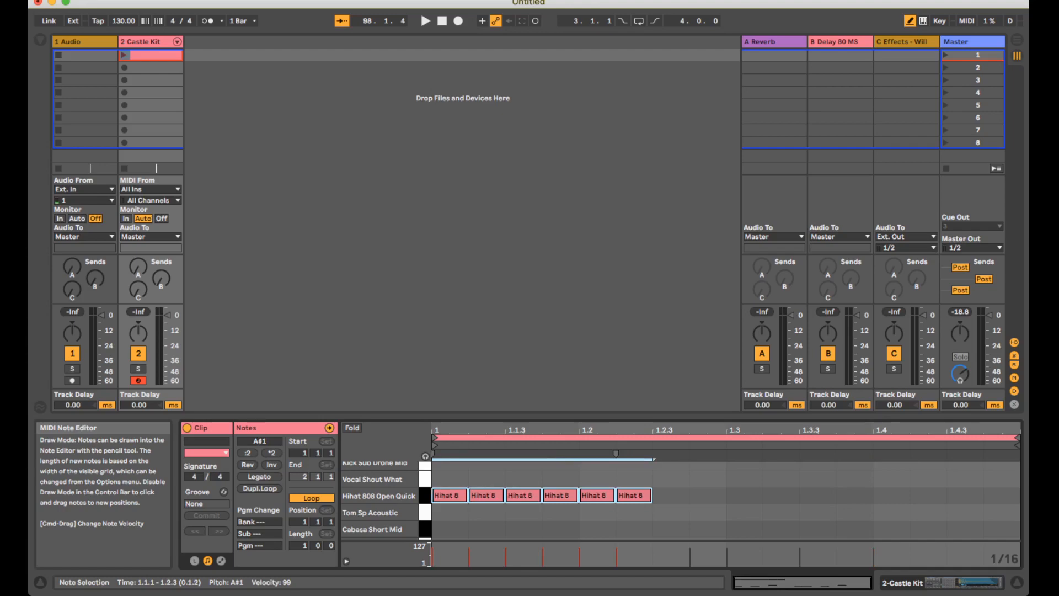
{"action": "left_click_drag", "start_coordinate": [658, 495], "coordinate": [1015, 496]}
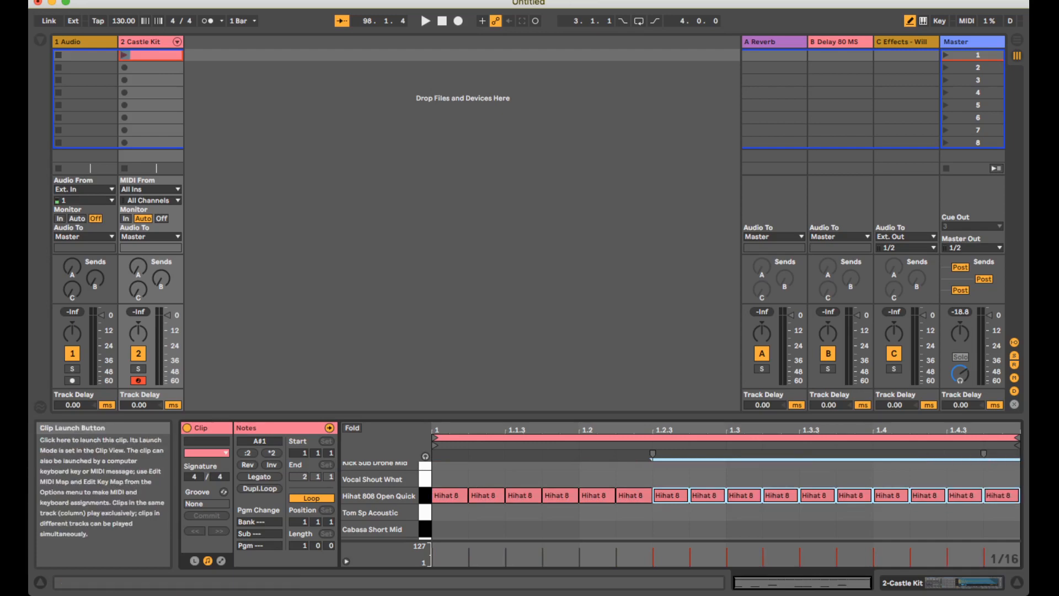
Play the Castle Kit clip to hear the programmed beat, and stop playback.
{"action": "left_click", "coordinate": [150, 55]}
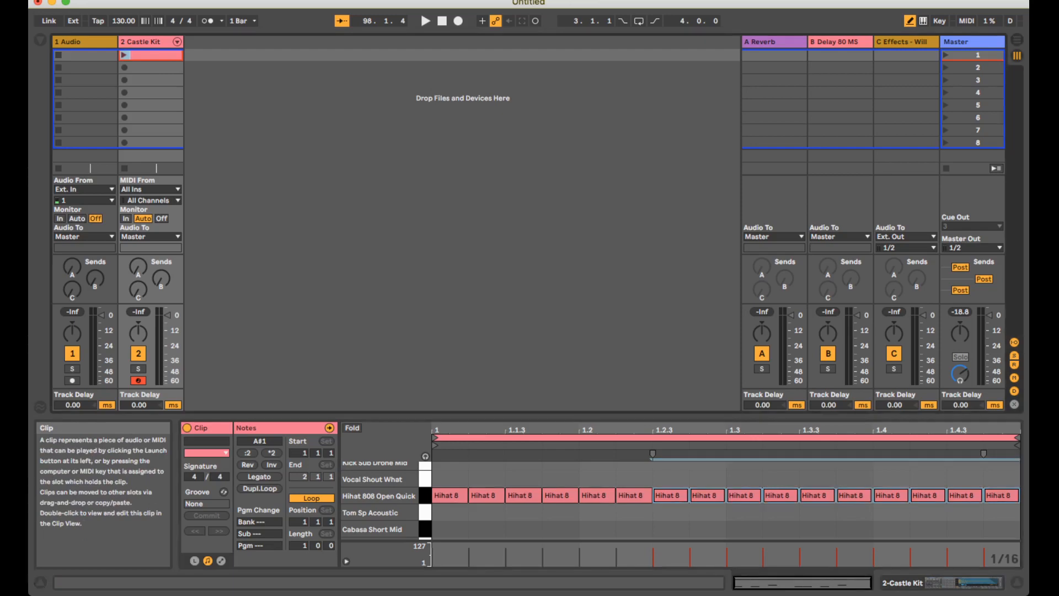
{"action": "left_click", "coordinate": [150, 67]}
{"action": "left_click", "coordinate": [150, 56]}
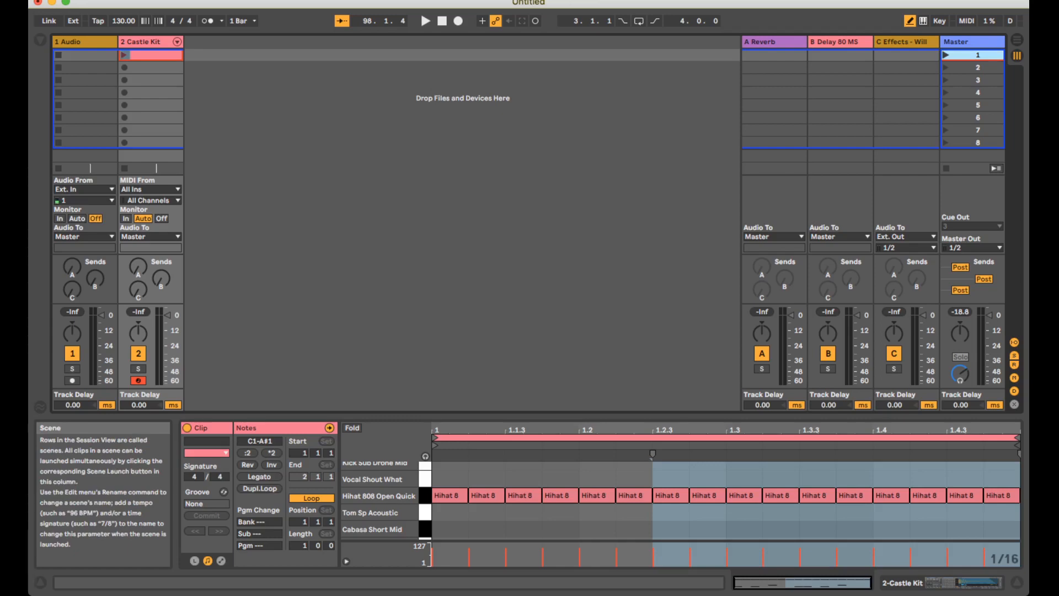
{"action": "key", "text": "space"}
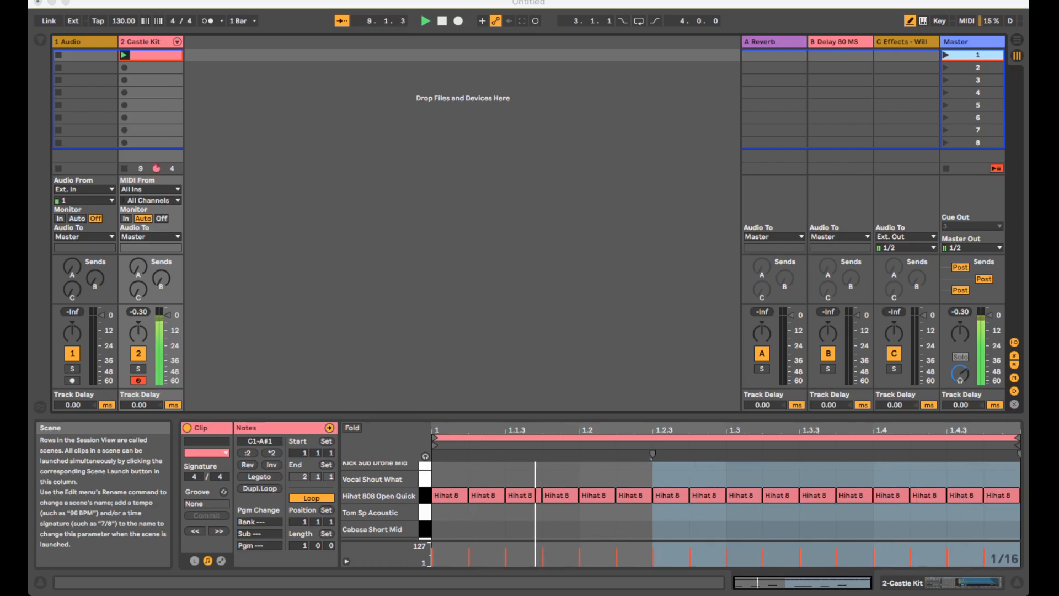
{"action": "left_click", "coordinate": [462, 292]}
{"action": "key", "text": "space"}
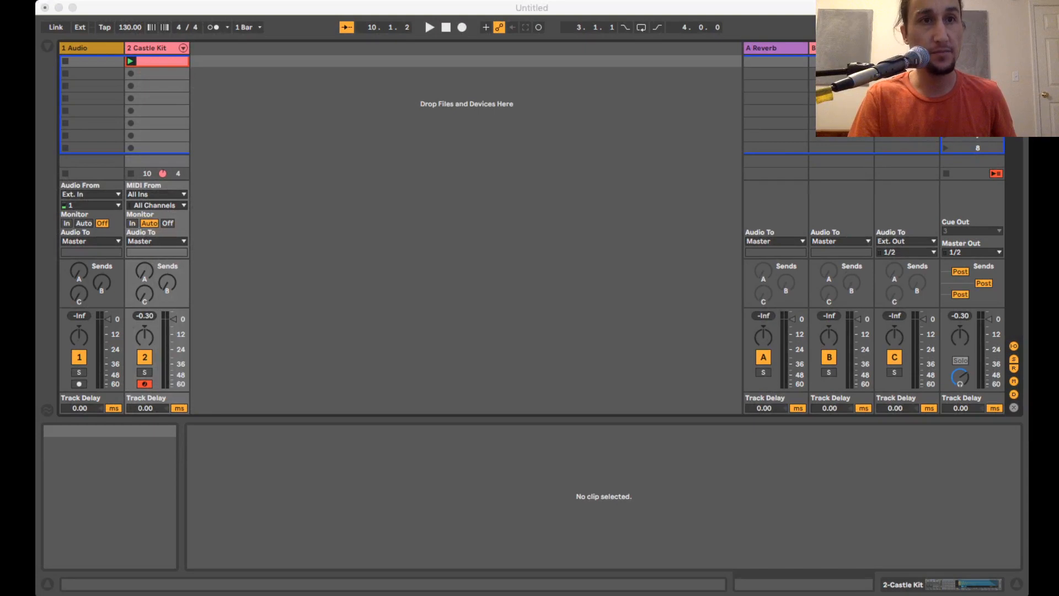
Set the project tempo to 90 BPM and play the beat briefly at that tempo.
{"action": "left_click", "coordinate": [130, 27]}
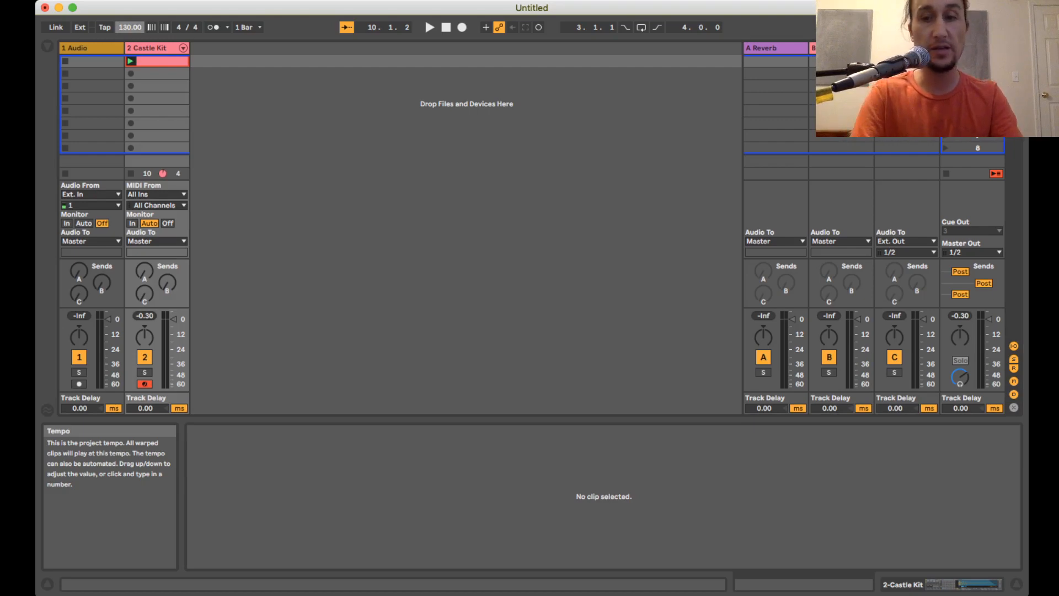
{"action": "type", "text": "90"}
{"action": "key", "text": "Return"}
{"action": "left_click", "coordinate": [331, 165]}
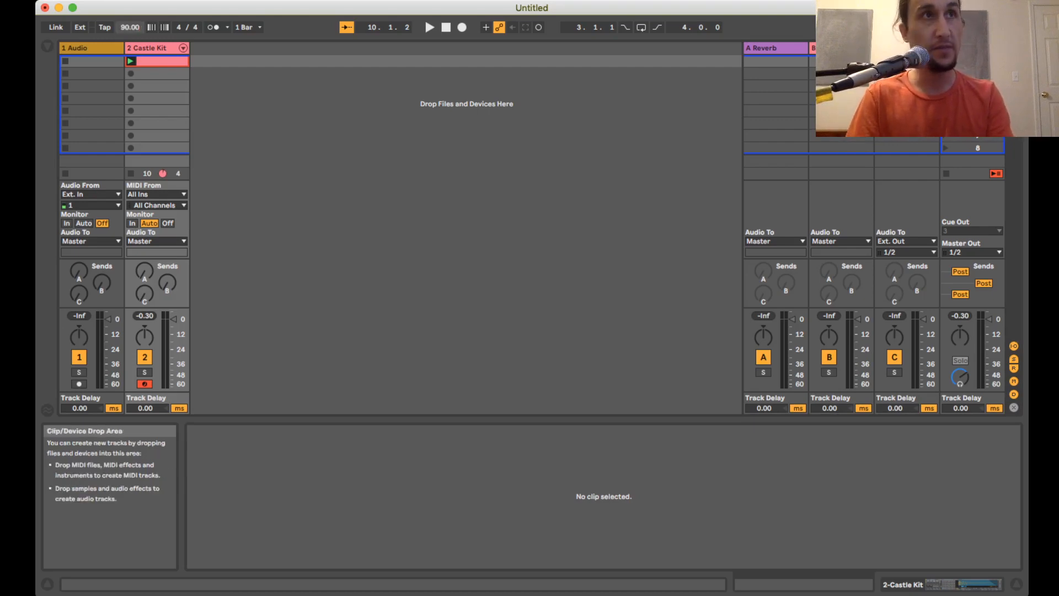
{"action": "key", "text": "space"}
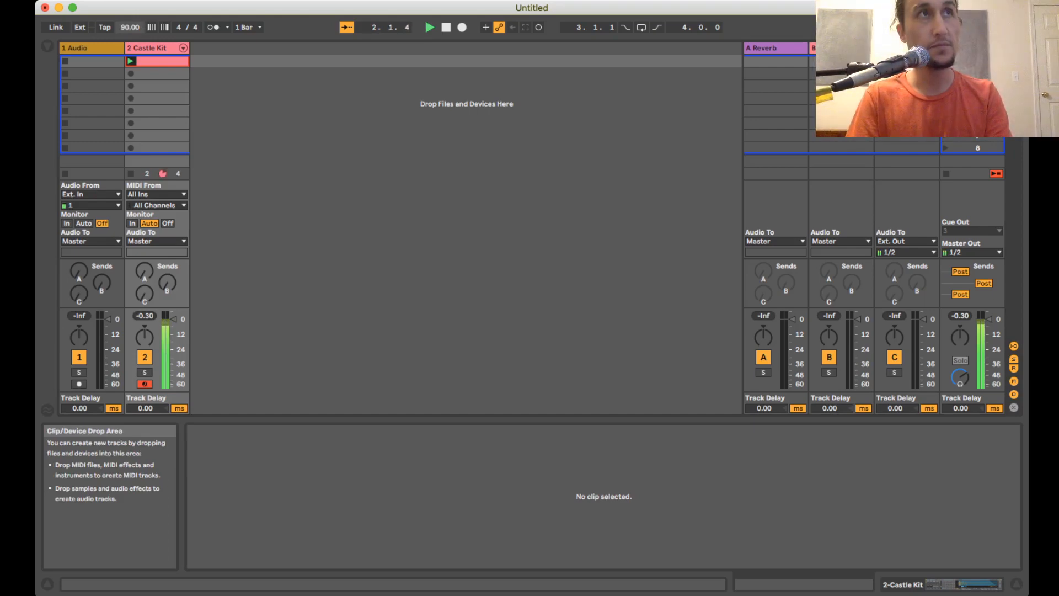
{"action": "key", "text": "space"}
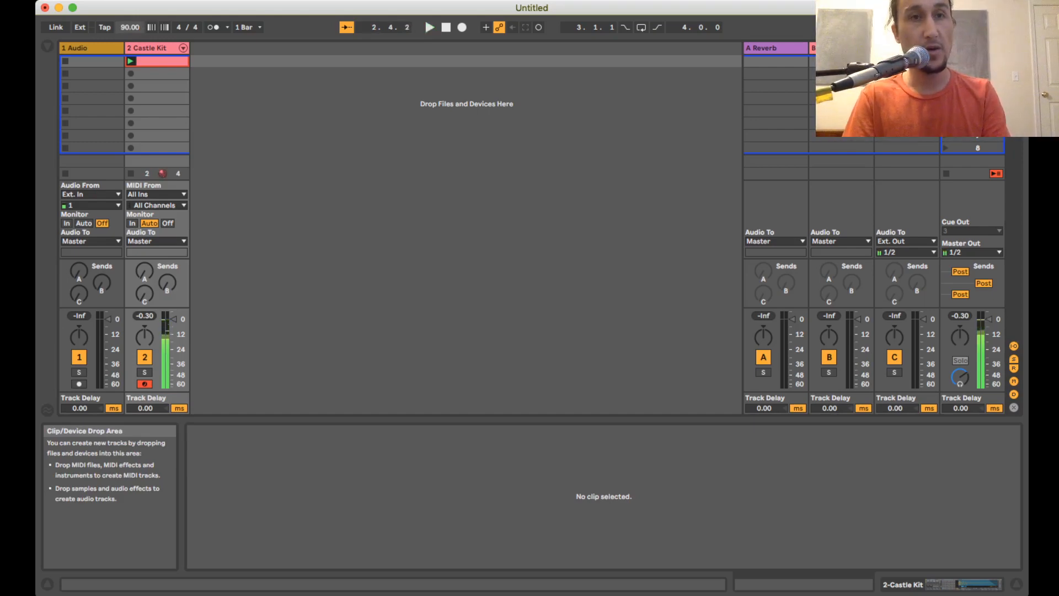
Reopen the Castle Kit clip, leave Draw Mode, move all Hihat 808 Open Quick notes to the Hihat 808 Short lane and play the beat.
{"action": "double_click", "coordinate": [160, 61]}
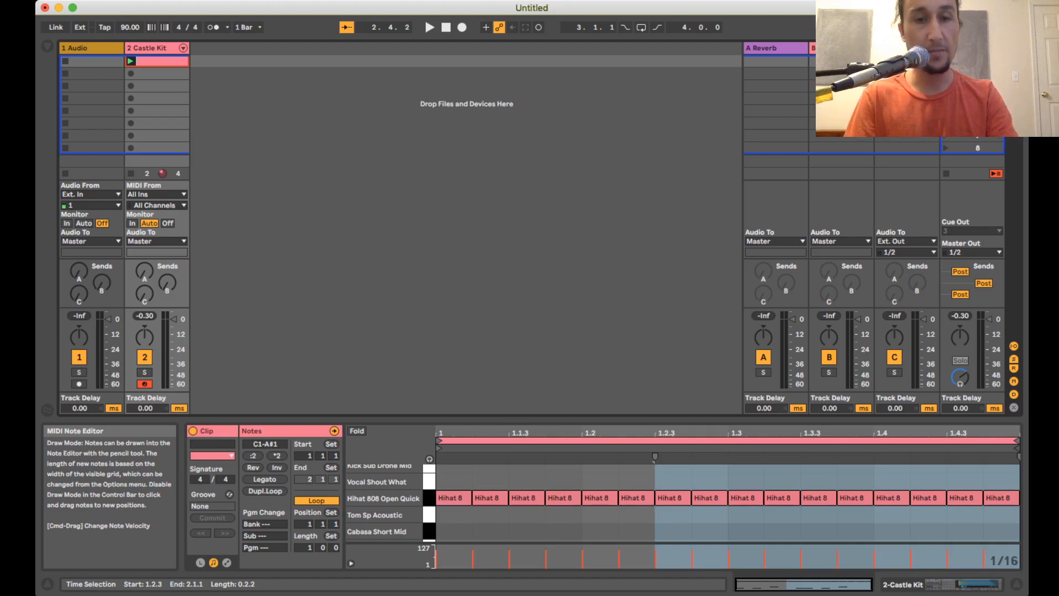
{"action": "key", "text": "b"}
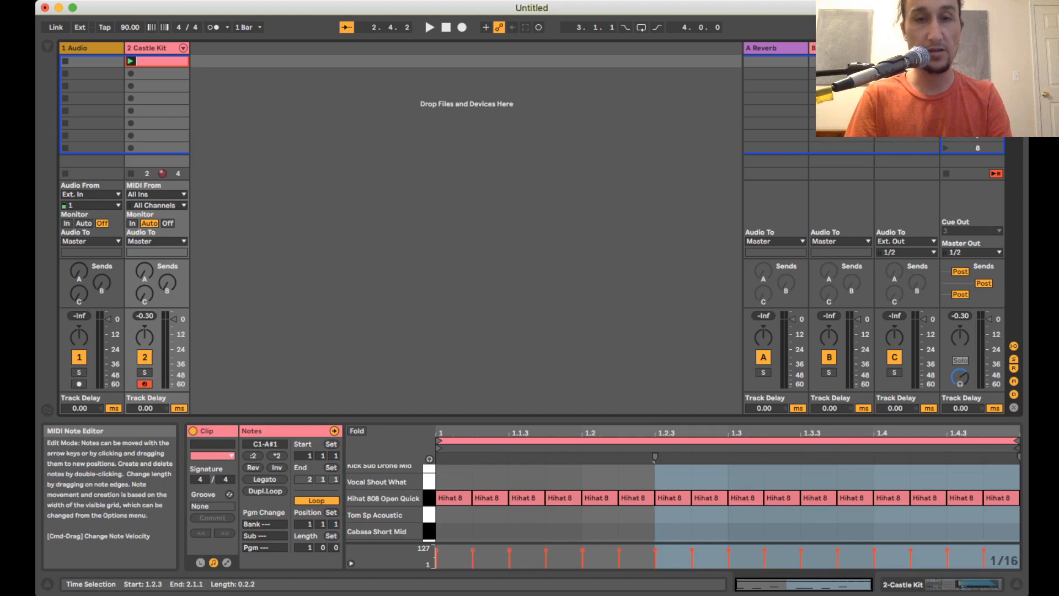
{"action": "left_click_drag", "start_coordinate": [444, 480], "coordinate": [999, 507]}
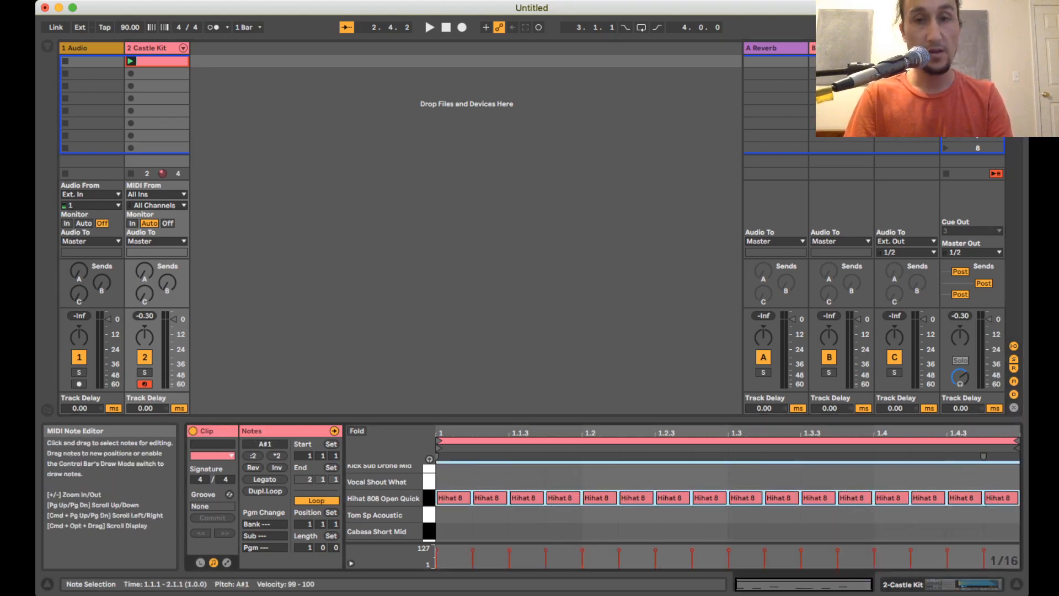
{"action": "key", "text": "Up"}
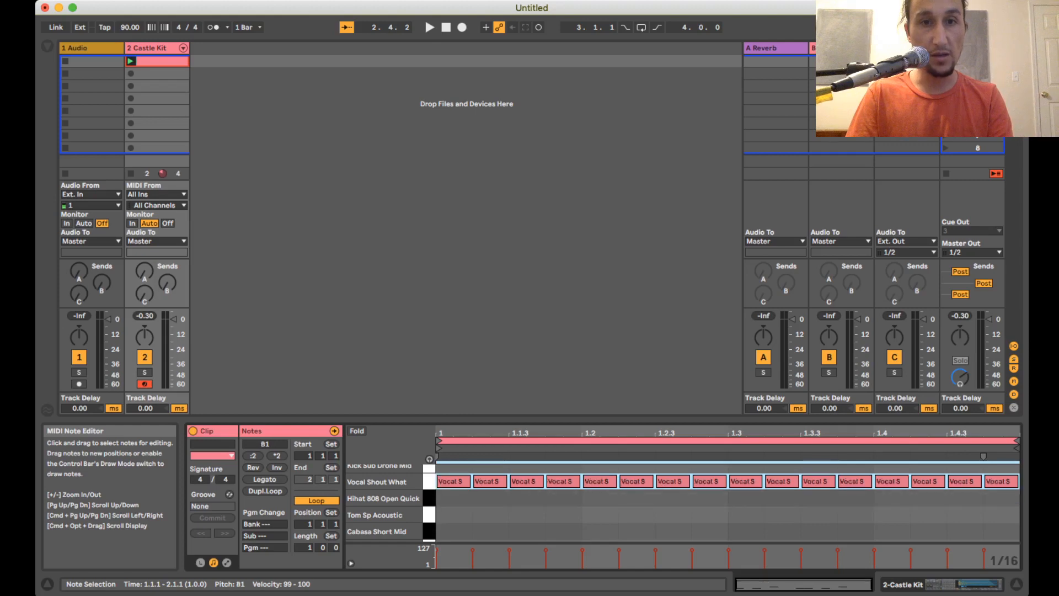
{"action": "key", "text": "Up"}
{"action": "key", "text": "Up"}
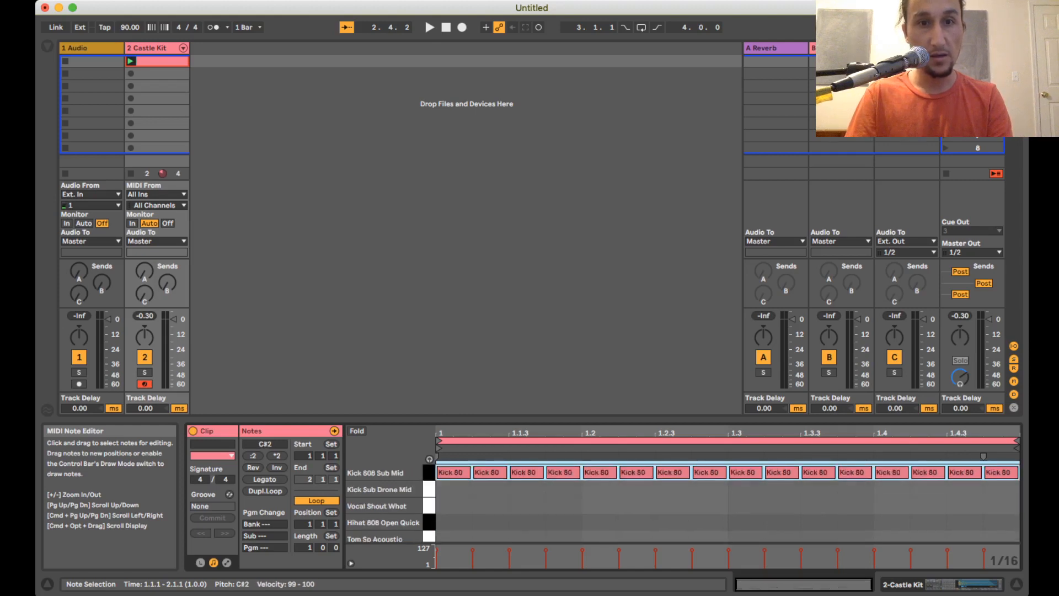
{"action": "key", "text": "Up"}
{"action": "key", "text": "Up"}
{"action": "key", "text": "Down"}
{"action": "key", "text": "Down"}
{"action": "key", "text": "Down"}
{"action": "key", "text": "Down"}
{"action": "key", "text": "Down"}
{"action": "key", "text": "Down"}
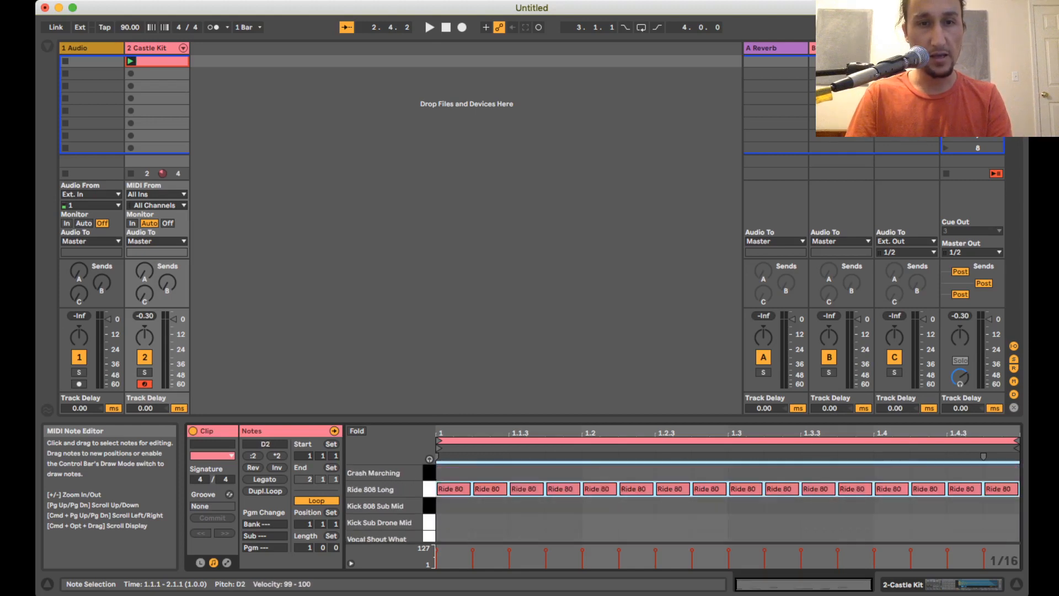
{"action": "key", "text": "Up"}
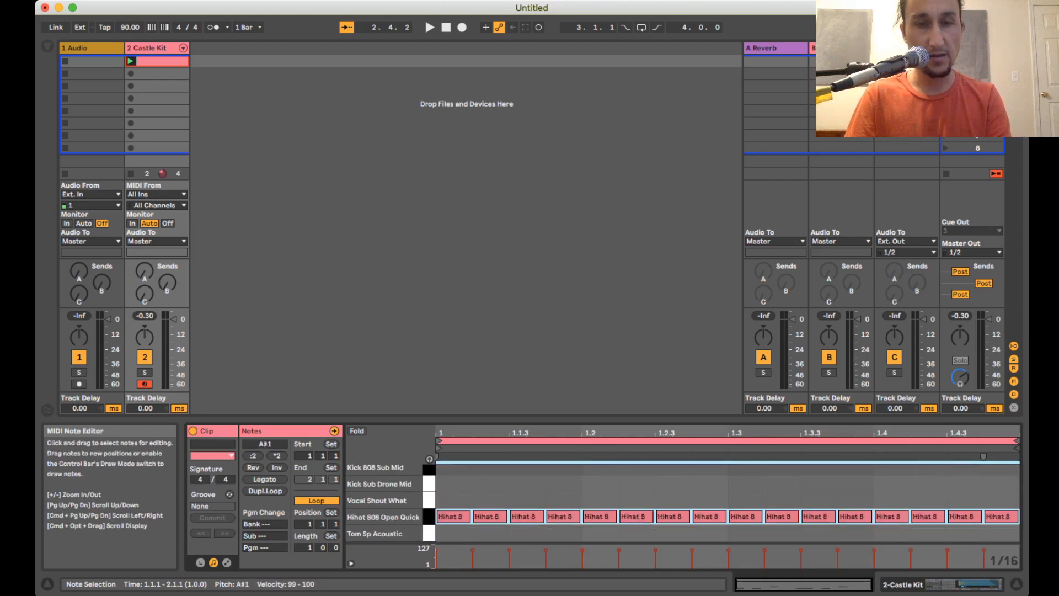
{"action": "key", "text": "Down"}
{"action": "key", "text": "Down"}
{"action": "key", "text": "Down"}
{"action": "key", "text": "Down"}
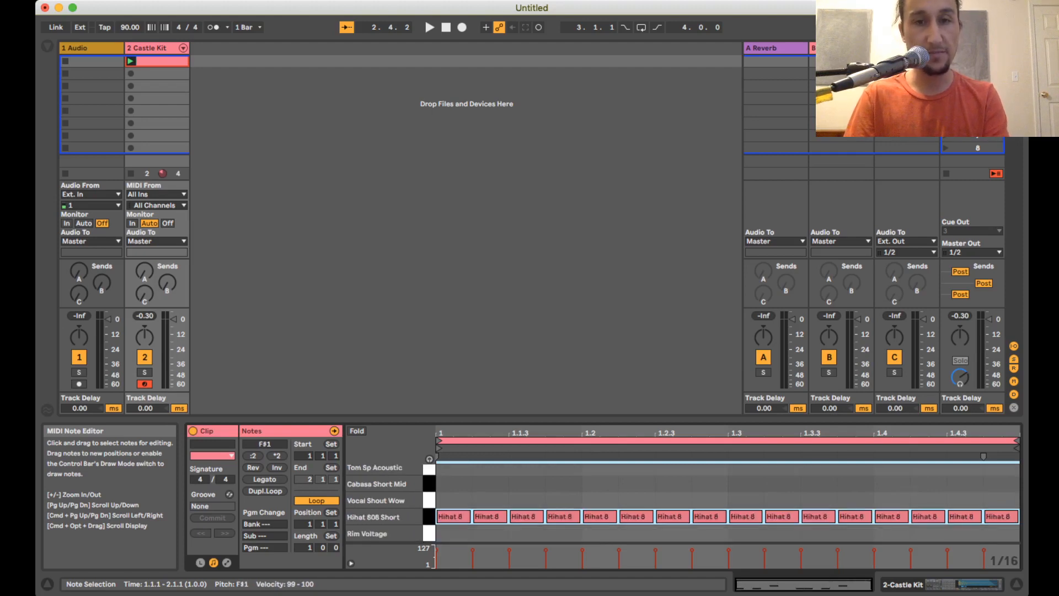
{"action": "key", "text": "space"}
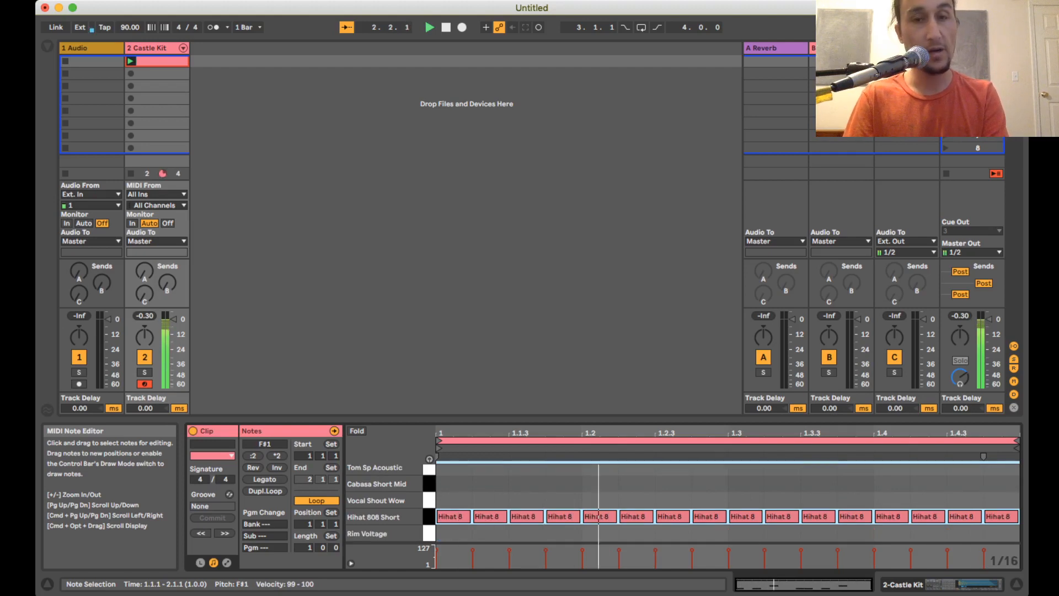
{"action": "key", "text": "space"}
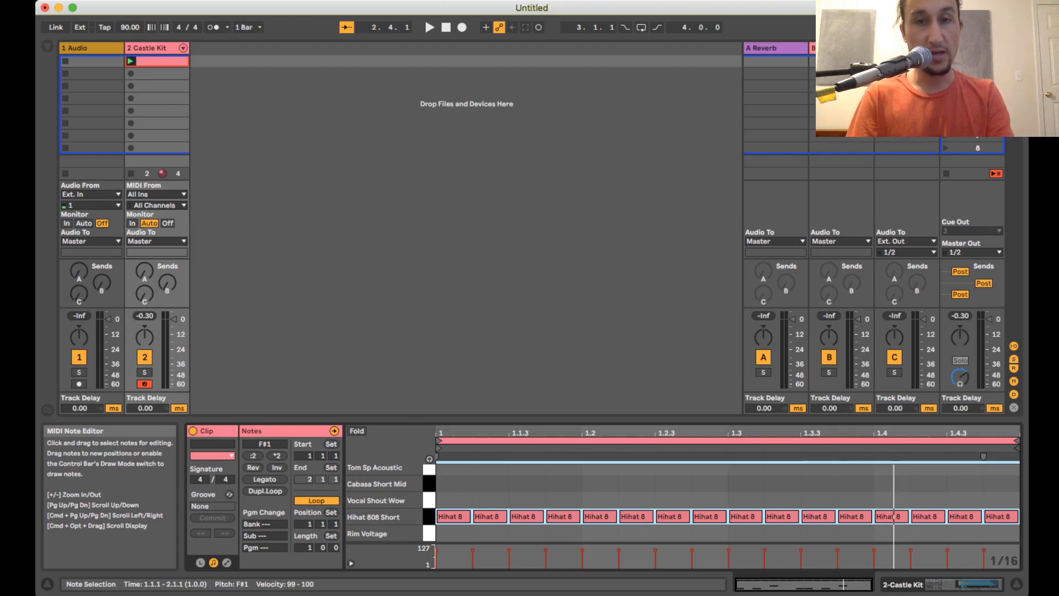
Enlarge the clip's note editor and step the grid through coarser and finer values, ending at 1/32.
{"action": "key", "text": "super+2"}
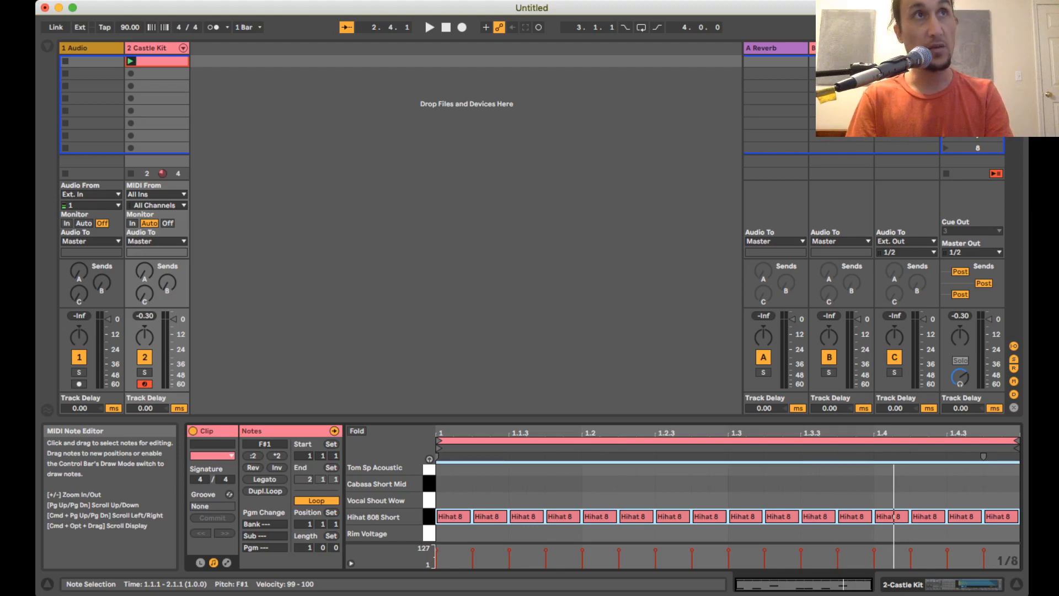
{"action": "key", "text": "super+1"}
{"action": "key", "text": "super+1"}
{"action": "key", "text": "super+1"}
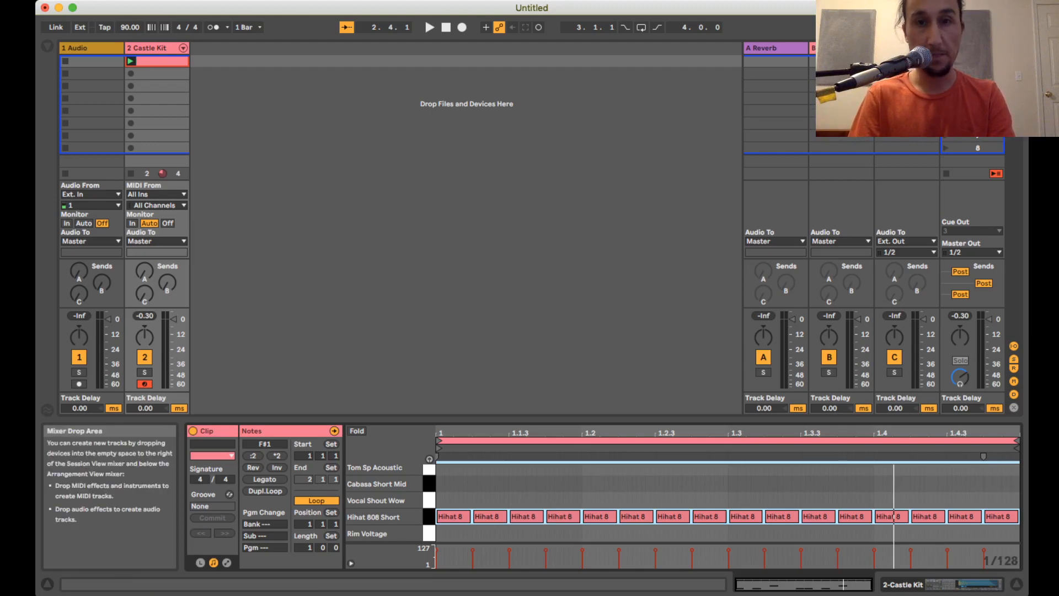
{"action": "left_click_drag", "start_coordinate": [496, 420], "coordinate": [496, 231]}
{"action": "key", "text": "super+2"}
{"action": "key", "text": "super+2"}
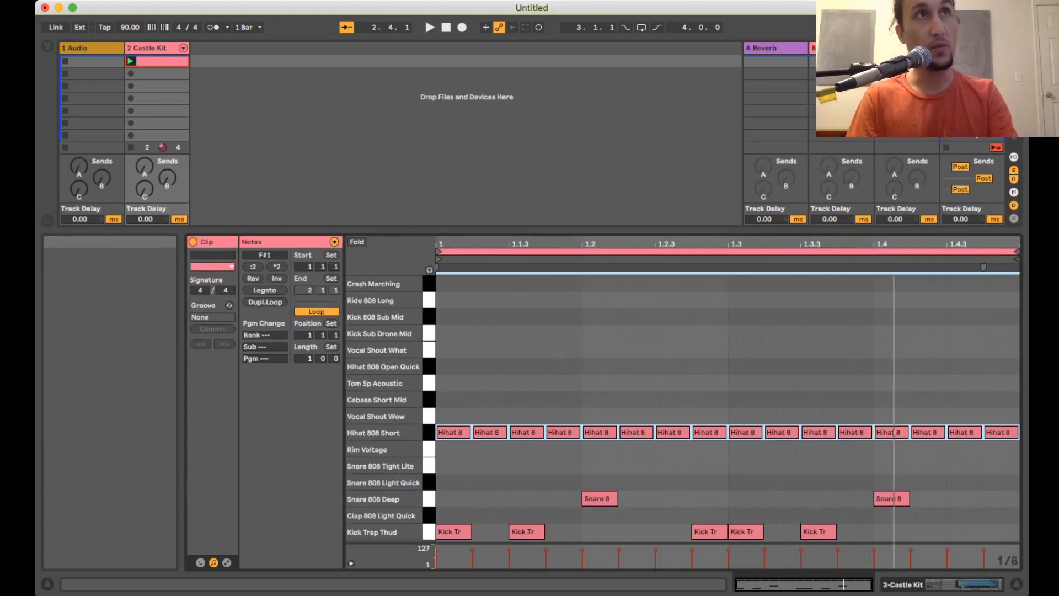
{"action": "key", "text": "super+1"}
{"action": "key", "text": "super+1"}
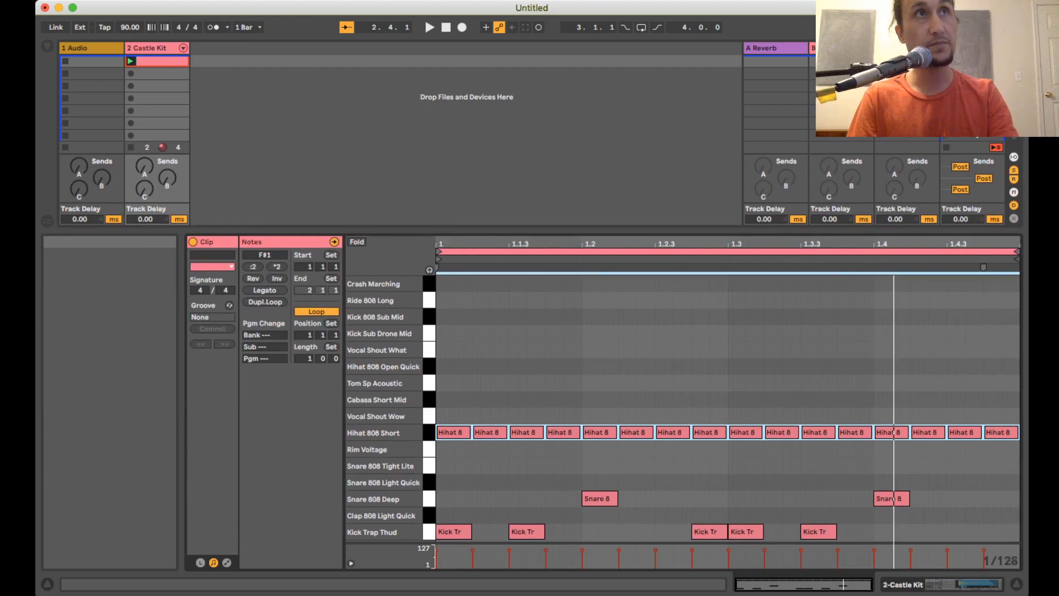
{"action": "key", "text": "super+2"}
{"action": "key", "text": "super+2"}
{"action": "key", "text": "super+1"}
{"action": "key", "text": "super+1"}
{"action": "key", "text": "super+2"}
{"action": "key", "text": "super+2"}
{"action": "key", "text": "super+2"}
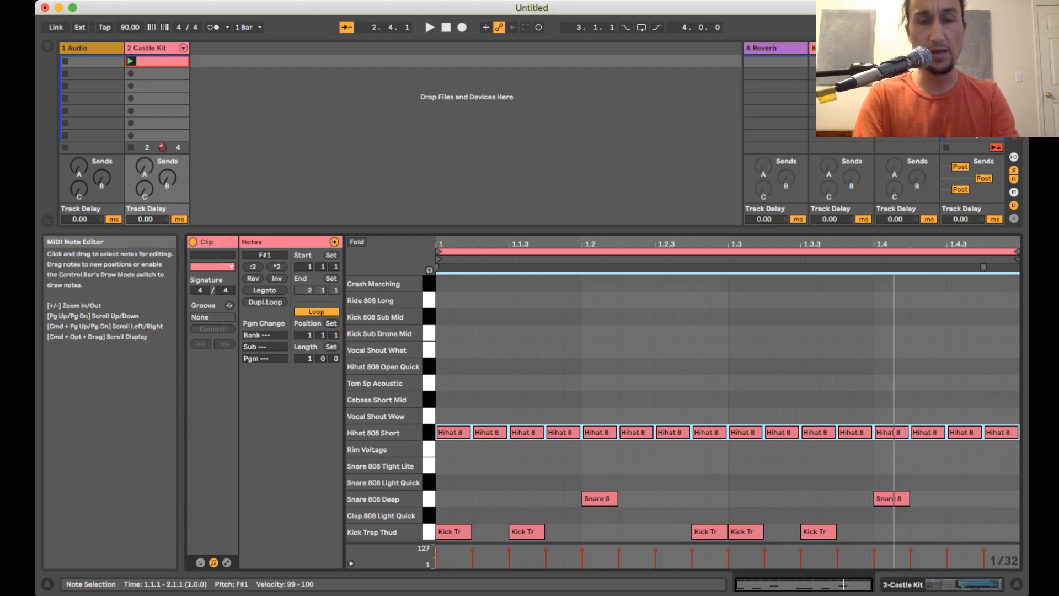
In Draw Mode, replace the Hihat 808 Short note at 1.2.4 with two 1/32 notes and the 1.2.2 note with one on its second half.
{"action": "key", "text": "b"}
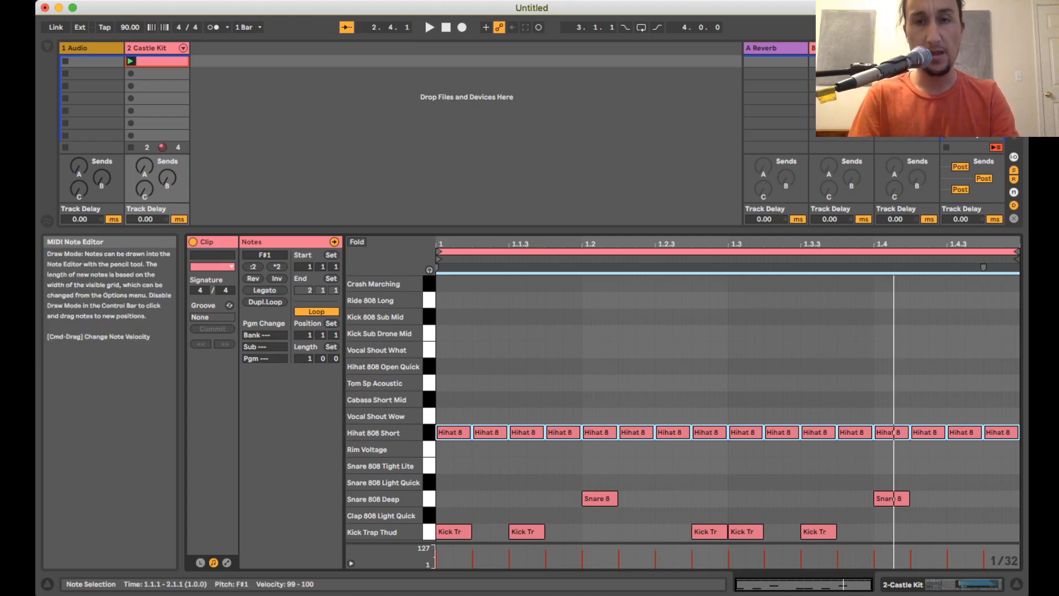
{"action": "left_click", "coordinate": [709, 432]}
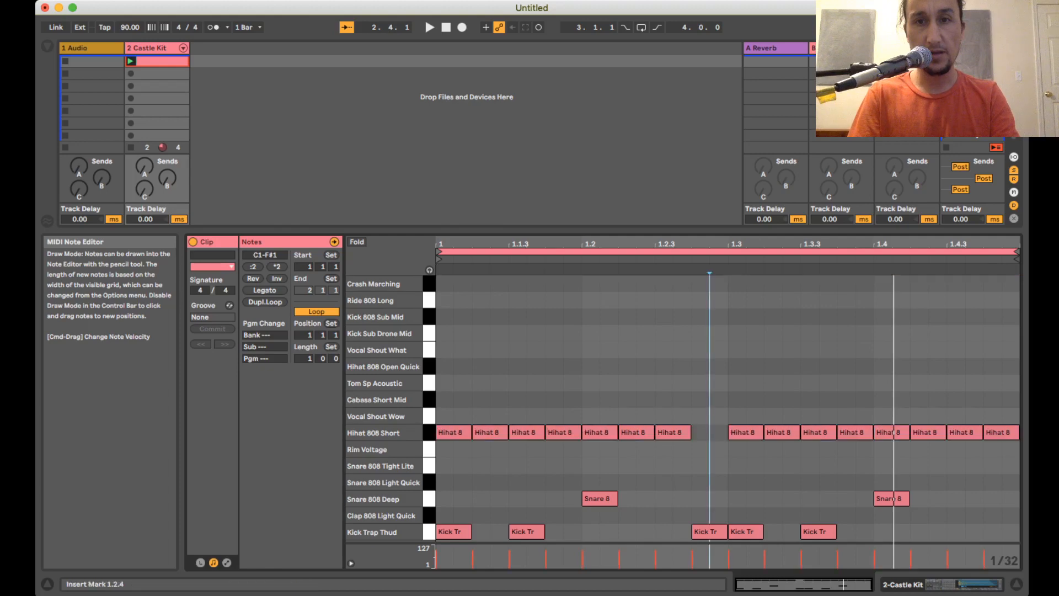
{"action": "left_click_drag", "start_coordinate": [699, 432], "coordinate": [718, 433]}
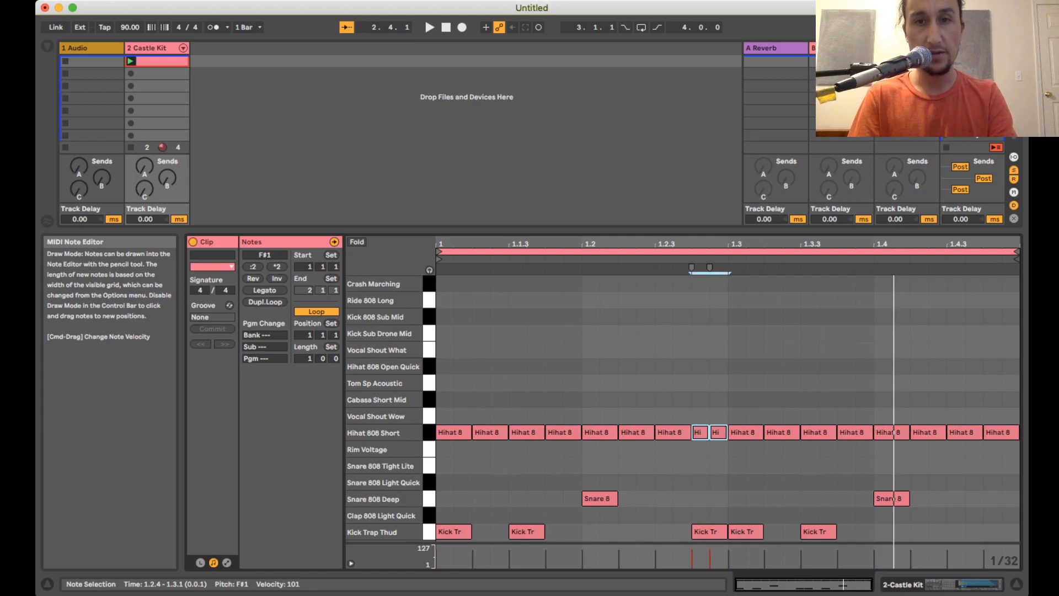
{"action": "left_click", "coordinate": [646, 433]}
{"action": "left_click", "coordinate": [628, 432]}
{"action": "left_click", "coordinate": [645, 433]}
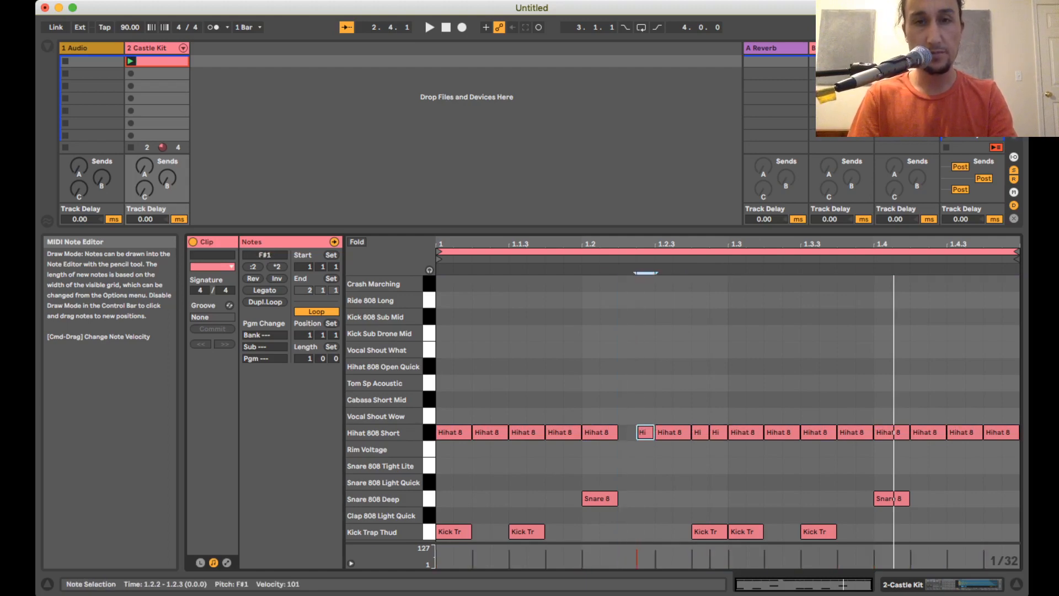
During playback, split the Hihat 808 Short notes from 1.4.1 to 1.4.3 into 1/32 notes, and remove the one on the second half of 1.4.2.
{"action": "key", "text": "space"}
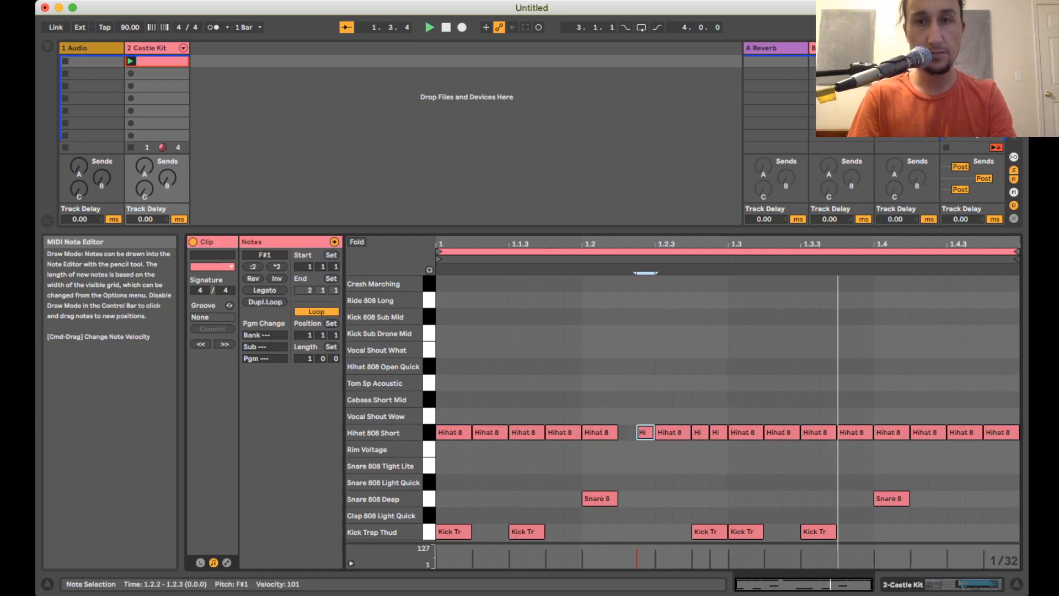
{"action": "left_click_drag", "start_coordinate": [882, 433], "coordinate": [973, 433]}
{"action": "key", "text": "space"}
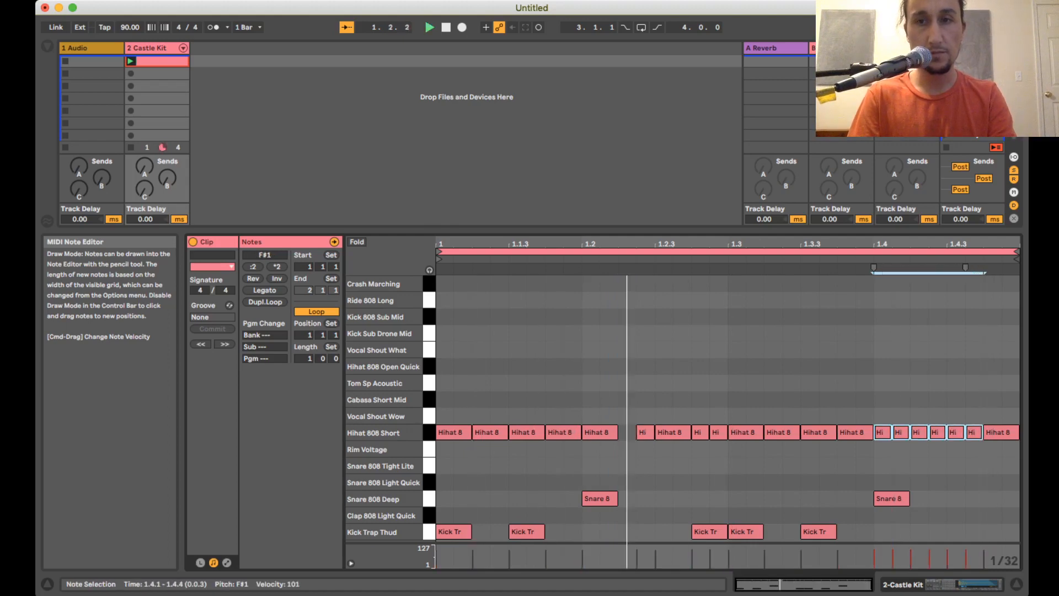
{"action": "left_click", "coordinate": [936, 433]}
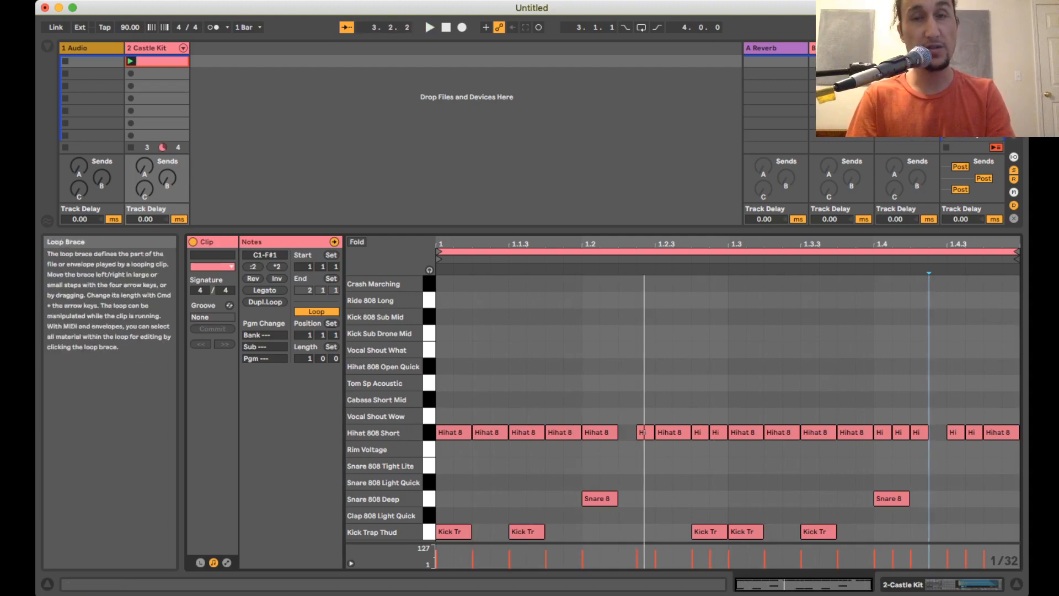
Select all notes within the one-bar loop and duplicate them to make a two-bar pattern.
{"action": "left_click", "coordinate": [728, 251]}
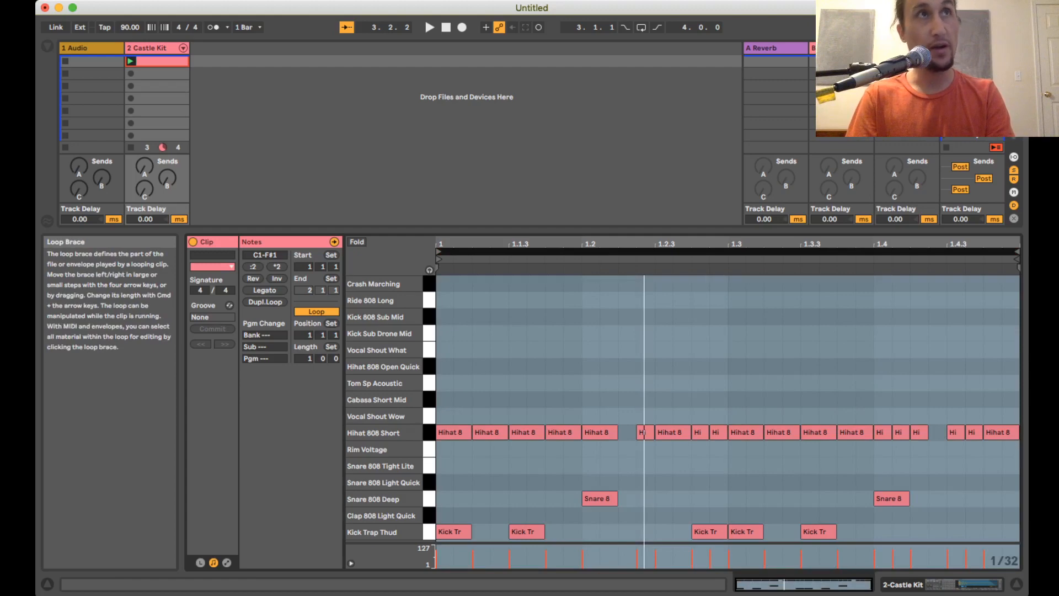
{"action": "left_click", "coordinate": [664, 333]}
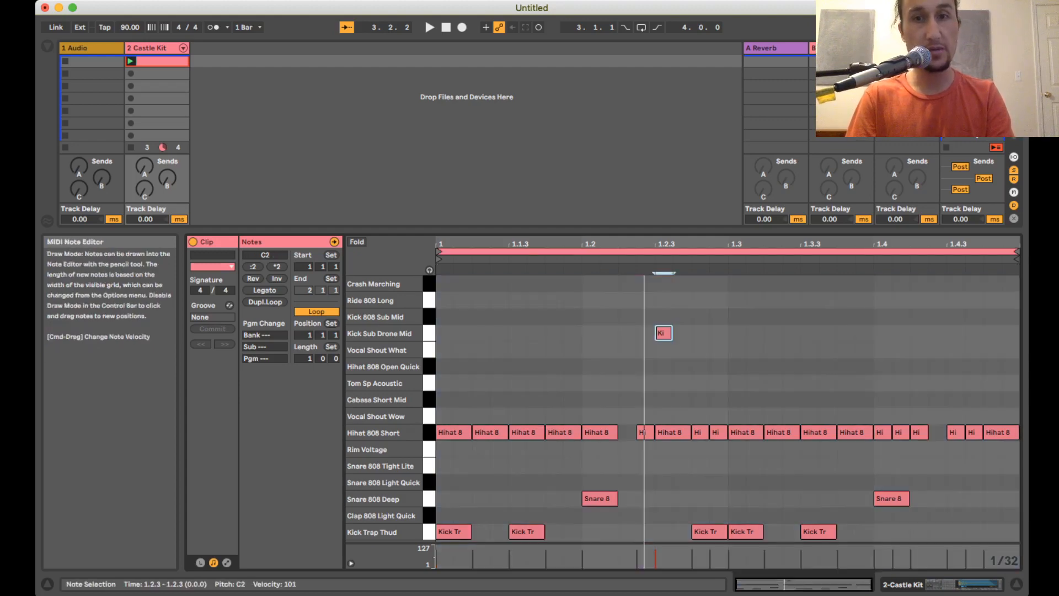
{"action": "left_click", "coordinate": [663, 333]}
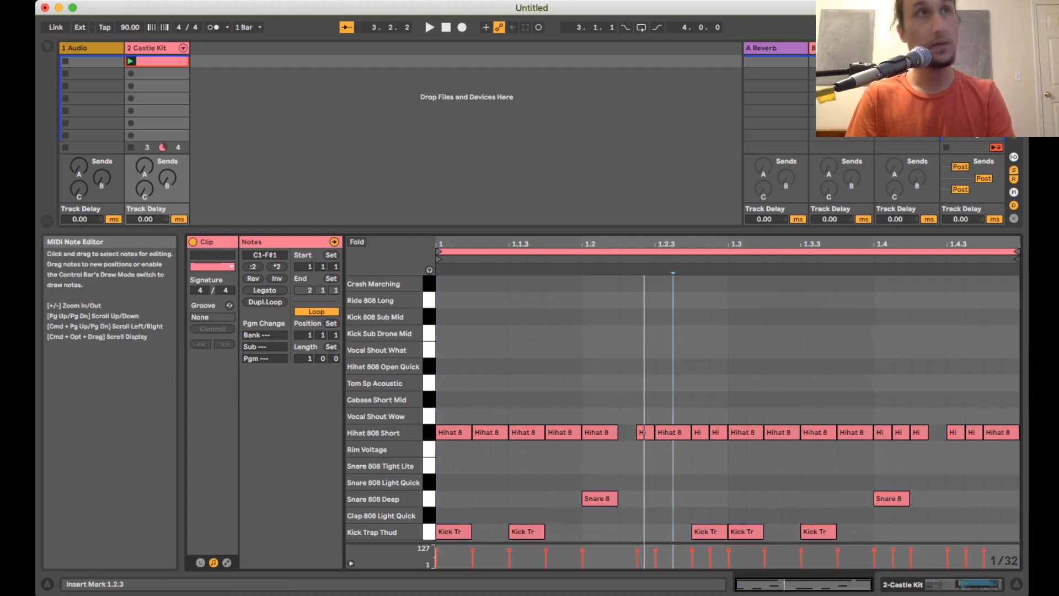
{"action": "left_click", "coordinate": [668, 252]}
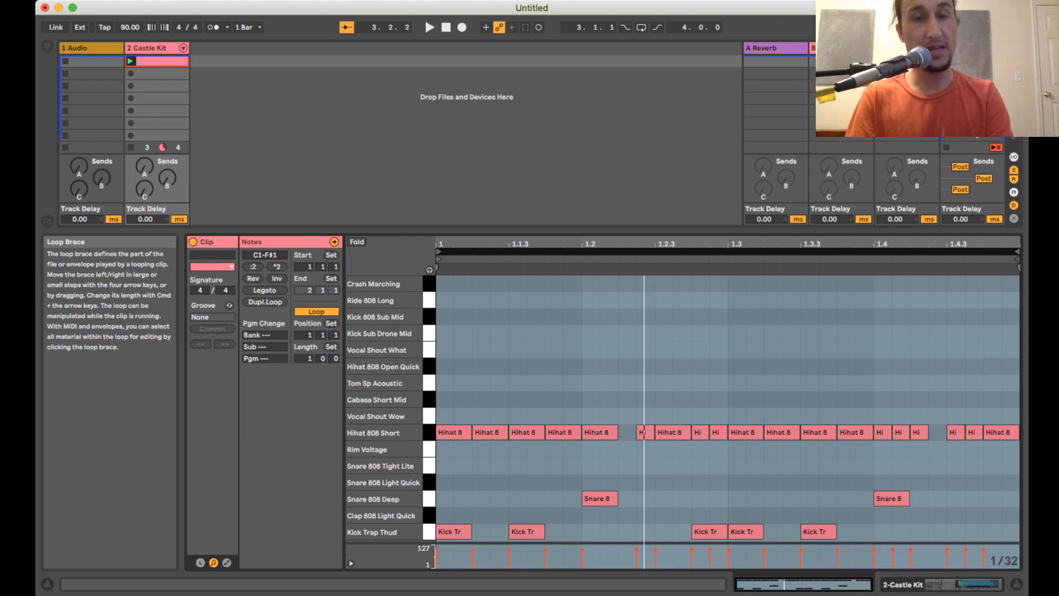
{"action": "key", "text": "super+d"}
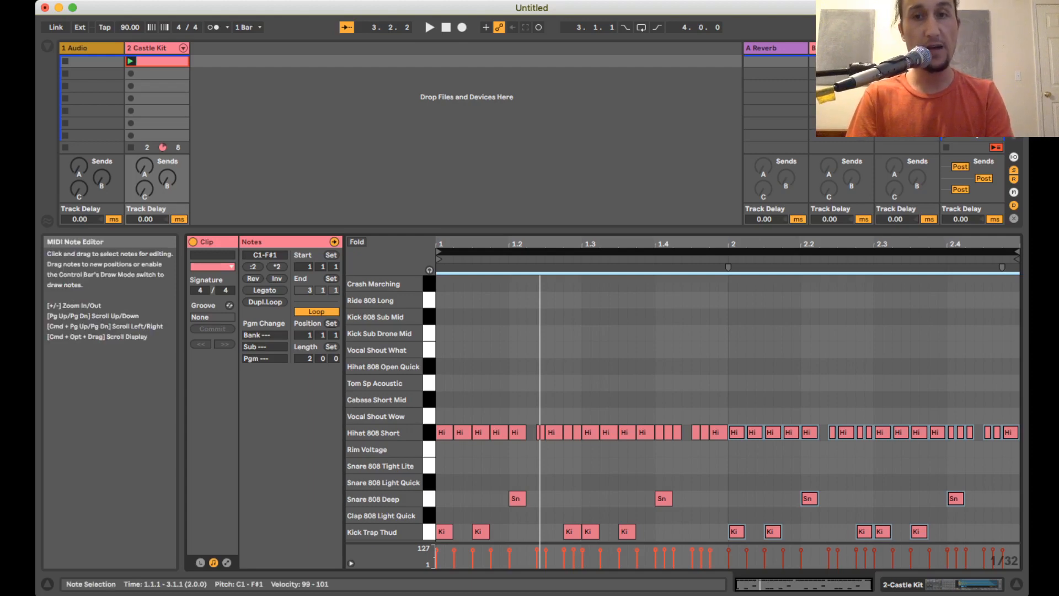
Delete the Kick Trap Thud notes at 1.2.4 and 1.3.3 from the first bar.
{"action": "left_click", "coordinate": [719, 368]}
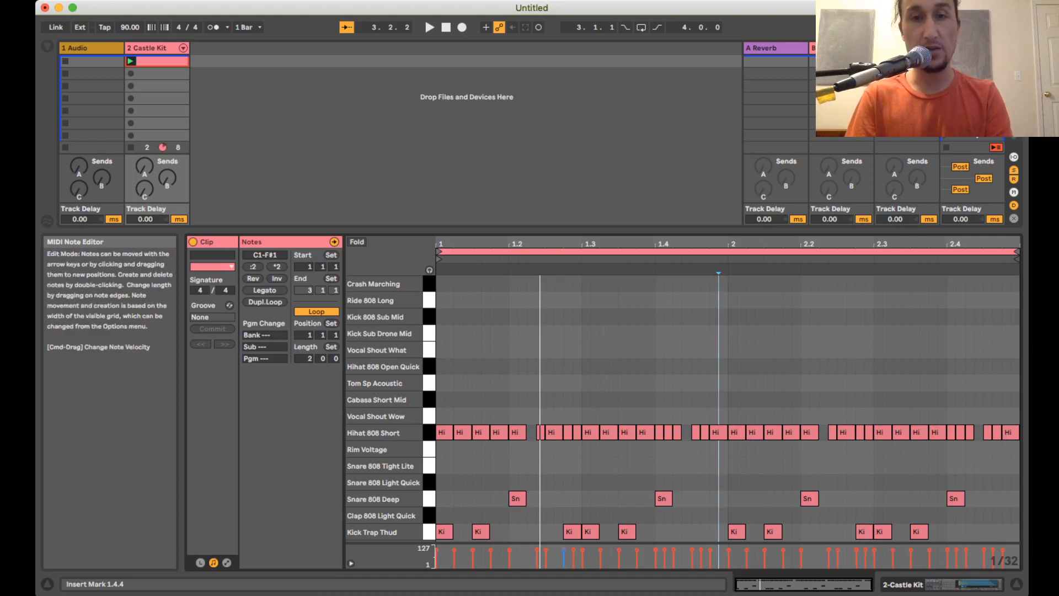
{"action": "left_click", "coordinate": [572, 531]}
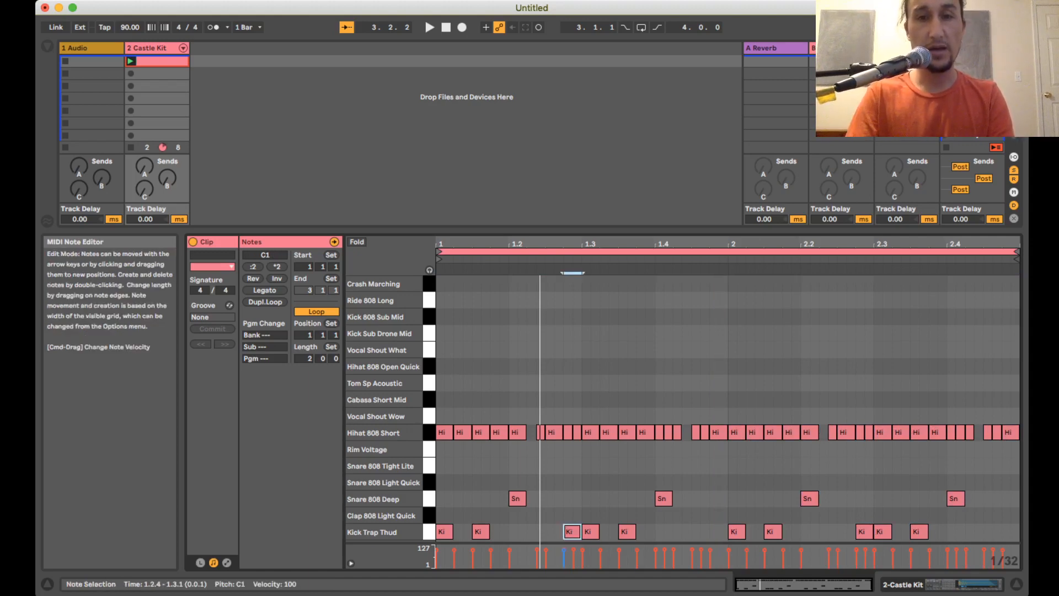
{"action": "key", "text": "Delete"}
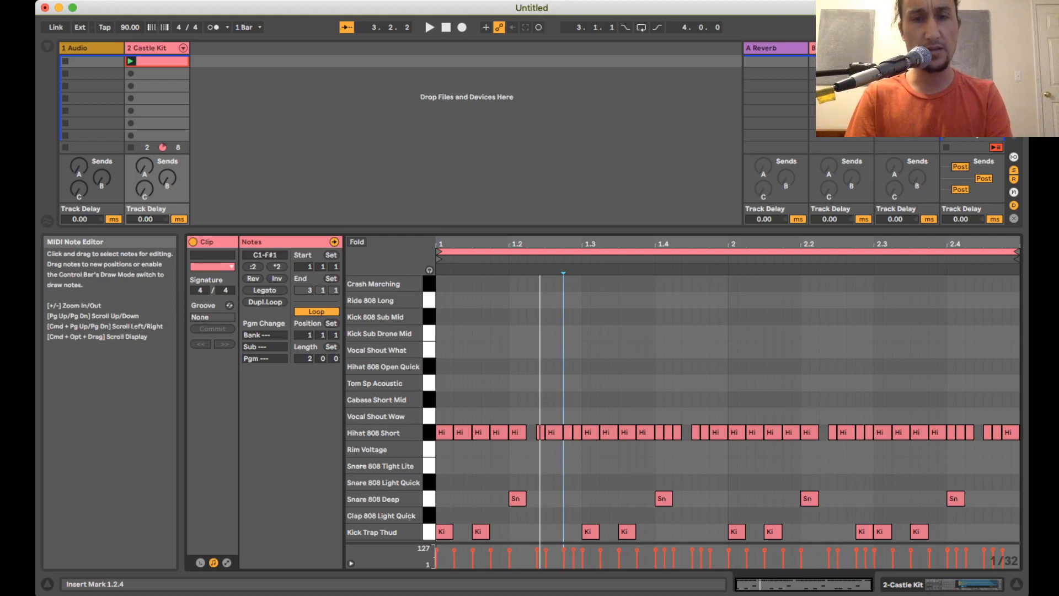
{"action": "double_click", "coordinate": [627, 531]}
{"action": "key", "text": "Delete"}
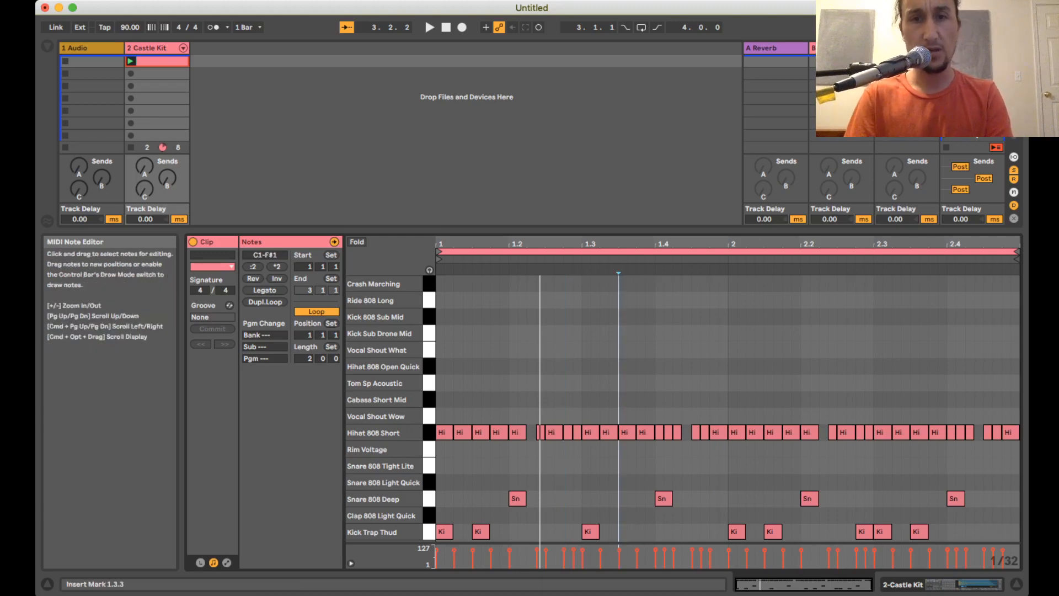
Remove the Hihat 808 Short notes at 1.2.4, 1.1.3 and 1.1.2, add a 1/32 note at 1.1.3, and play the loop.
{"action": "left_click", "coordinate": [568, 432]}
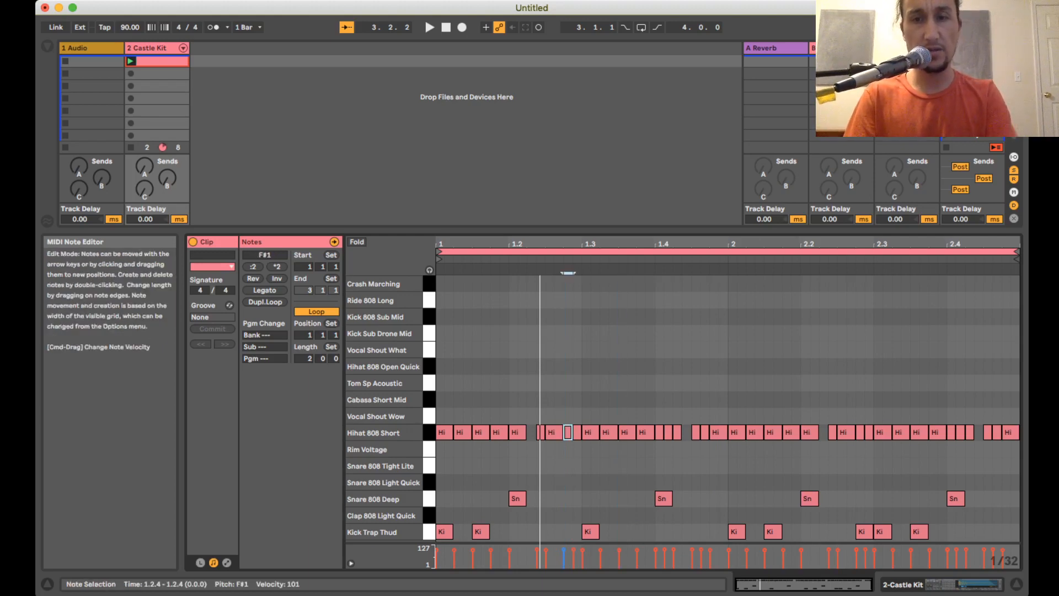
{"action": "key", "text": "Delete"}
{"action": "key", "text": "Delete"}
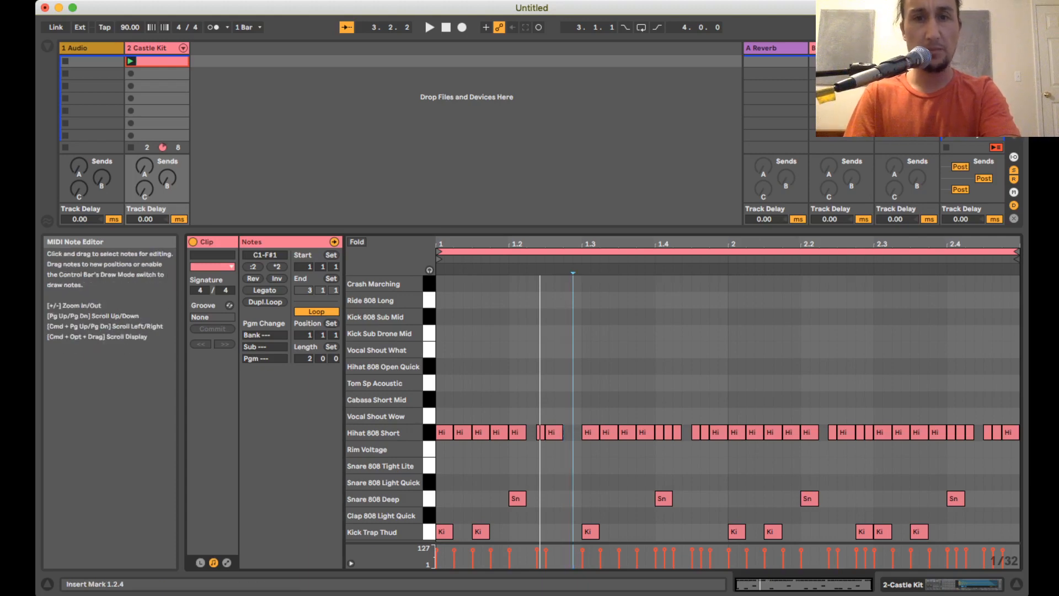
{"action": "left_click", "coordinate": [480, 432]}
{"action": "key", "text": "Delete"}
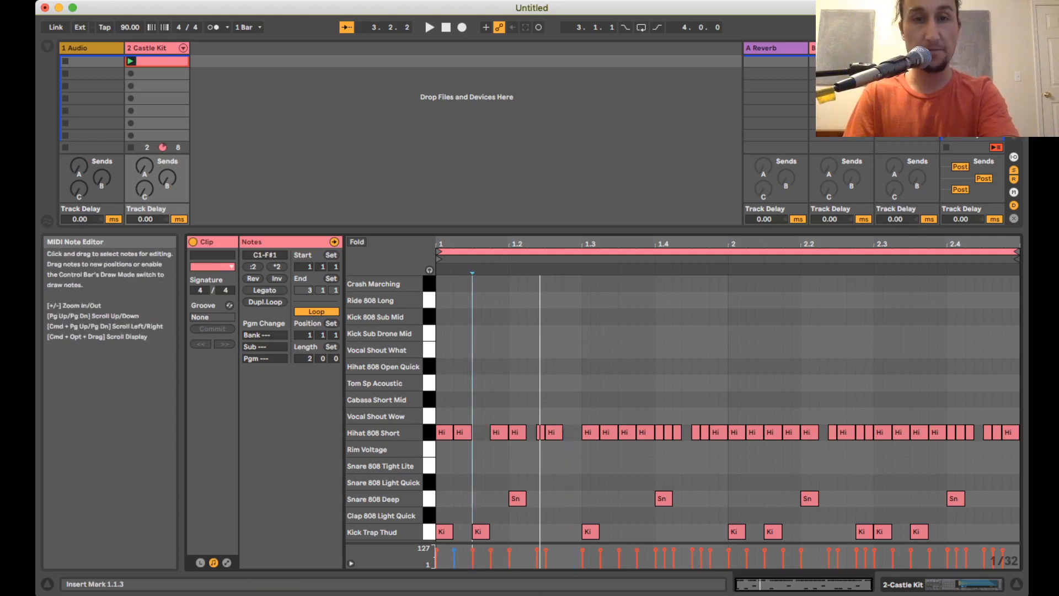
{"action": "left_click", "coordinate": [463, 433]}
{"action": "key", "text": "Delete"}
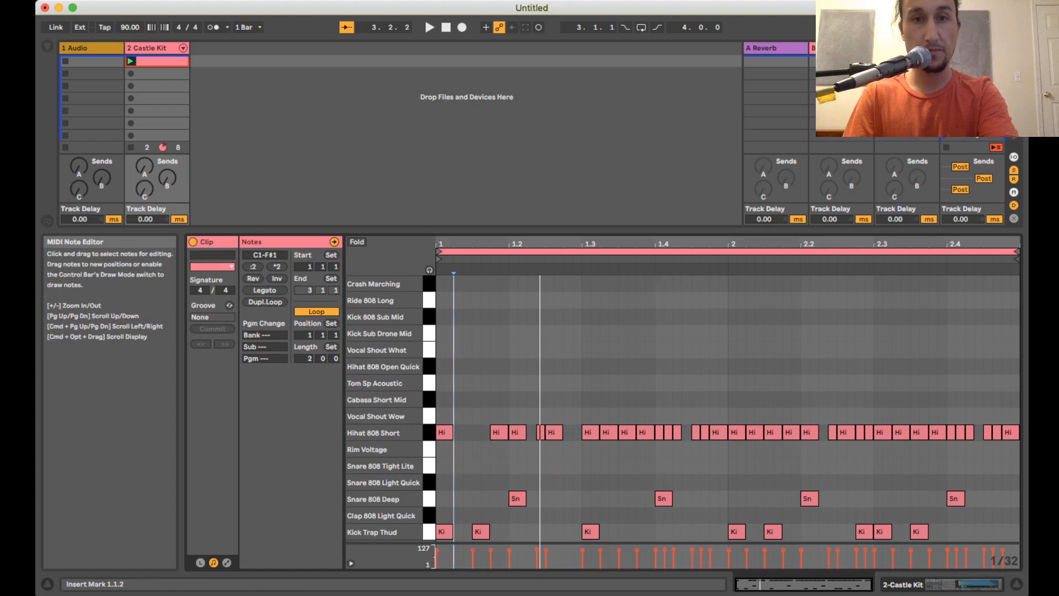
{"action": "double_click", "coordinate": [476, 433]}
{"action": "key", "text": "space"}
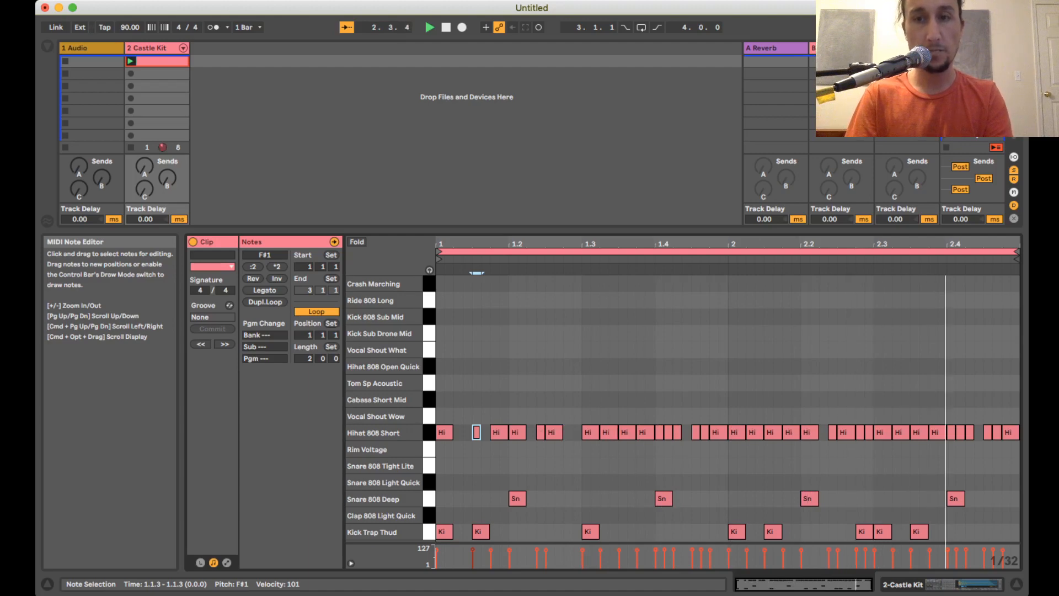
{"action": "key", "text": "space"}
Add a 1/32 Snare 808 Deep note on the first half of 2.3.4 and lower its velocity to 41.
{"action": "double_click", "coordinate": [942, 499]}
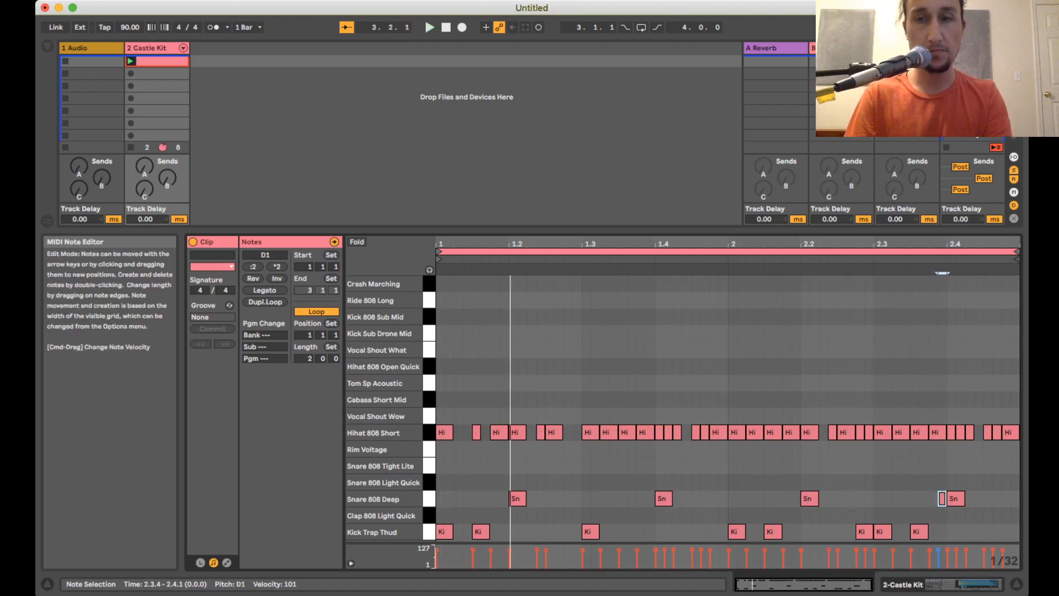
{"action": "key", "text": "space"}
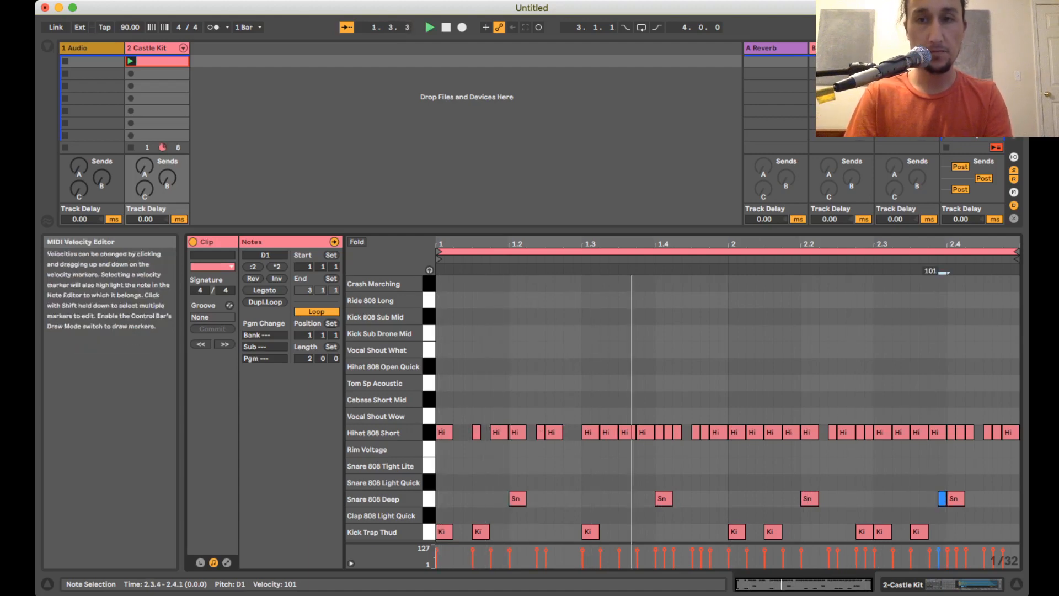
{"action": "left_click_drag", "start_coordinate": [939, 550], "coordinate": [938, 556]}
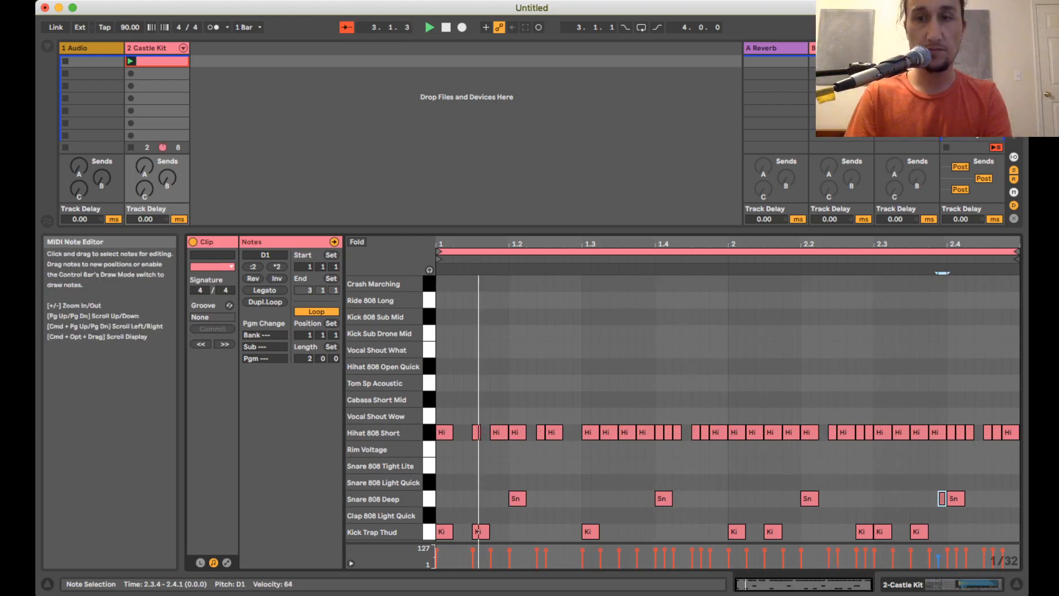
{"action": "key", "text": "Left"}
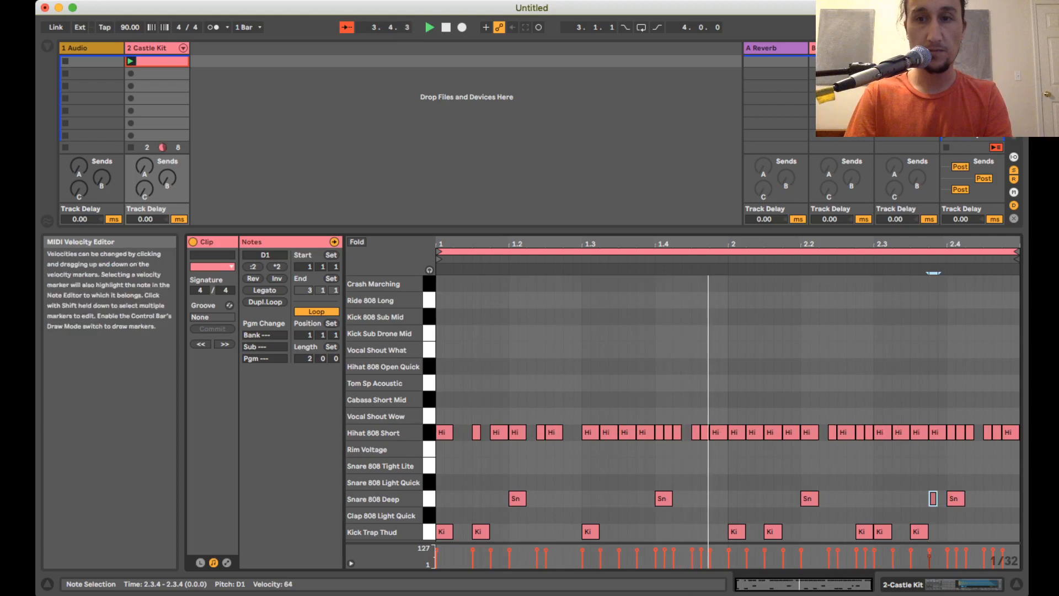
{"action": "left_click_drag", "start_coordinate": [929, 557], "coordinate": [929, 561]}
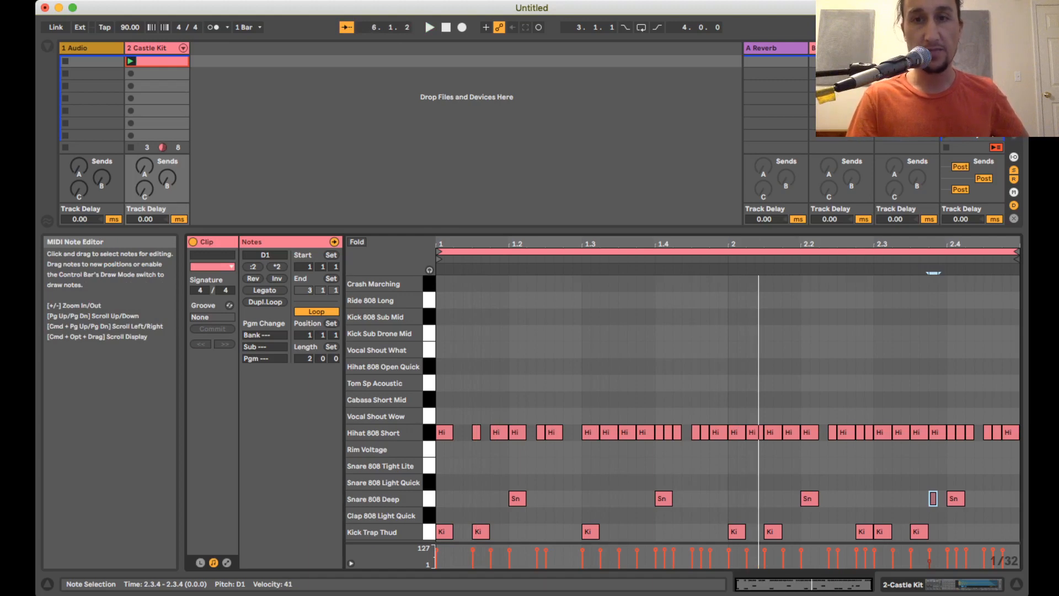
In the track's device chain, audition the Hihat 808 Short pad and lower its volume to -21.1 dB.
{"action": "left_click", "coordinate": [737, 273]}
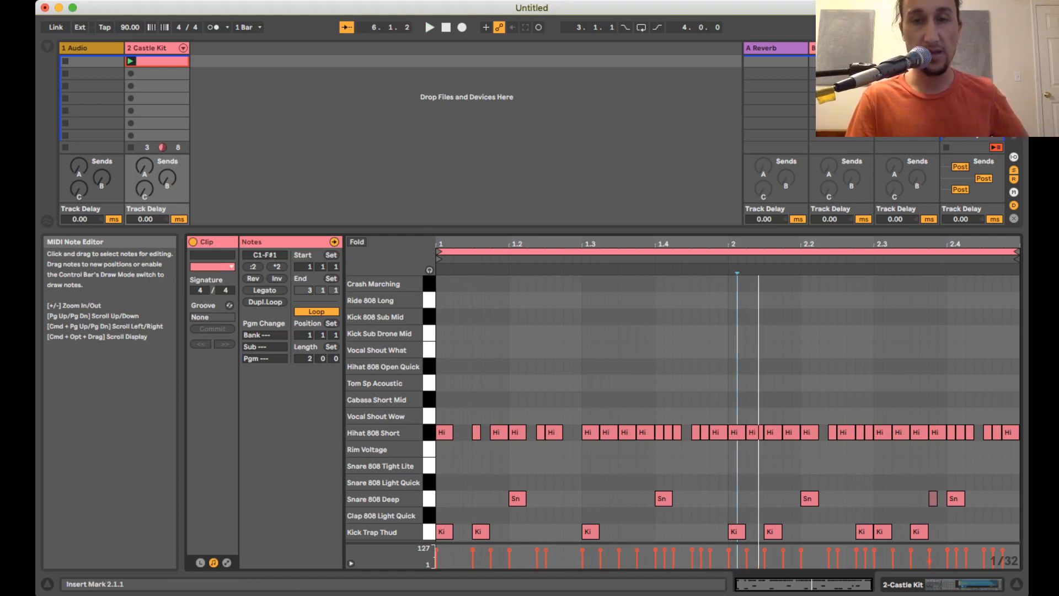
{"action": "key", "text": "Left"}
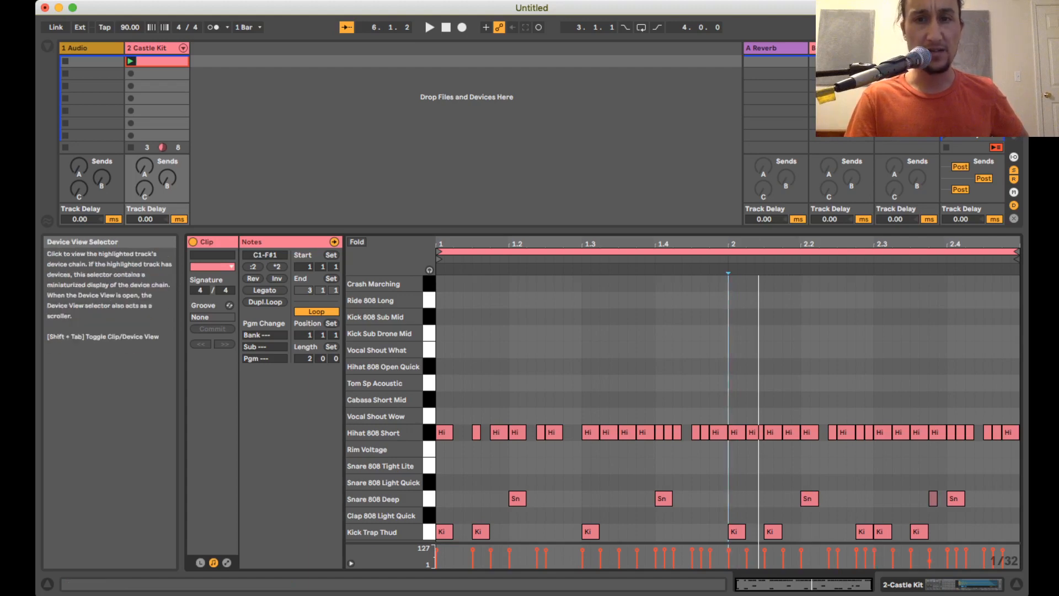
{"action": "left_click", "coordinate": [911, 584]}
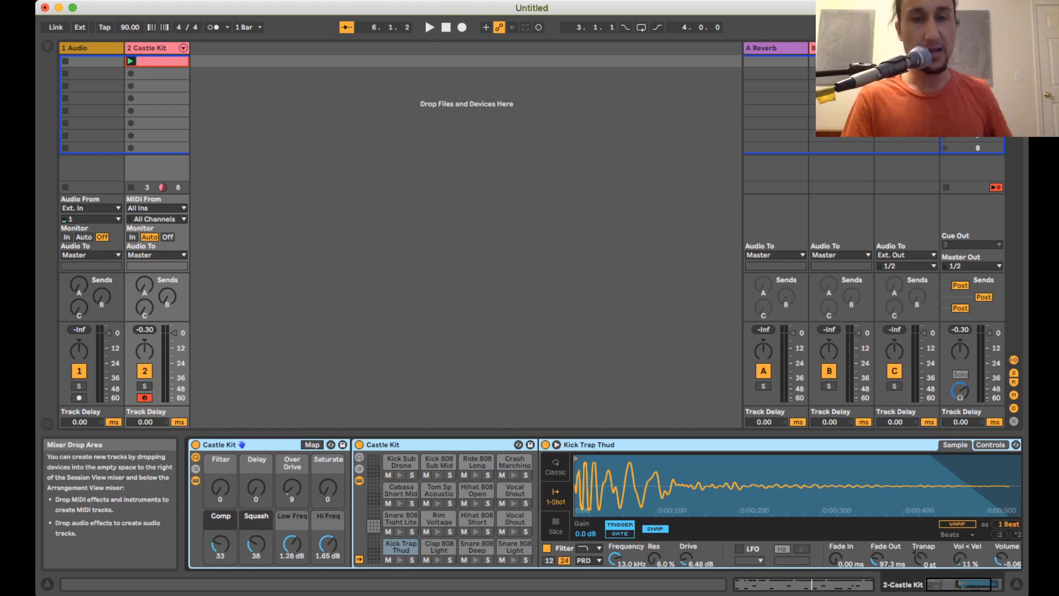
{"action": "left_click", "coordinate": [488, 521]}
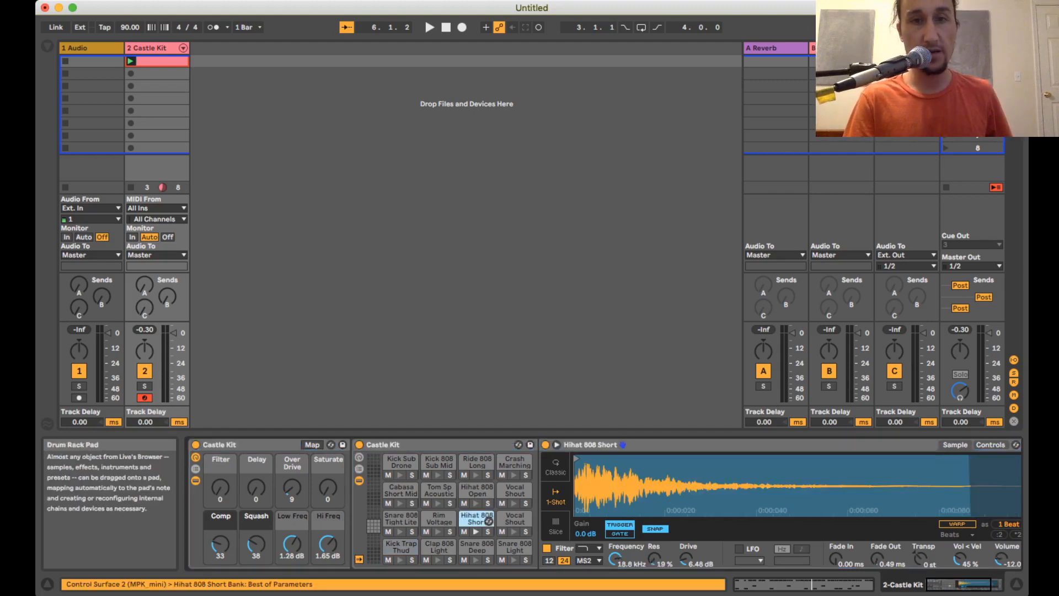
{"action": "left_click", "coordinate": [488, 521]}
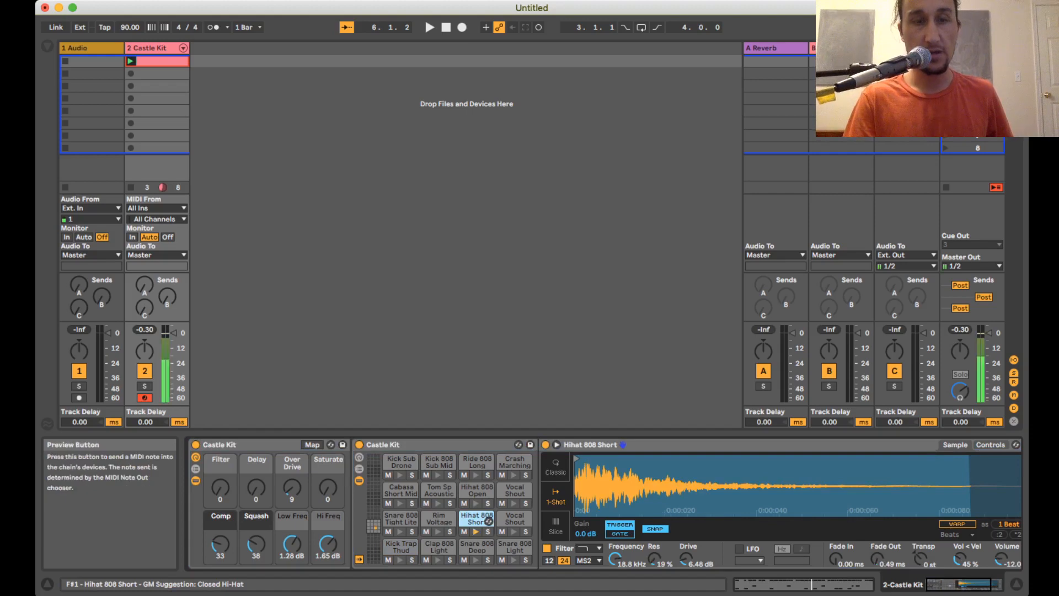
{"action": "left_click", "coordinate": [488, 522]}
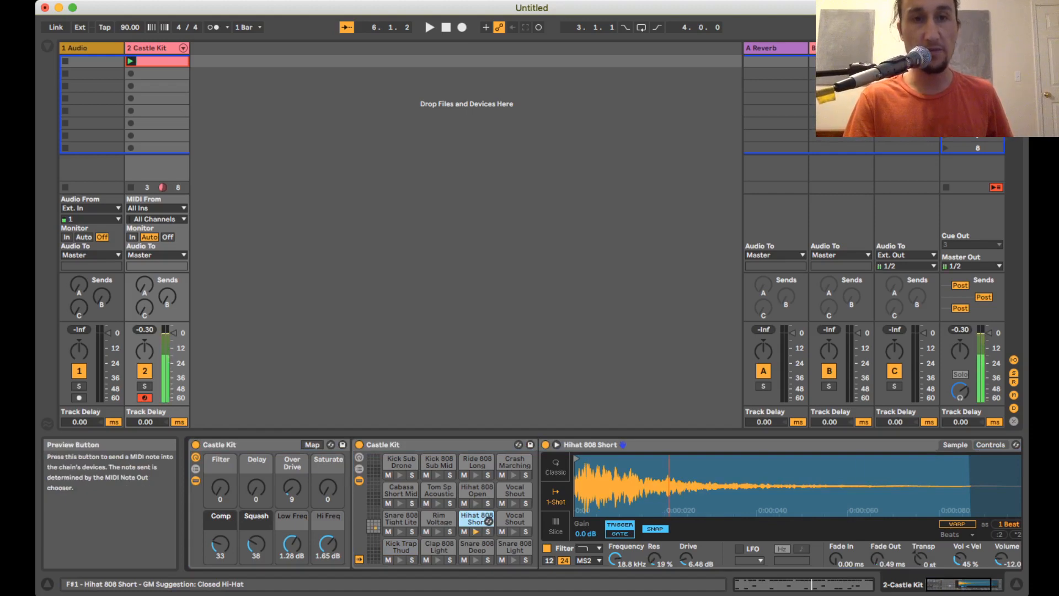
{"action": "left_click", "coordinate": [488, 521]}
{"action": "left_click", "coordinate": [488, 521]}
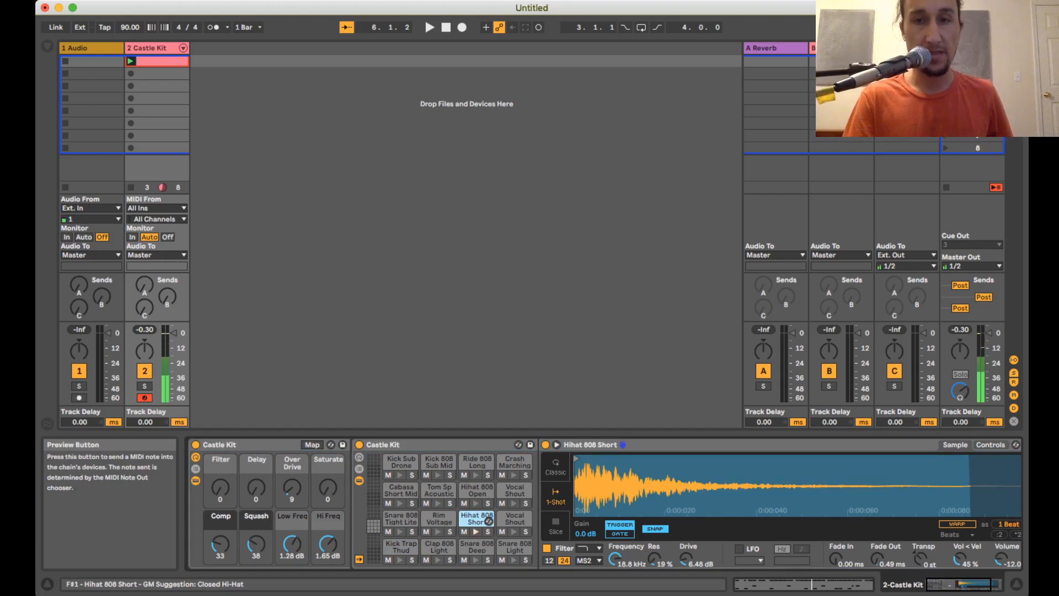
{"action": "scroll", "coordinate": [488, 522], "scroll_direction": "right", "scroll_amount": 5}
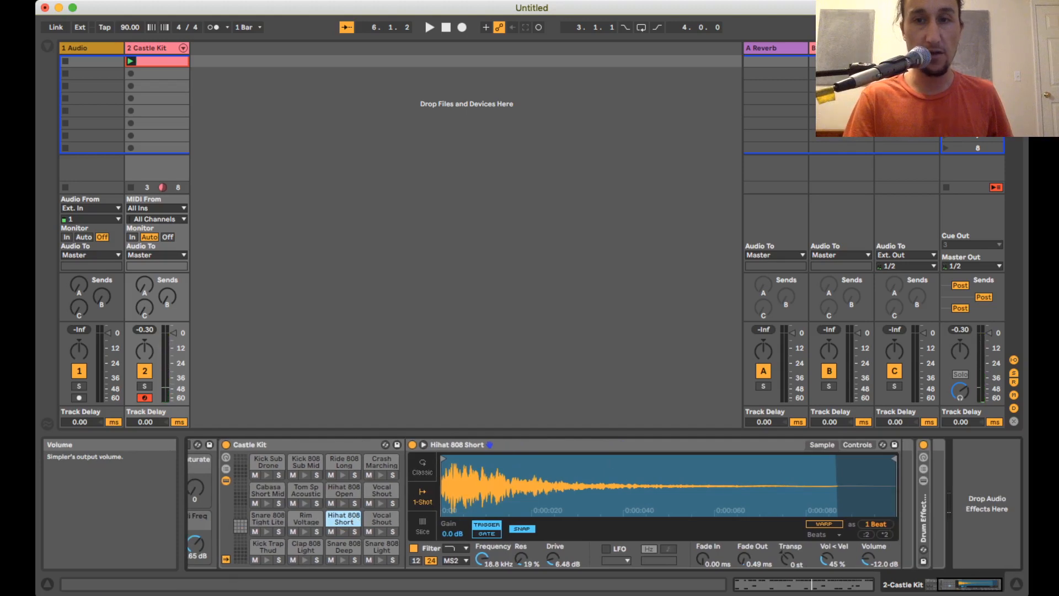
{"action": "left_click", "coordinate": [868, 559]}
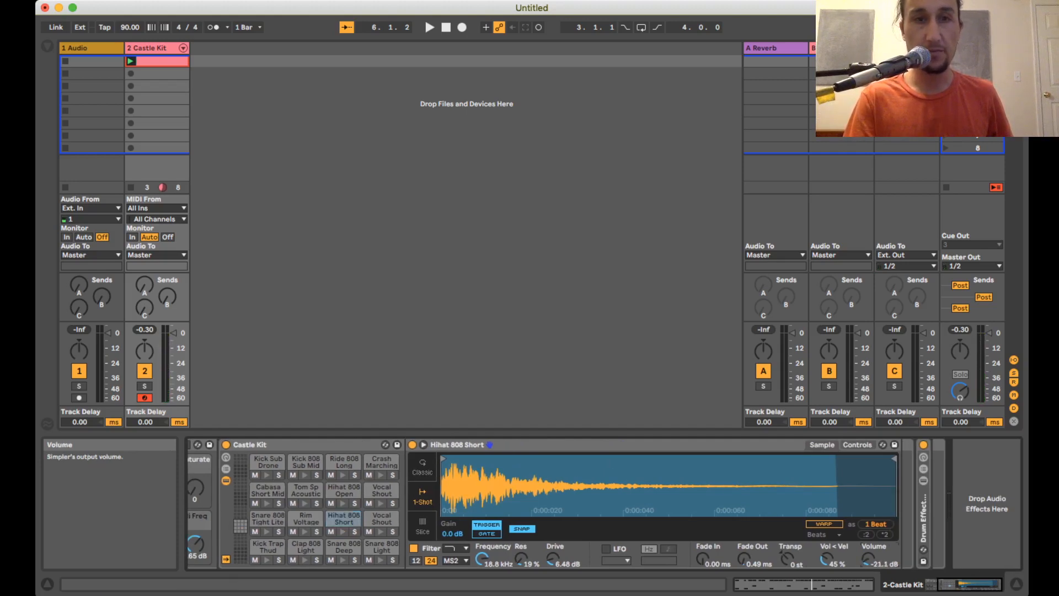
Try transposing the Hihat 808 Short to -4 st during playback, and restore it to 0 st.
{"action": "key", "text": "space"}
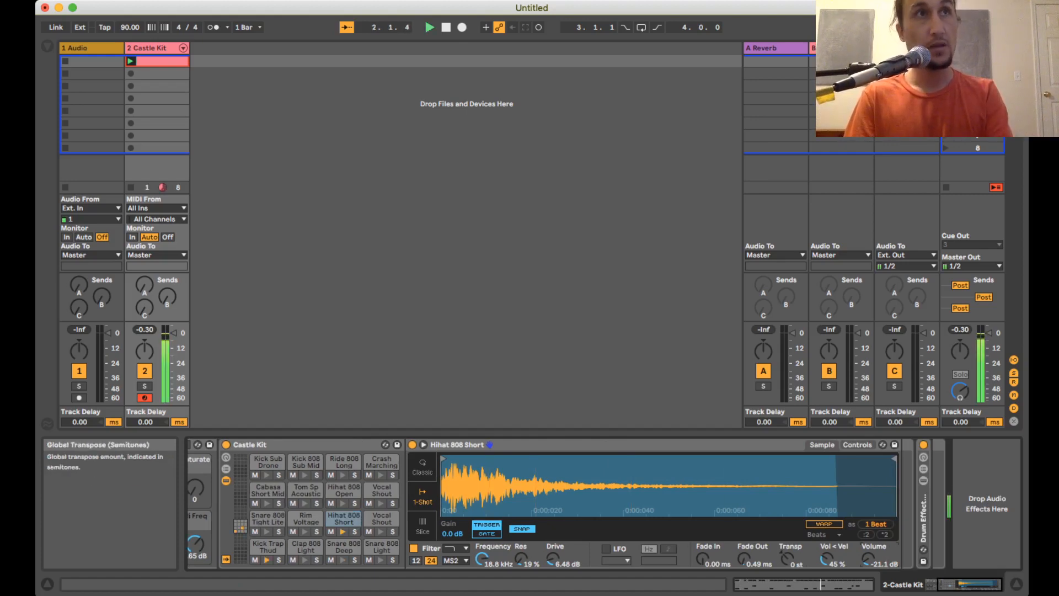
{"action": "key", "text": "space"}
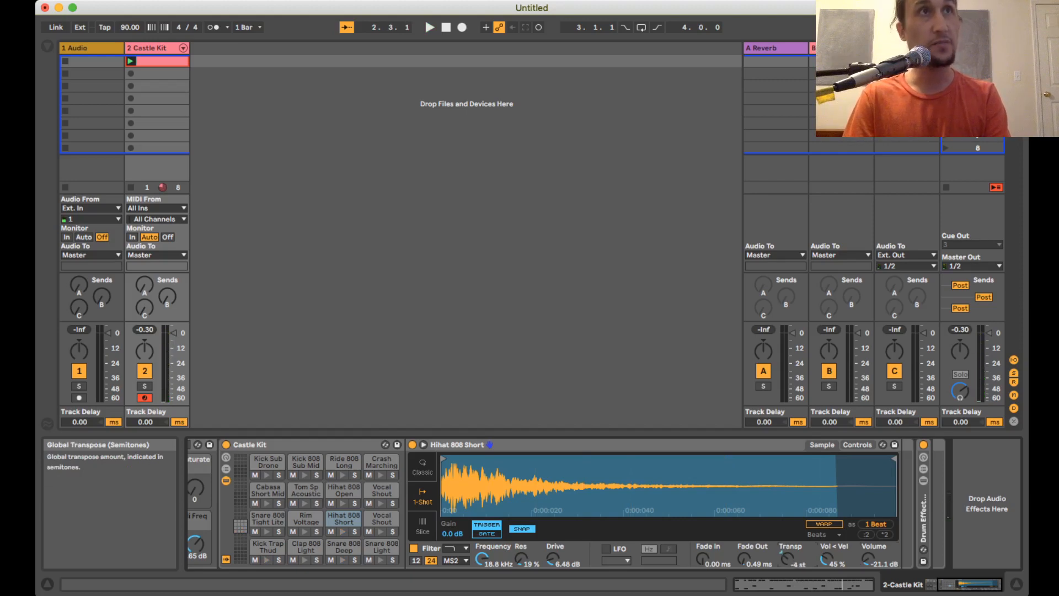
{"action": "mouse_move", "coordinate": [787, 559]}
{"action": "left_mouse_down"}
{"action": "mouse_move", "coordinate": [787, 573]}
{"action": "mouse_move", "coordinate": [787, 560]}
{"action": "left_mouse_up"}
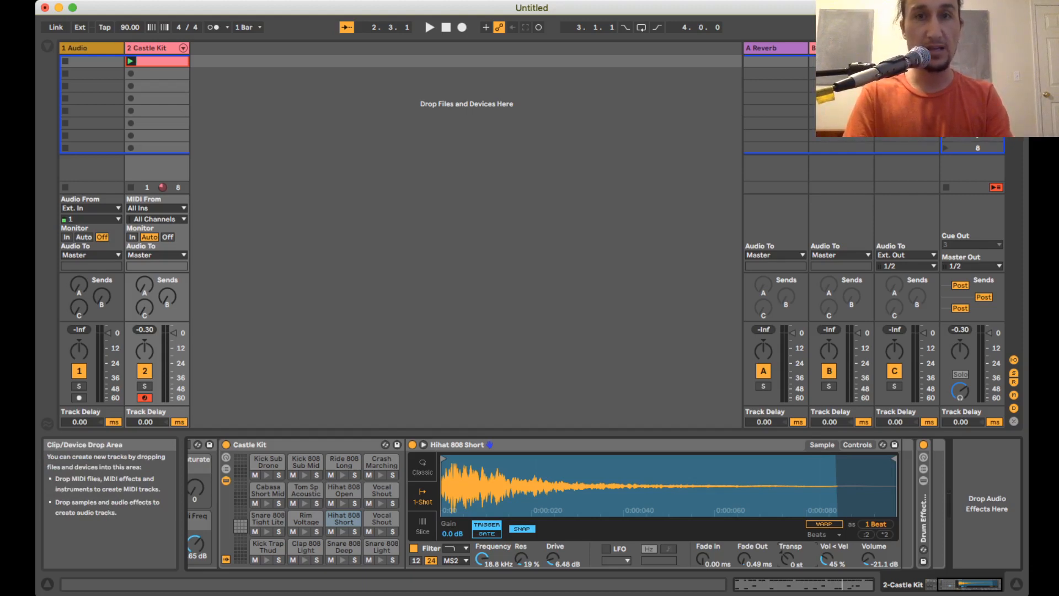
In key mapping mode, assign q to Session Record, clear the assignment and assign q again.
{"action": "key", "text": "super+k"}
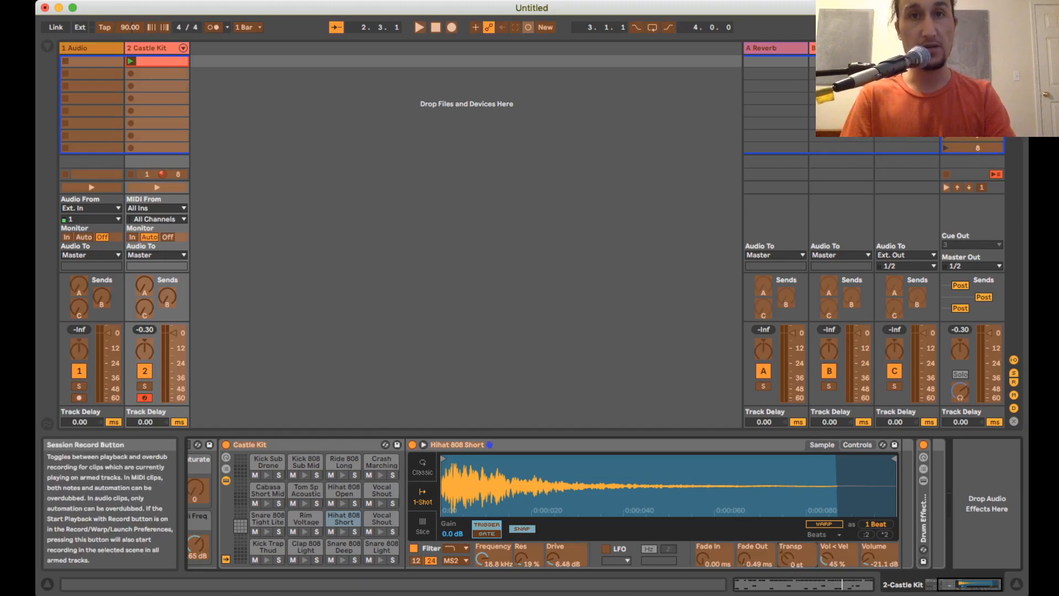
{"action": "left_click", "coordinate": [528, 28]}
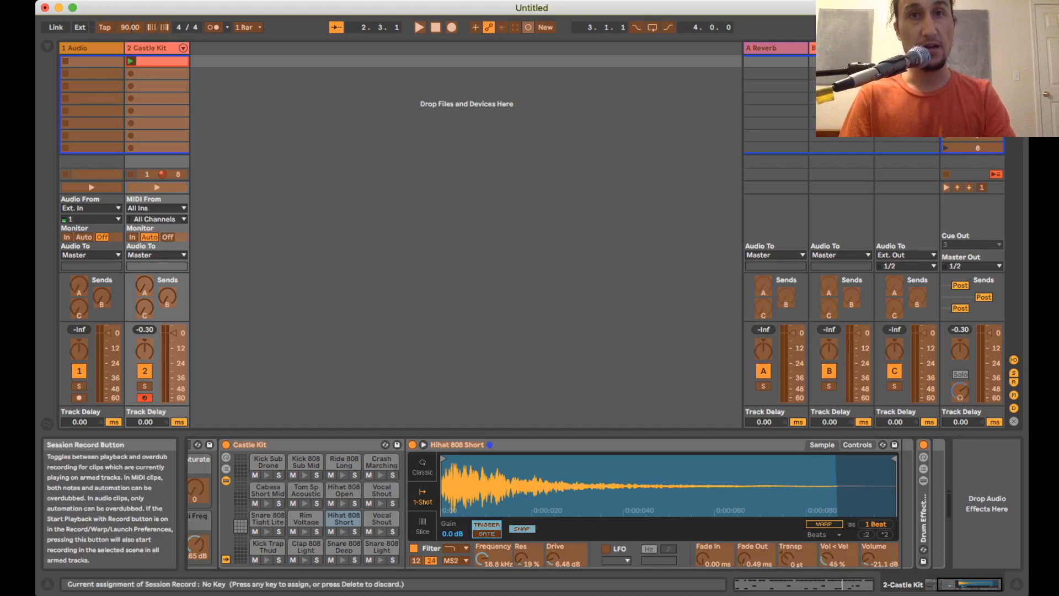
{"action": "key", "text": "q"}
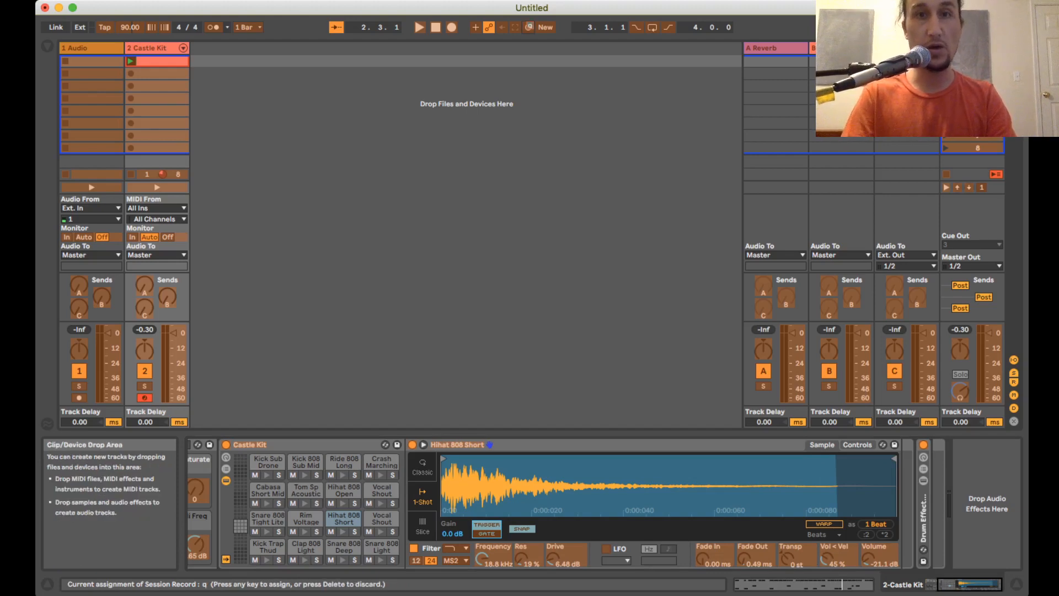
{"action": "key", "text": "Delete"}
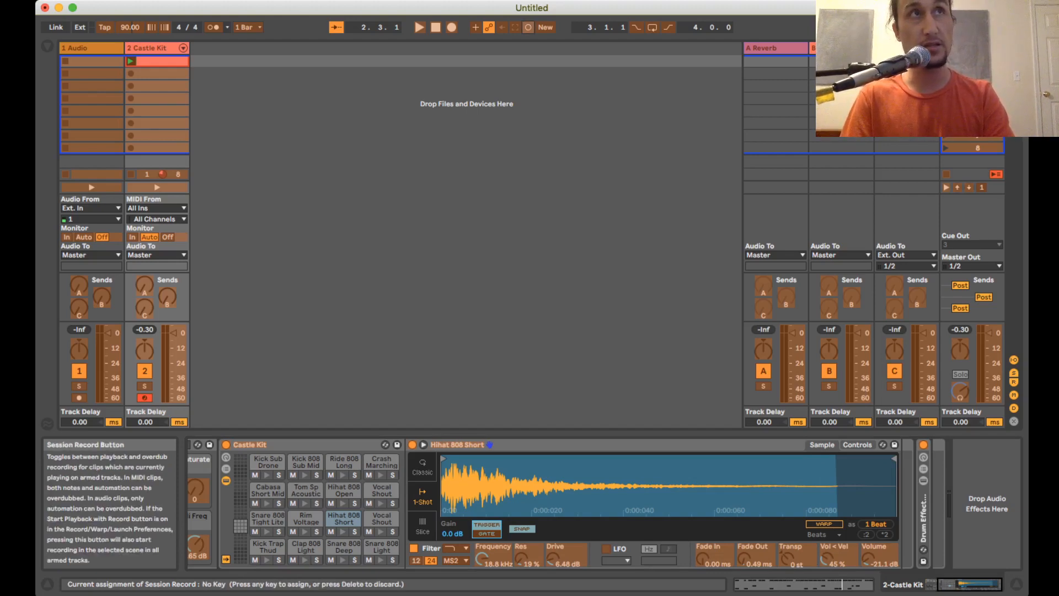
{"action": "key", "text": "q"}
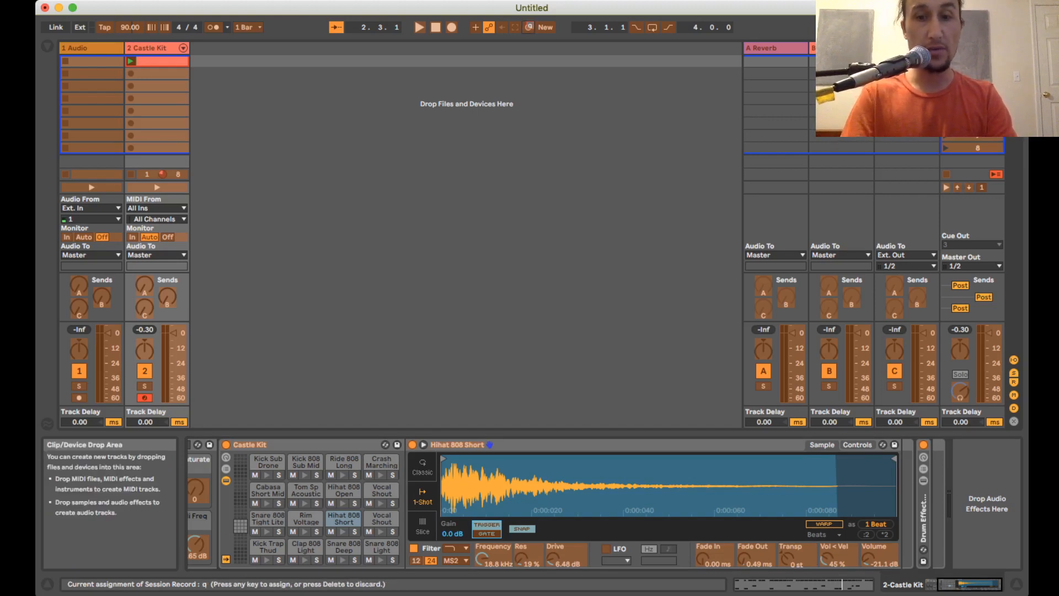
{"action": "key", "text": "super+k"}
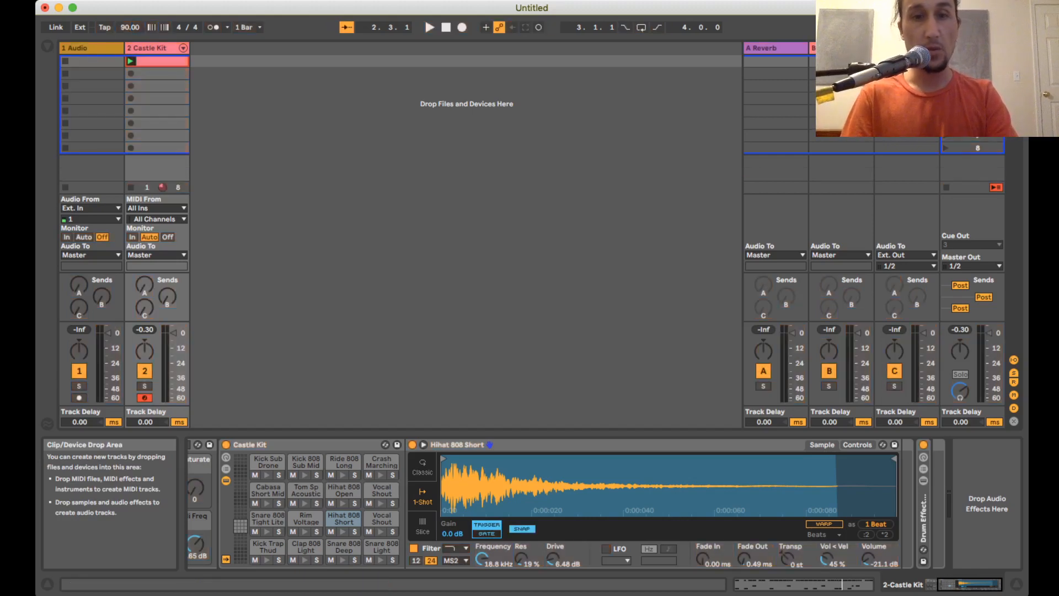
Record automation of the Hihat 808 Short's transposition into the clip while the loop plays.
{"action": "key", "text": "space"}
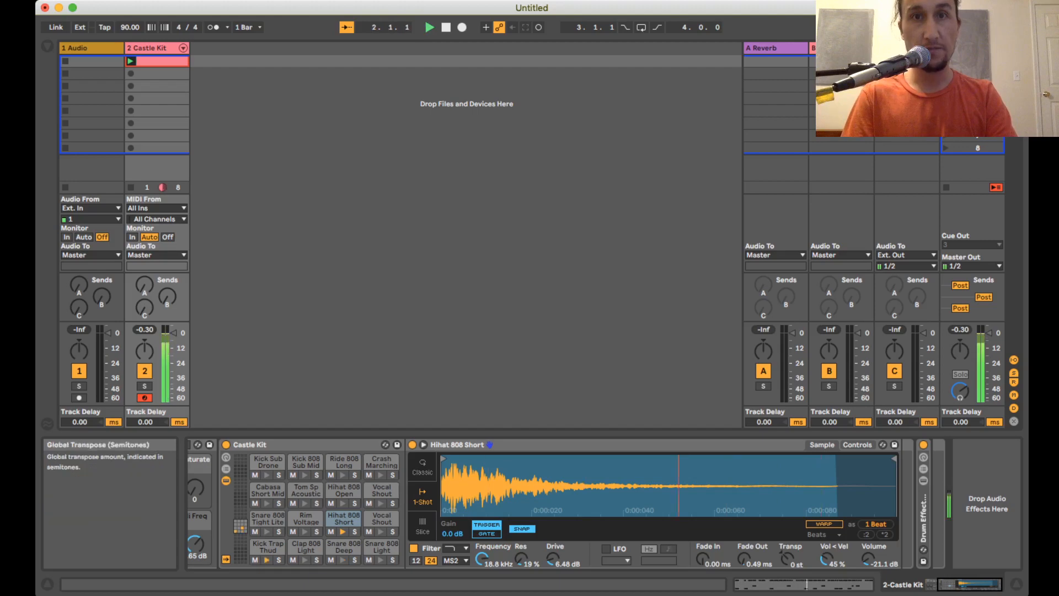
{"action": "key", "text": "r"}
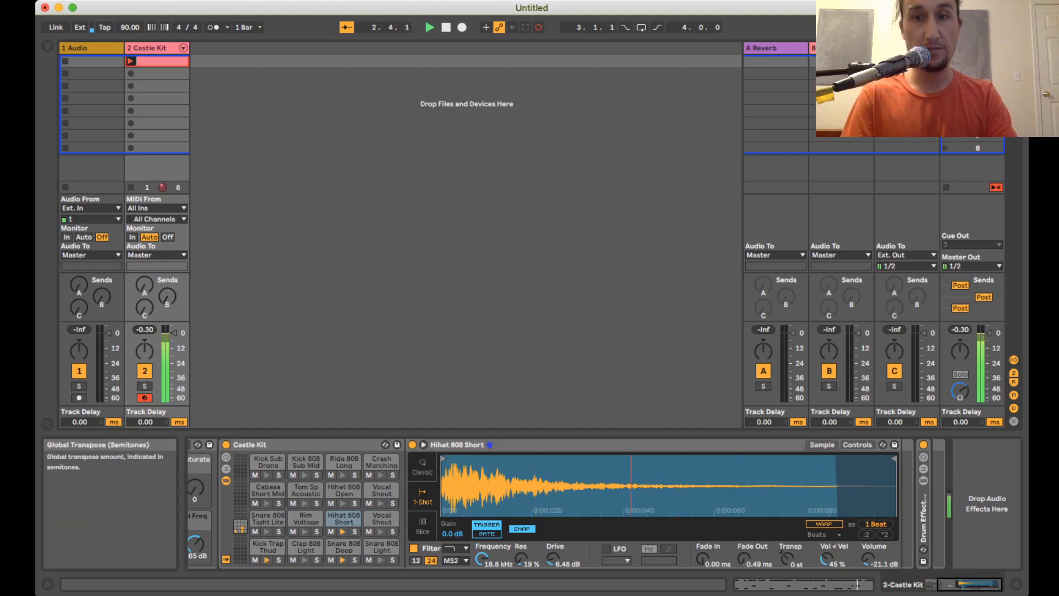
{"action": "mouse_move", "coordinate": [787, 559]}
{"action": "left_mouse_down"}
{"action": "mouse_move", "coordinate": [787, 549]}
{"action": "mouse_move", "coordinate": [787, 562]}
{"action": "left_mouse_up"}
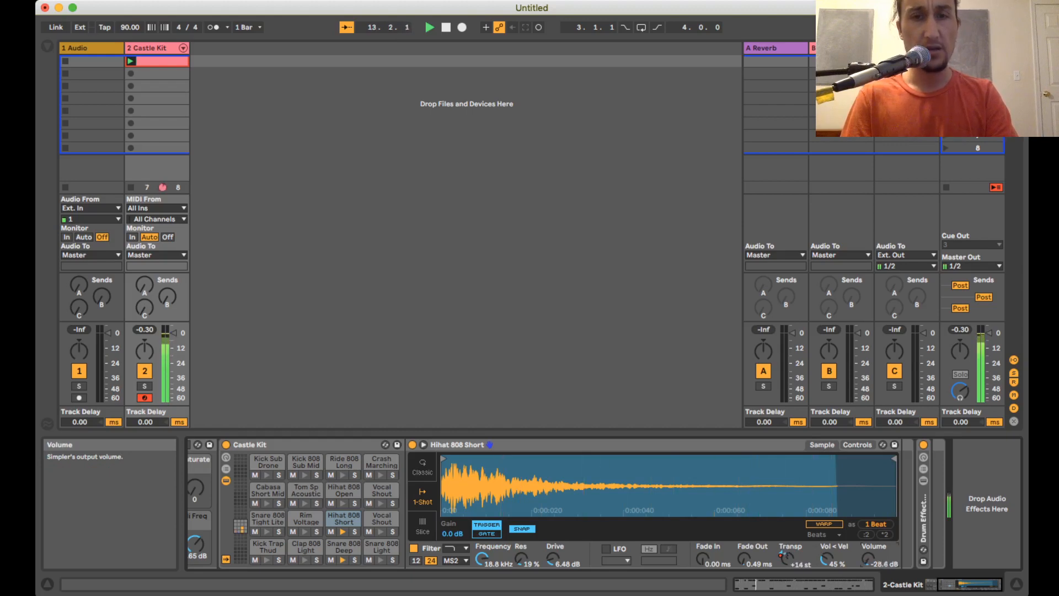
Stop playback and search the browser's audio effects for "reverb".
{"action": "key", "text": "space"}
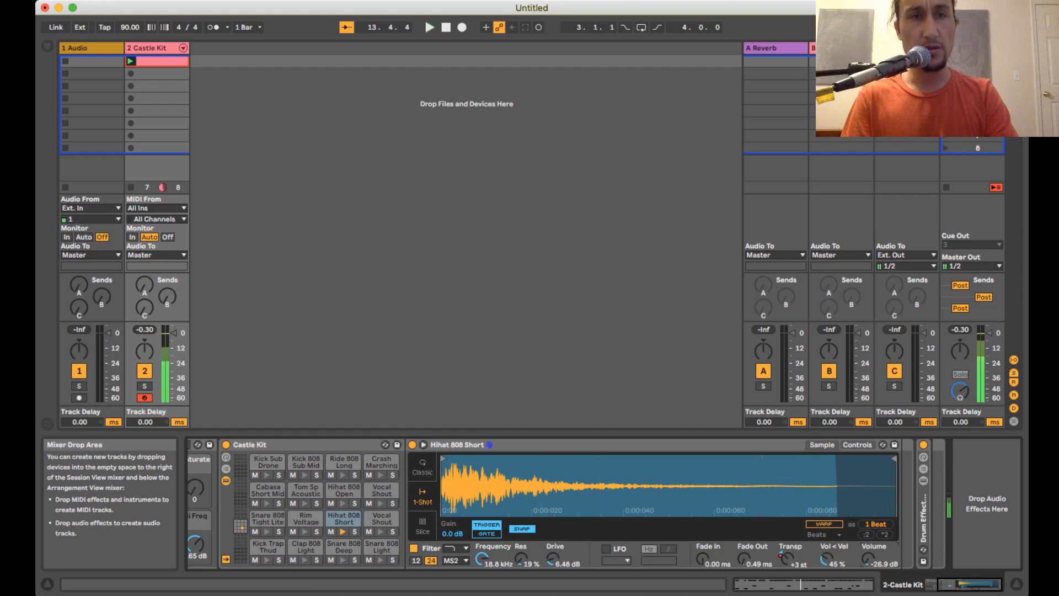
{"action": "left_click", "coordinate": [48, 47]}
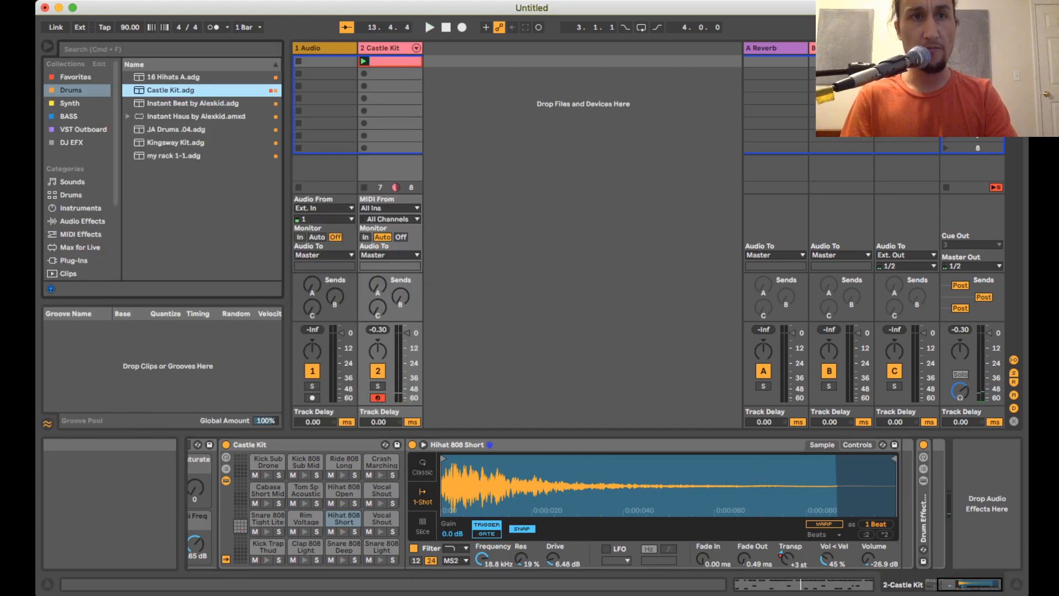
{"action": "key", "text": "super+f"}
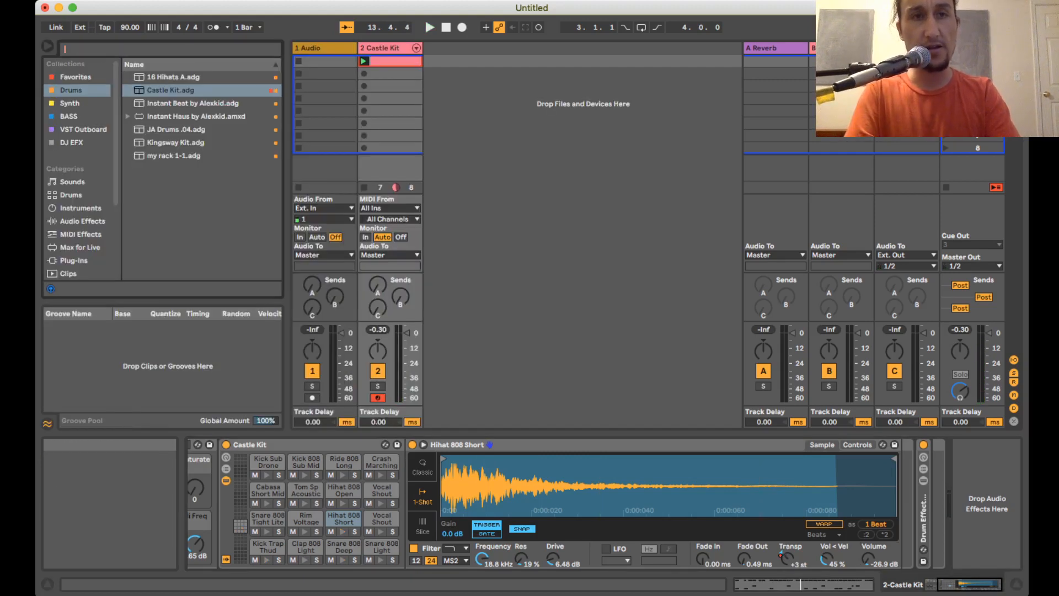
{"action": "type", "text": "reverb"}
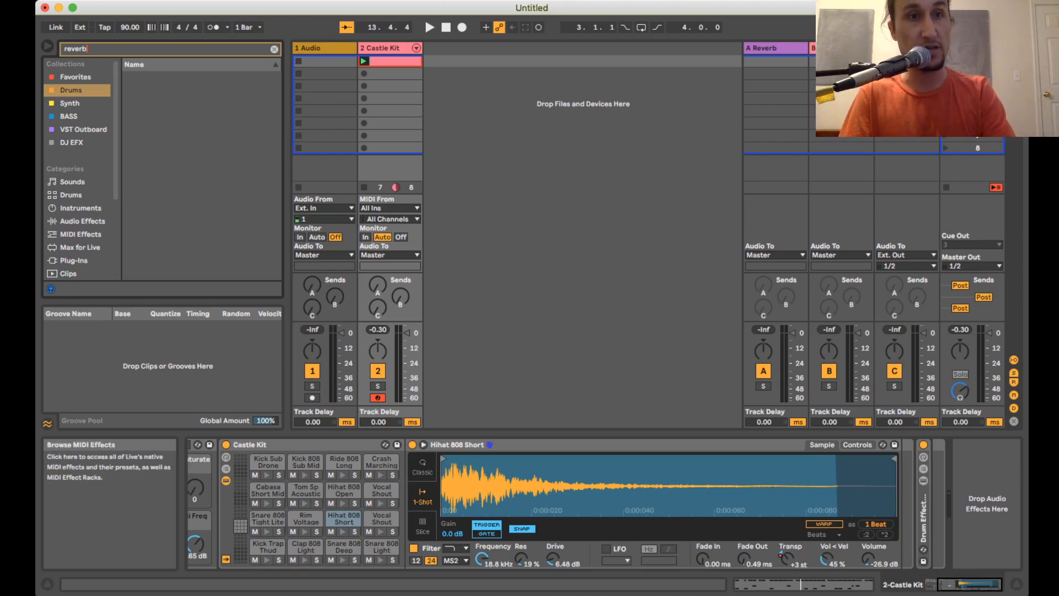
{"action": "left_click", "coordinate": [82, 221]}
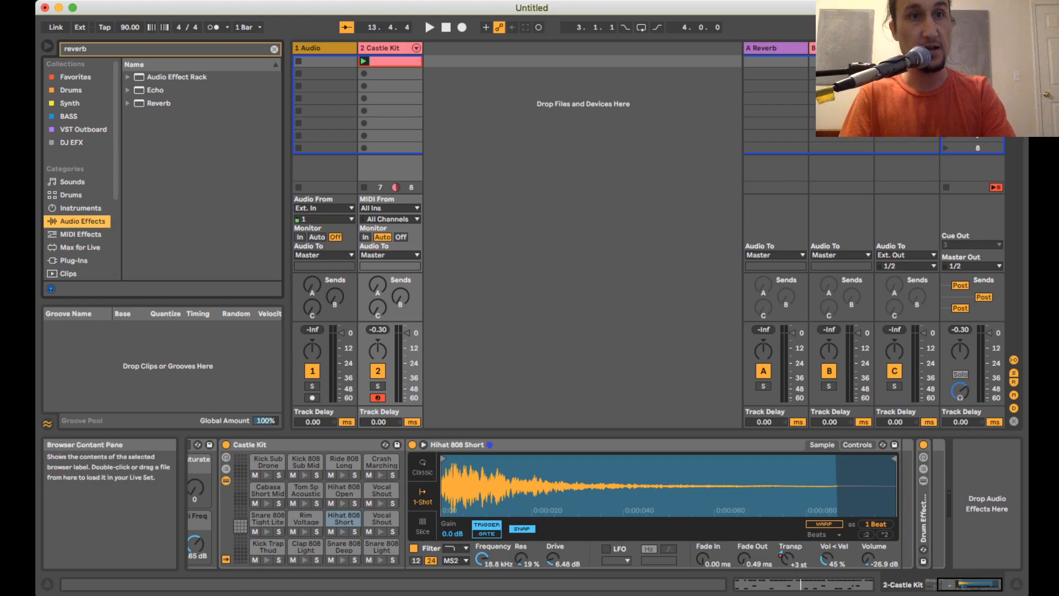
Look through the Reverb effect's Hall and Room presets and load the Office room preset onto the Hihat 808 Short.
{"action": "left_click", "coordinate": [128, 103]}
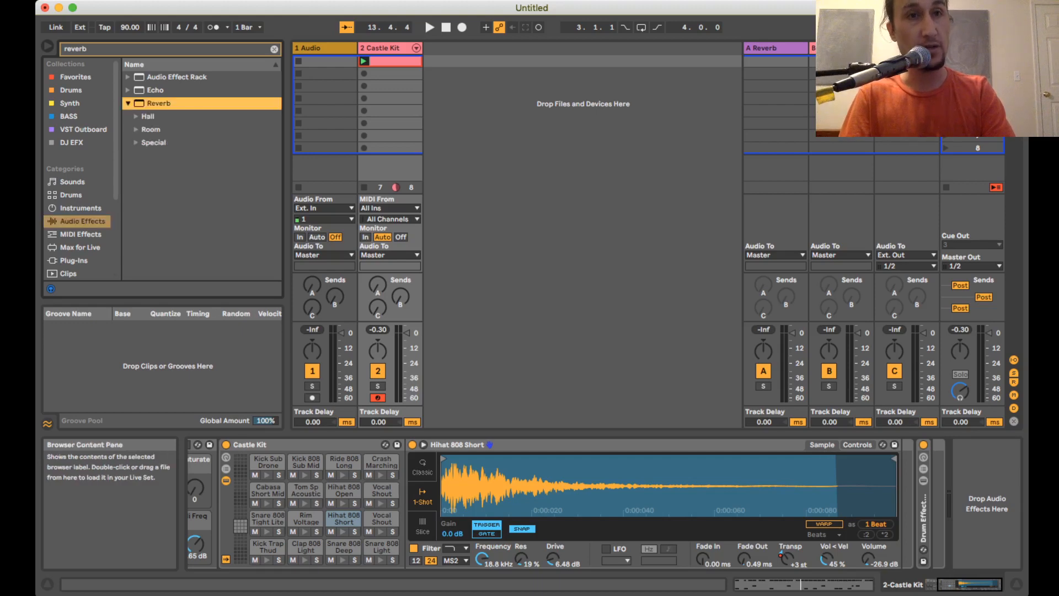
{"action": "left_click", "coordinate": [135, 116]}
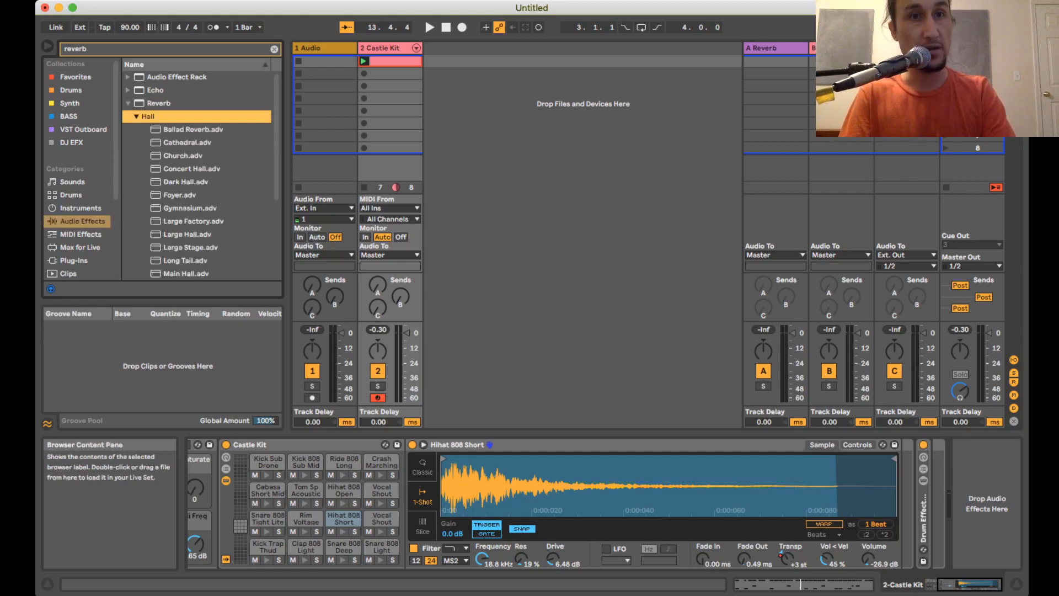
{"action": "scroll", "coordinate": [199, 174], "scroll_direction": "down", "scroll_amount": 4}
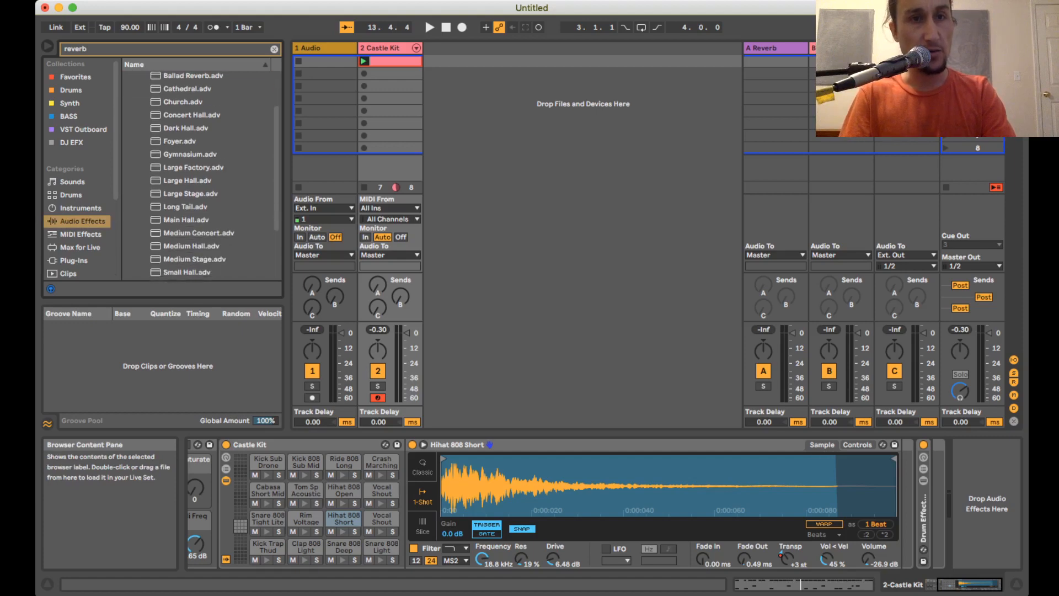
{"action": "scroll", "coordinate": [199, 174], "scroll_direction": "down", "scroll_amount": 2}
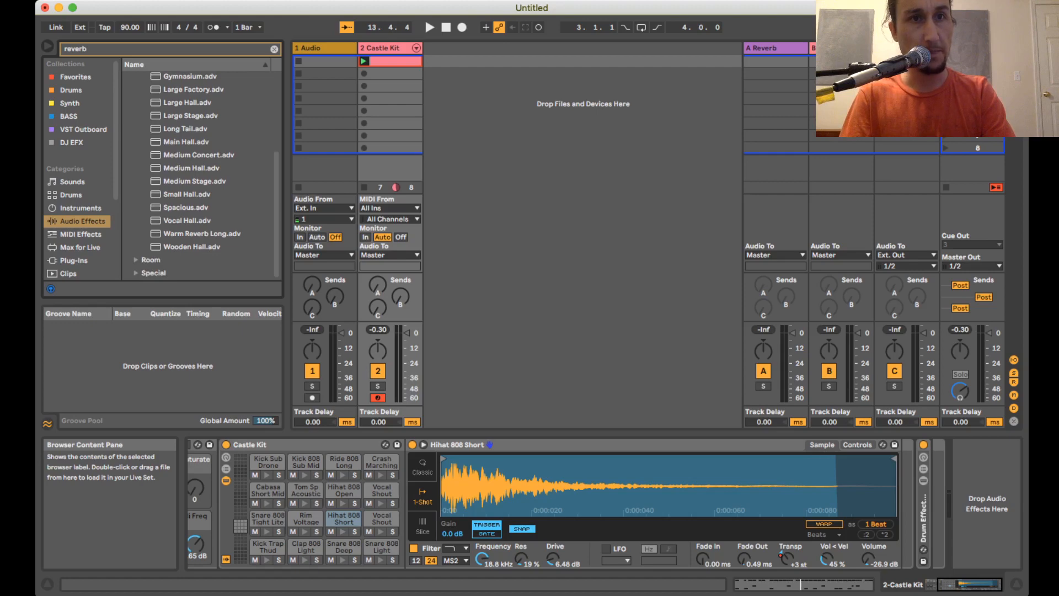
{"action": "scroll", "coordinate": [199, 175], "scroll_direction": "up", "scroll_amount": 6}
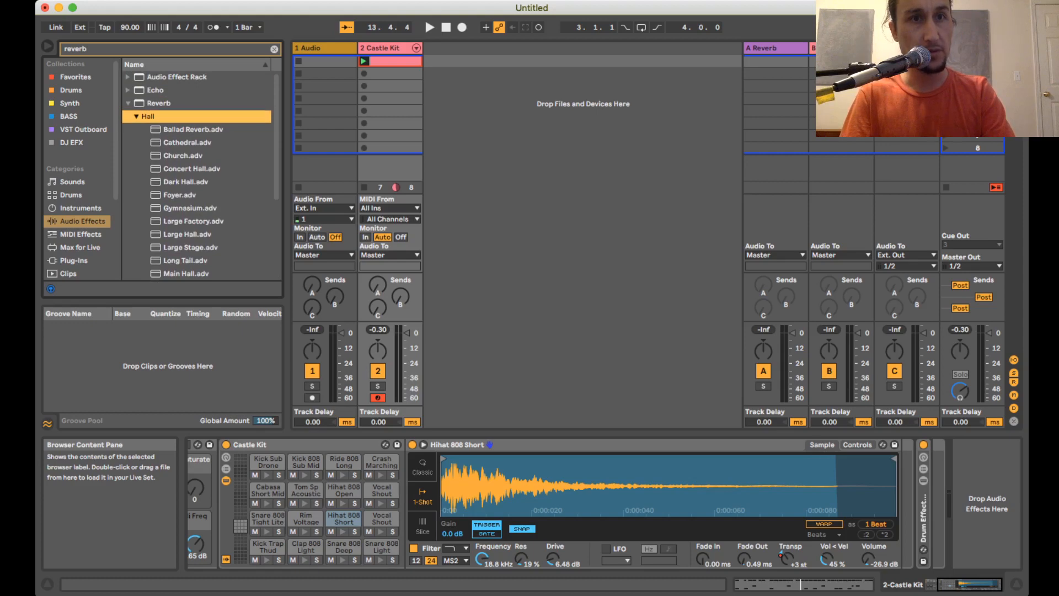
{"action": "scroll", "coordinate": [199, 175], "scroll_direction": "down", "scroll_amount": 5}
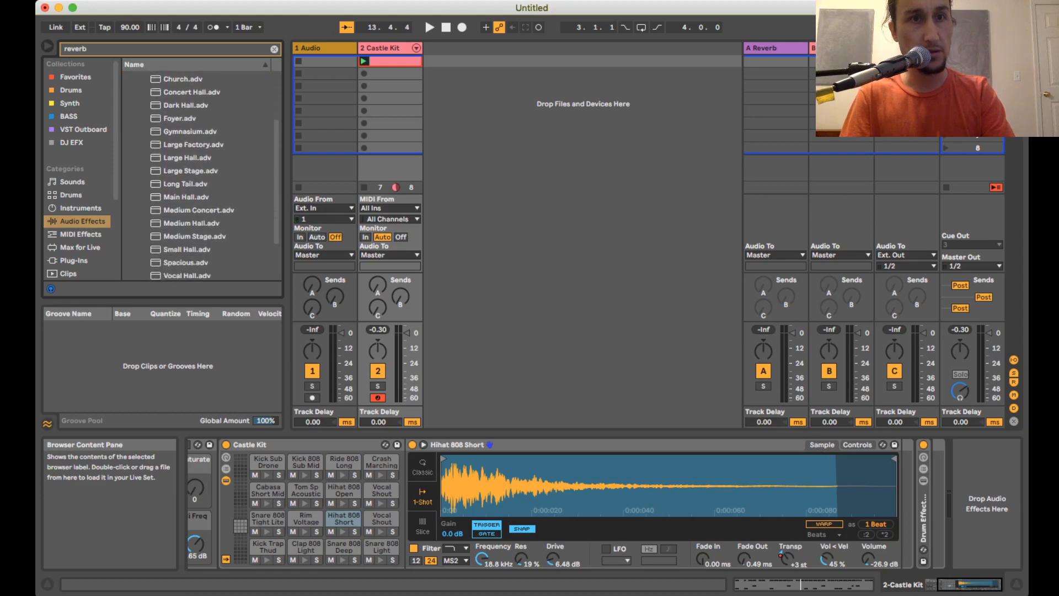
{"action": "scroll", "coordinate": [199, 175], "scroll_direction": "down", "scroll_amount": 4}
{"action": "left_click", "coordinate": [136, 260]}
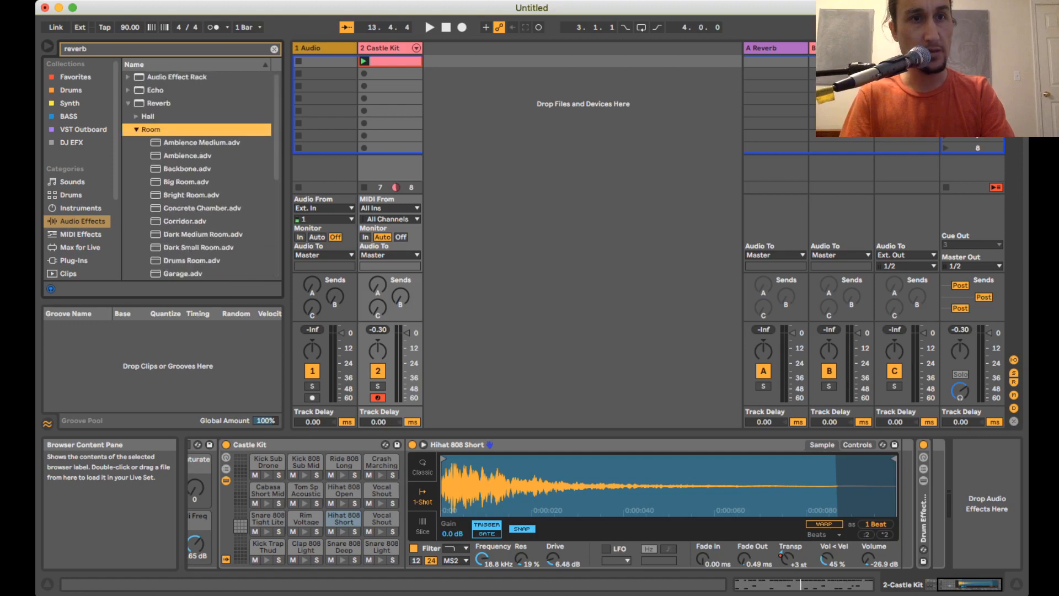
{"action": "scroll", "coordinate": [199, 175], "scroll_direction": "down", "scroll_amount": 5}
{"action": "scroll", "coordinate": [199, 174], "scroll_direction": "down", "scroll_amount": 3}
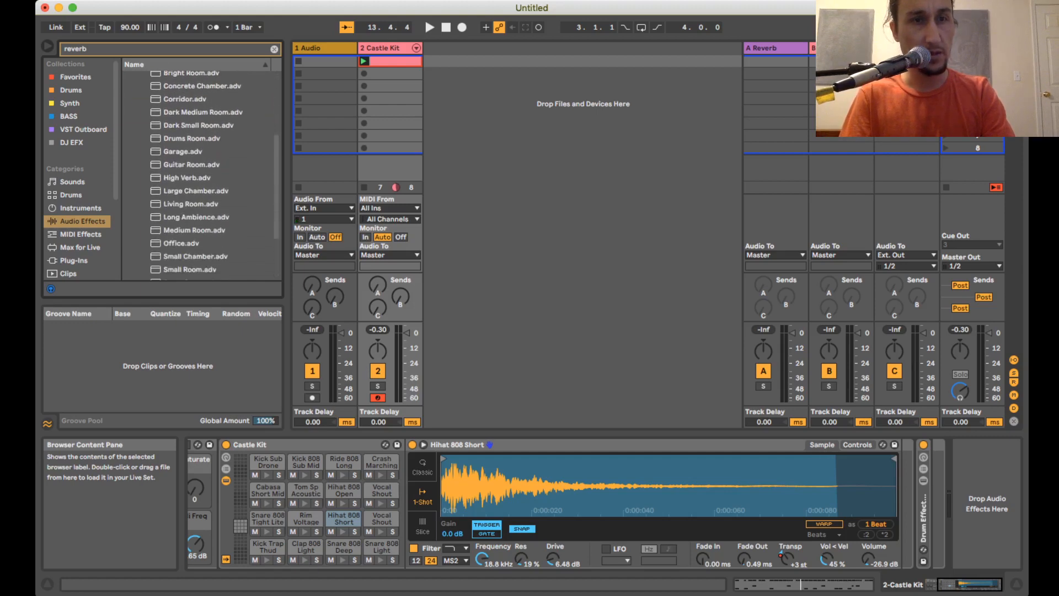
{"action": "left_click", "coordinate": [181, 243]}
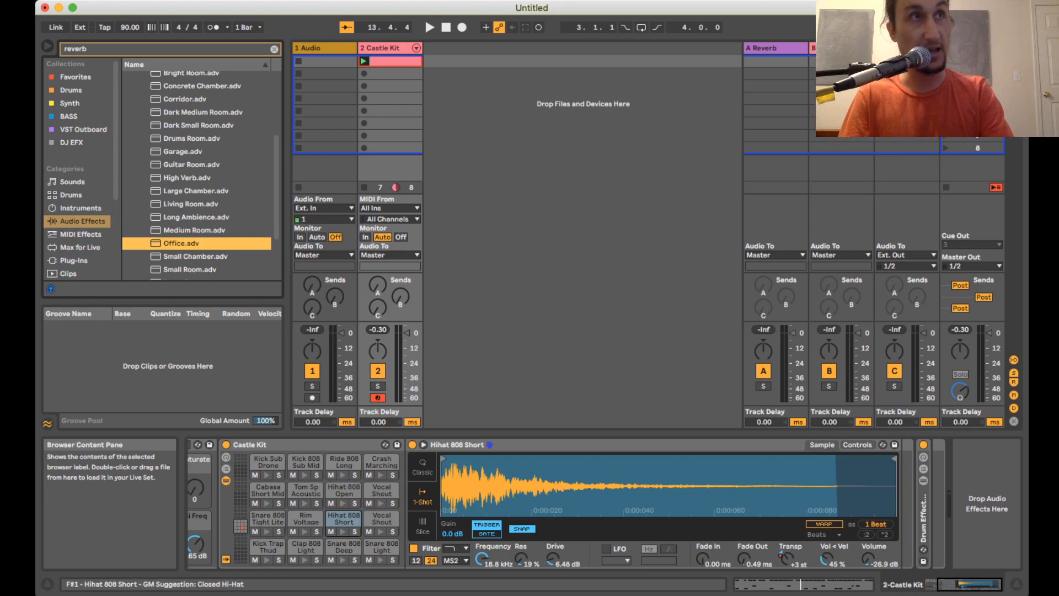
{"action": "key", "text": "Return"}
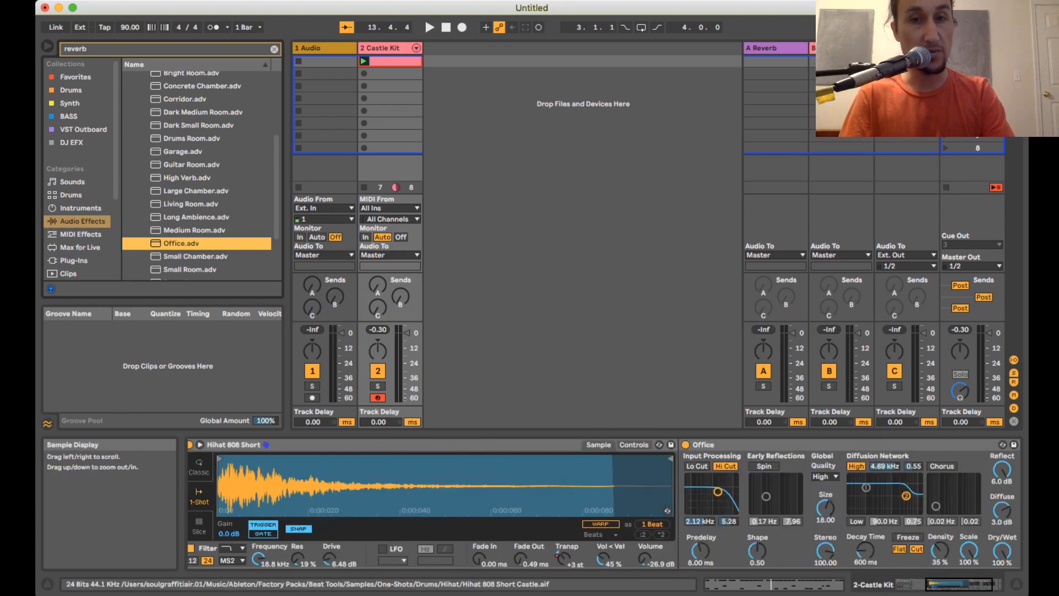
Try the Office reverb on the whole Castle Kit track after its drum rack, and move it back into the Hihat 808 Short chain.
{"action": "scroll", "coordinate": [651, 492], "scroll_direction": "right", "scroll_amount": 4}
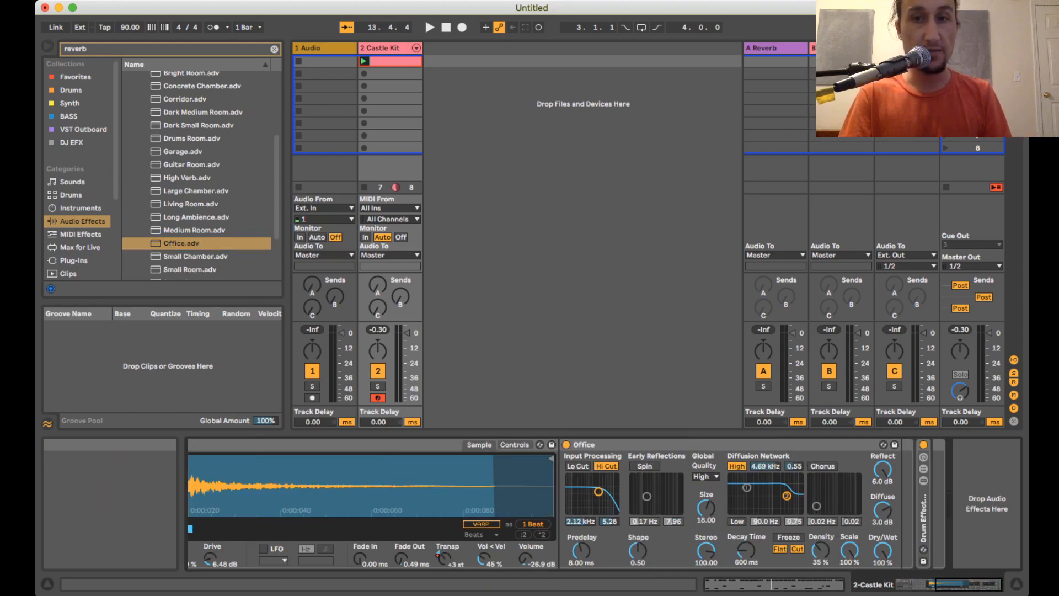
{"action": "left_click", "coordinate": [600, 444]}
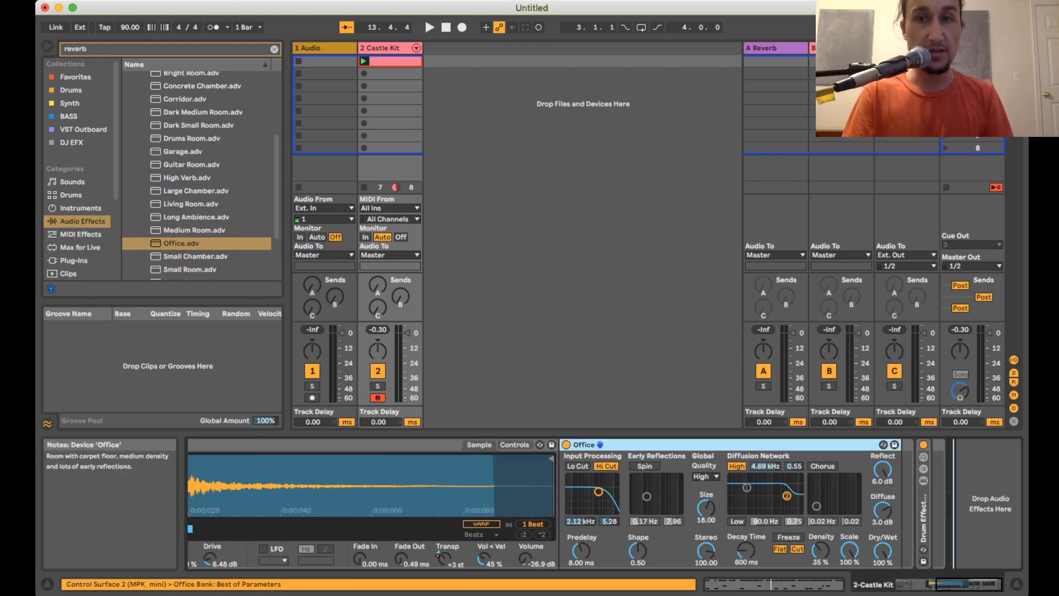
{"action": "scroll", "coordinate": [761, 502], "scroll_direction": "left", "scroll_amount": 2}
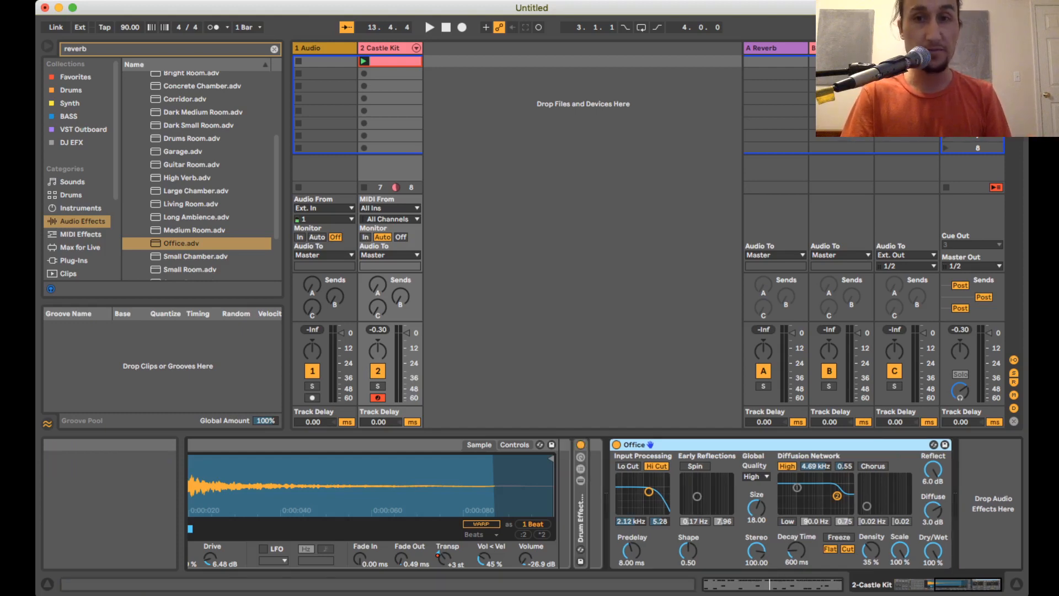
{"action": "key", "text": "space"}
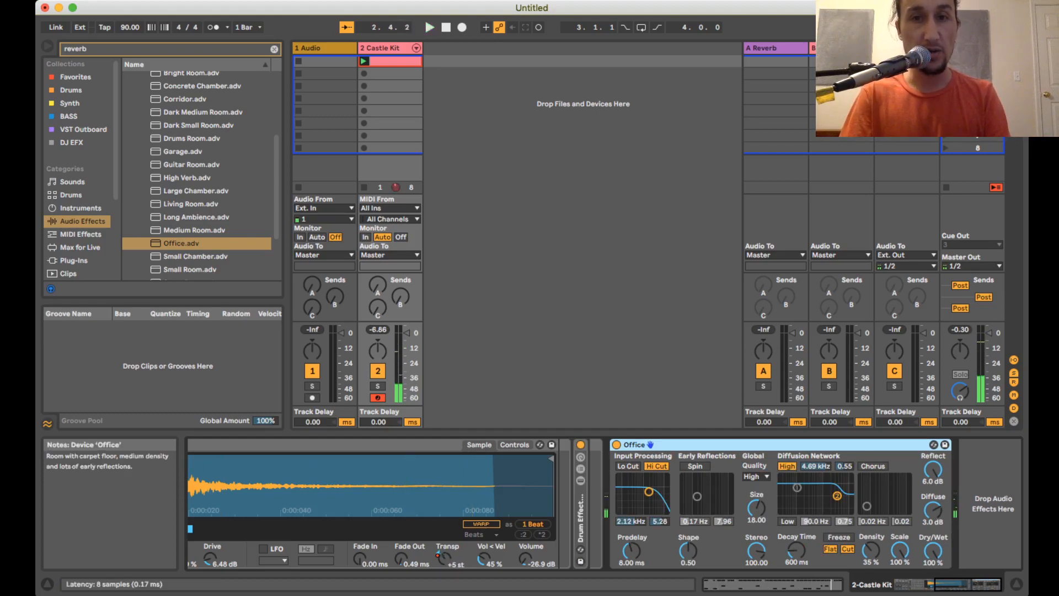
{"action": "left_click_drag", "start_coordinate": [634, 445], "coordinate": [562, 446]}
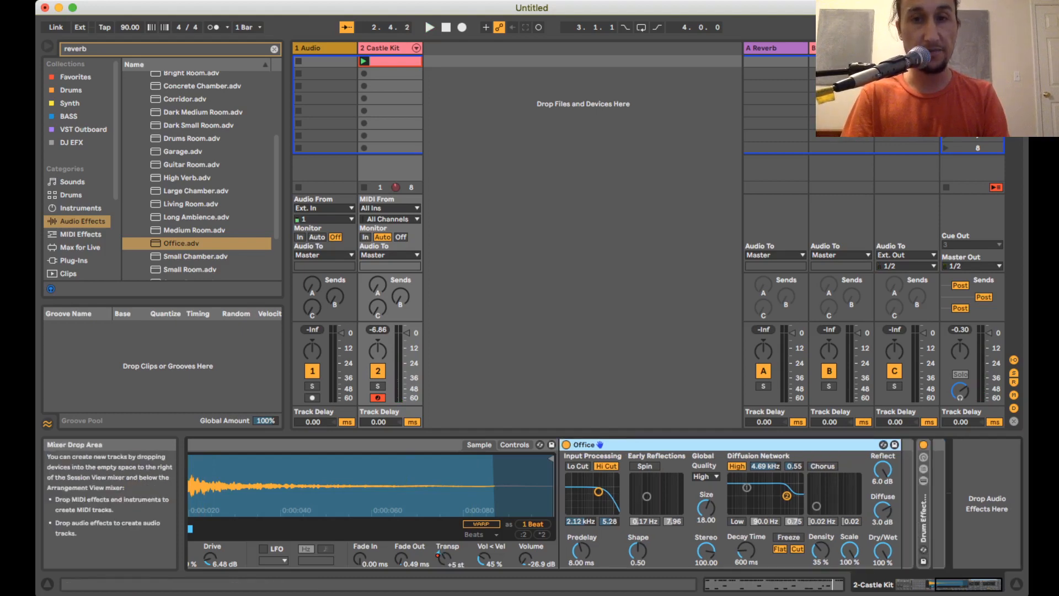
While the loop plays, set the Office reverb's Dry/Wet to 41% and its Decay Time to 1.53 s.
{"action": "key", "text": "space"}
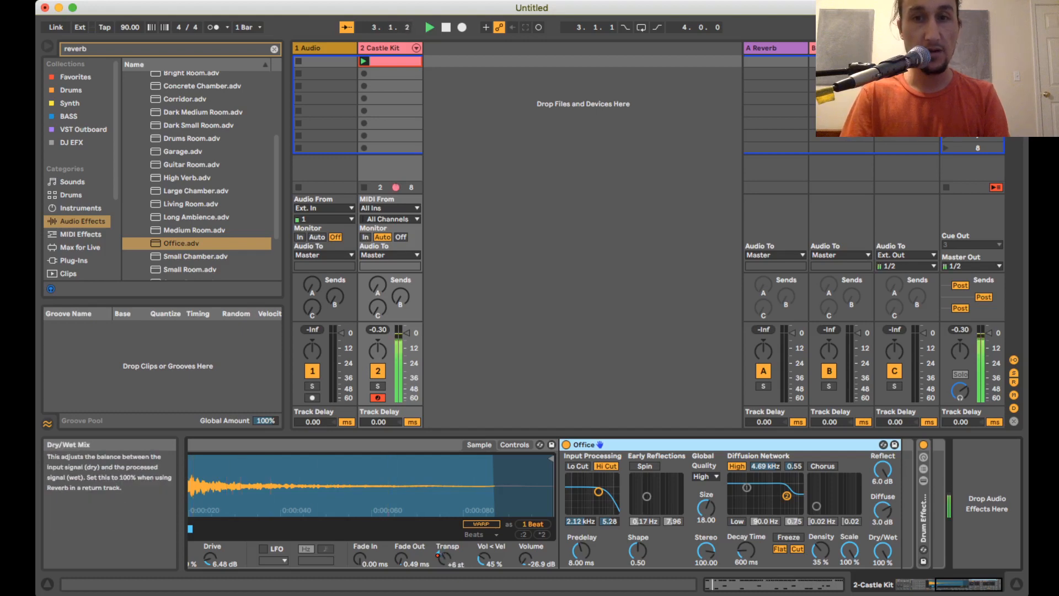
{"action": "left_click_drag", "start_coordinate": [883, 550], "coordinate": [883, 593]}
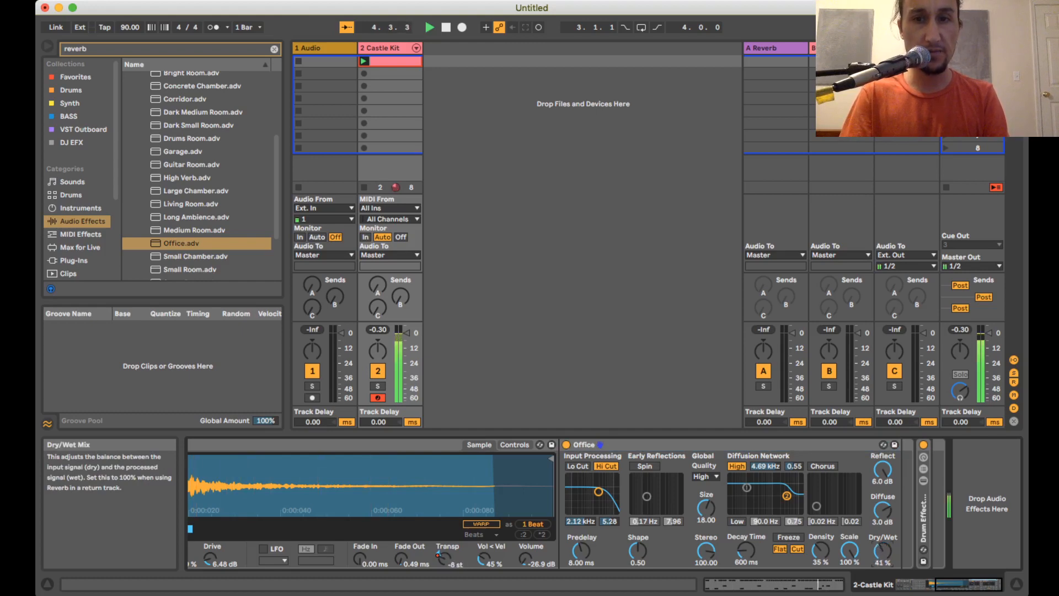
{"action": "left_click_drag", "start_coordinate": [746, 550], "coordinate": [746, 535]}
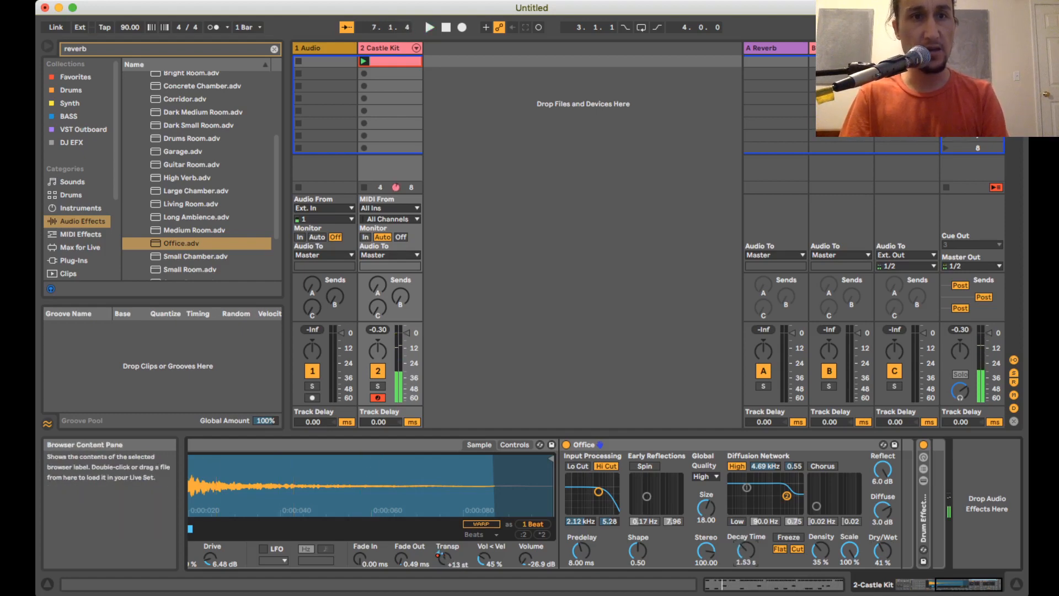
Audition the Snare 808 Deep pad and add the Drums Room reverb preset to it.
{"action": "left_click", "coordinate": [196, 257]}
{"action": "left_click", "coordinate": [196, 217]}
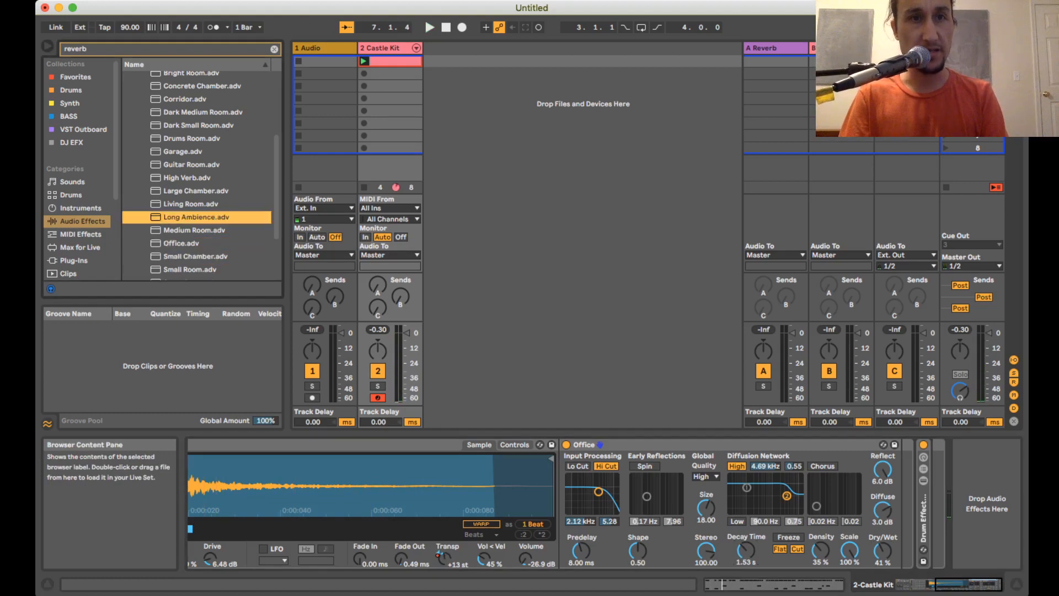
{"action": "left_click", "coordinate": [191, 139]}
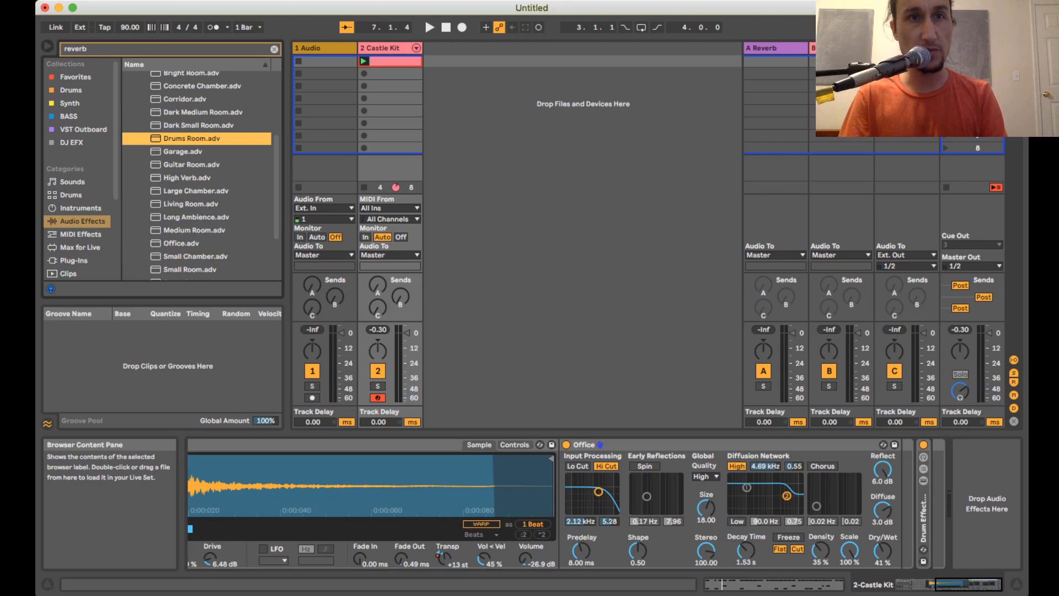
{"action": "left_click", "coordinate": [486, 485]}
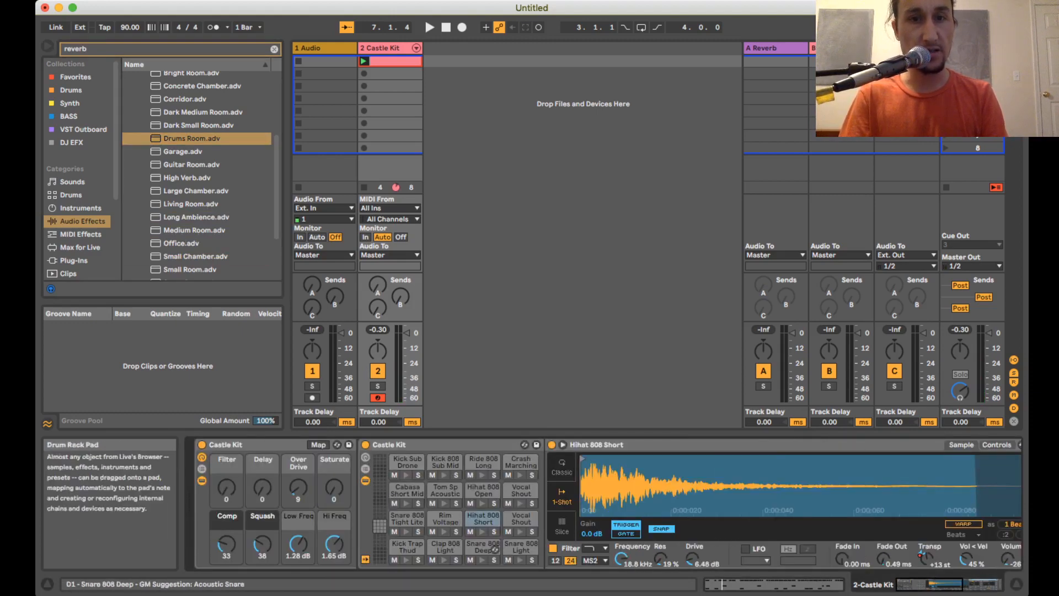
{"action": "left_click", "coordinate": [480, 546]}
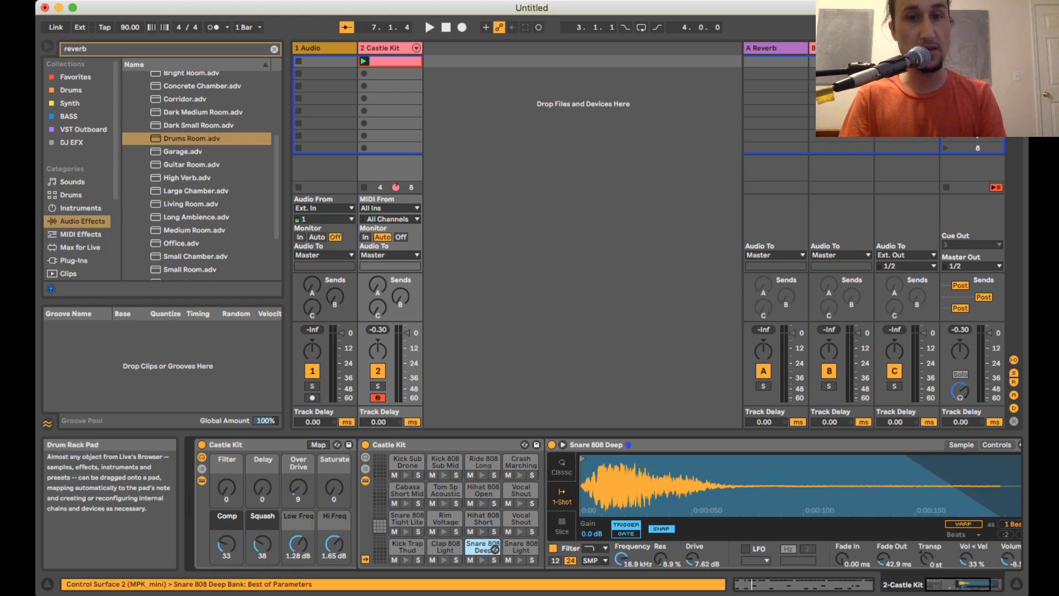
{"action": "left_click", "coordinate": [482, 560]}
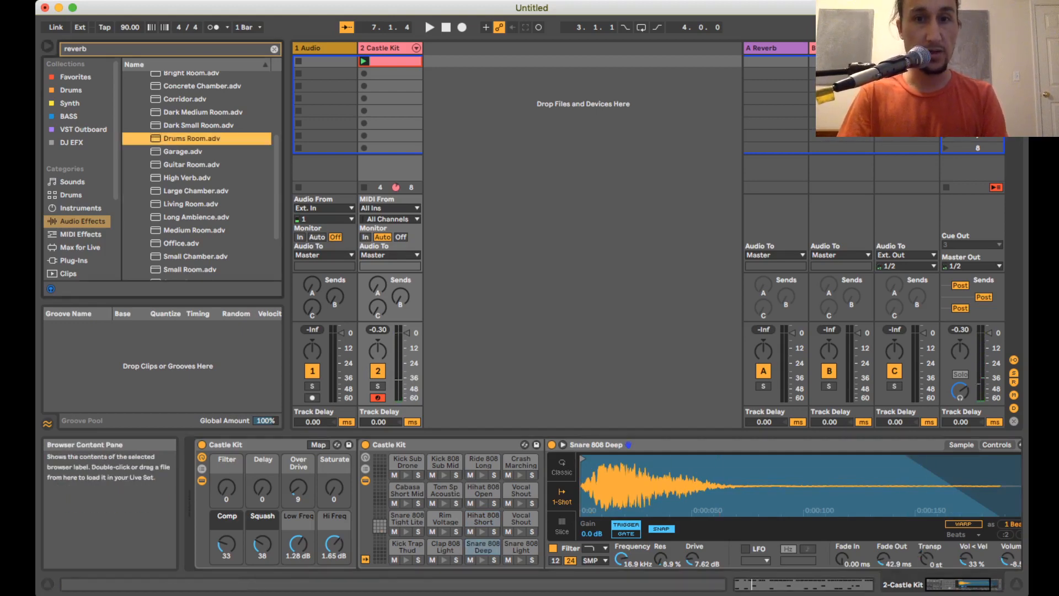
{"action": "left_click", "coordinate": [199, 139]}
{"action": "left_click_drag", "start_coordinate": [198, 138], "coordinate": [483, 546]}
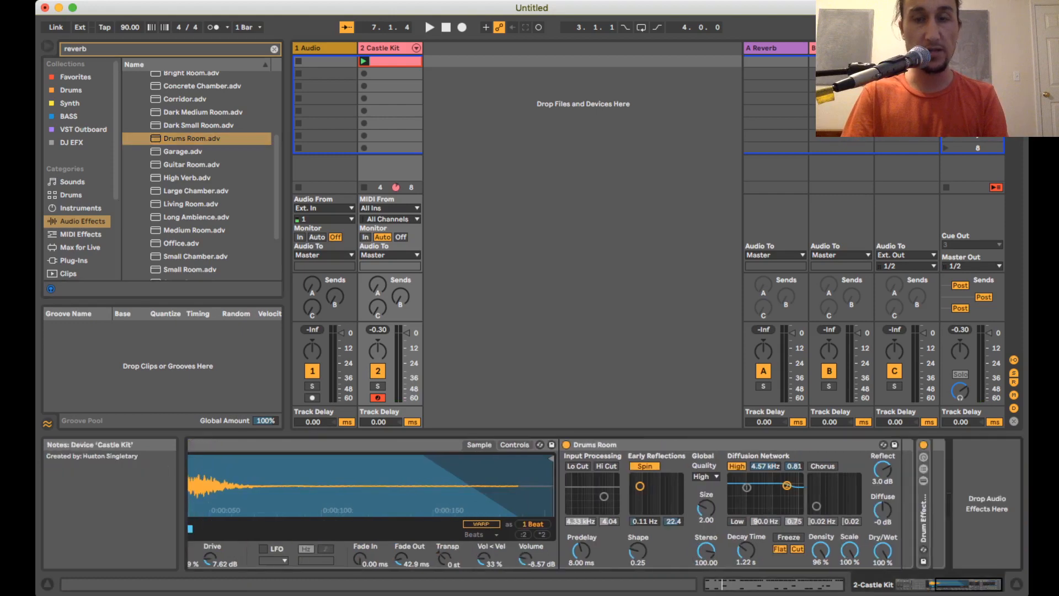
While the loop plays, set the Drums Room reverb's Dry/Wet to 17% and its Decay Time to 1.07 s.
{"action": "key", "text": "space"}
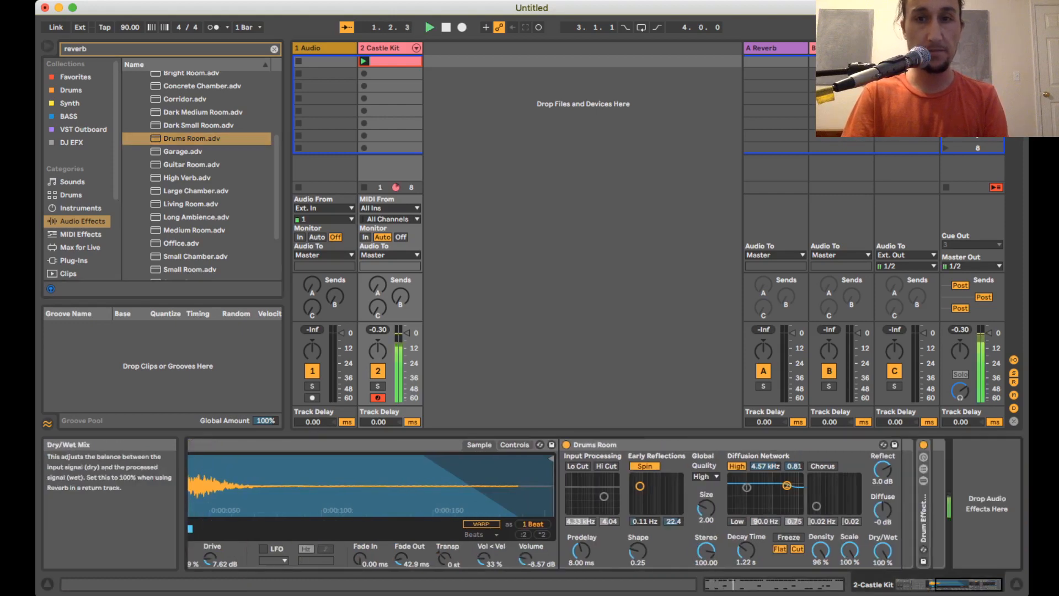
{"action": "left_click_drag", "start_coordinate": [882, 550], "coordinate": [883, 594]}
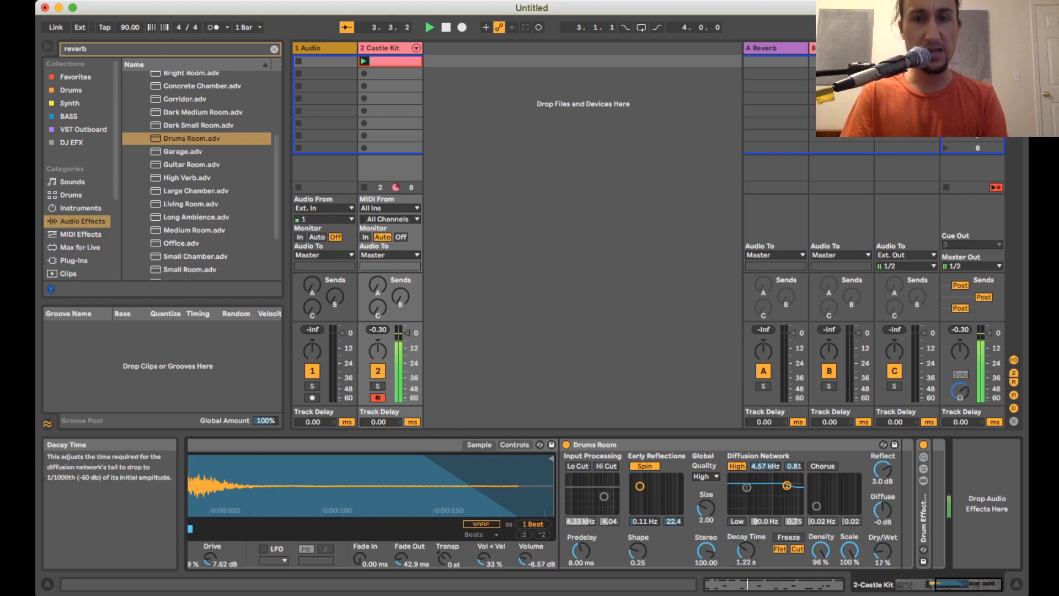
{"action": "left_click_drag", "start_coordinate": [746, 550], "coordinate": [746, 558]}
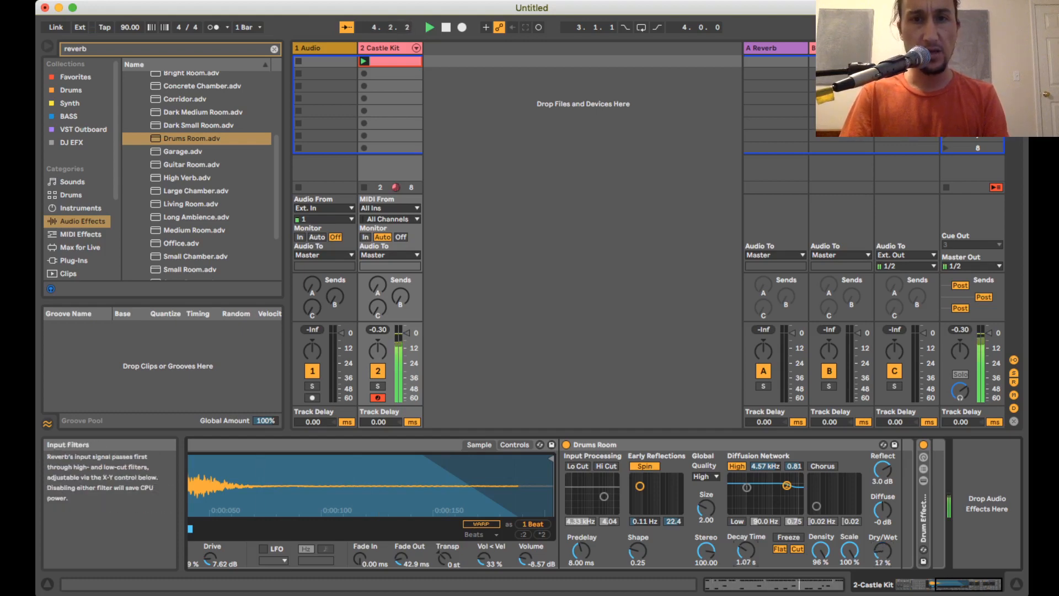
Enable the Drums Room reverb's Hi Cut and Lo Cut at 1.24 kHz with bandwidth 3.86, and raise Reflect to 6.0 dB.
{"action": "left_click", "coordinate": [606, 466]}
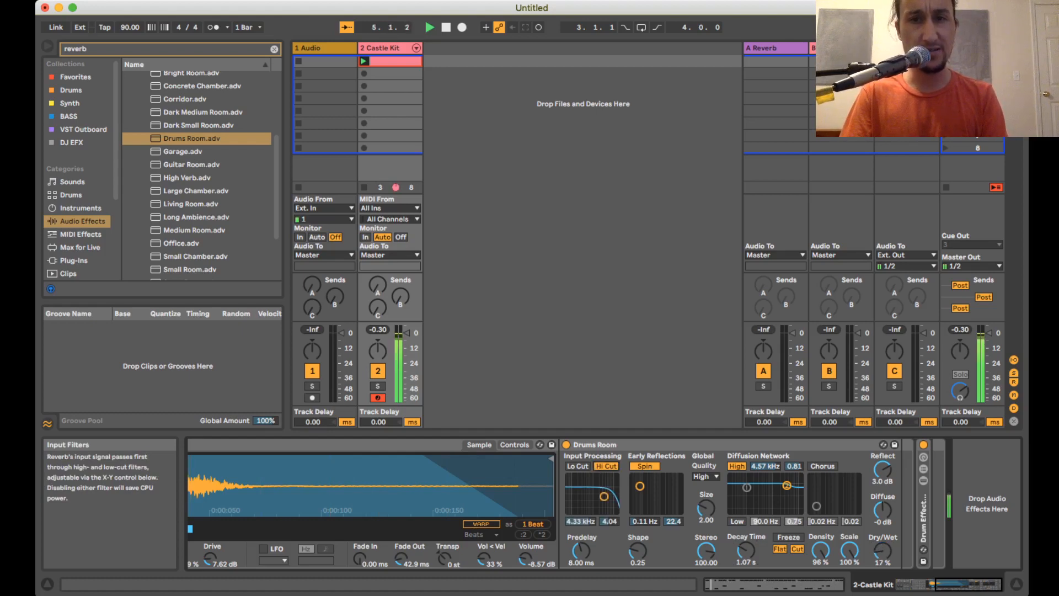
{"action": "left_click", "coordinate": [577, 466]}
{"action": "mouse_move", "coordinate": [604, 496]}
{"action": "left_mouse_down"}
{"action": "mouse_move", "coordinate": [592, 501]}
{"action": "mouse_move", "coordinate": [614, 490]}
{"action": "mouse_move", "coordinate": [580, 490]}
{"action": "mouse_move", "coordinate": [594, 497]}
{"action": "left_mouse_up"}
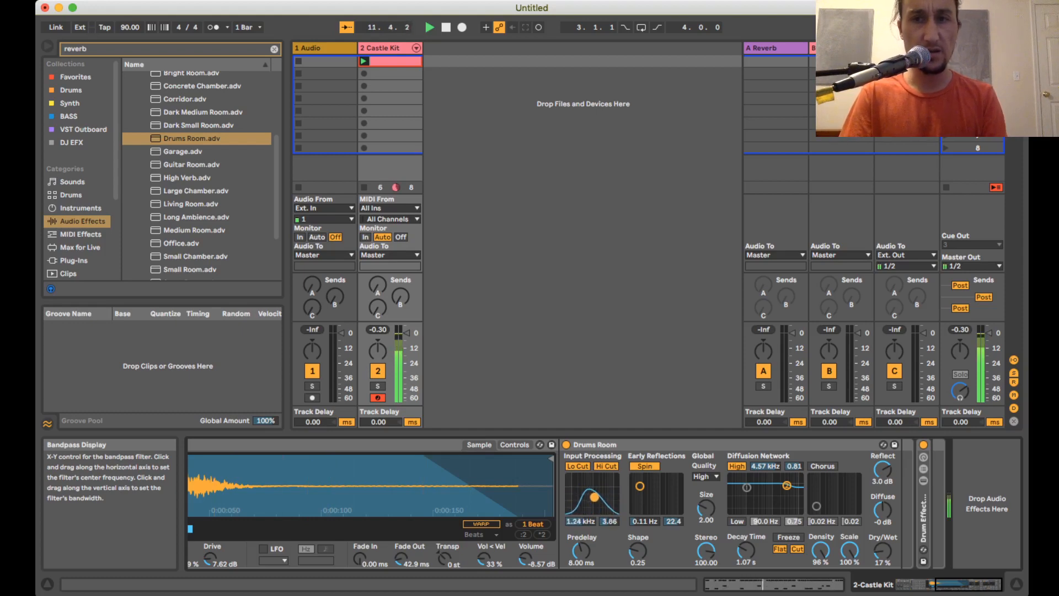
{"action": "left_click_drag", "start_coordinate": [883, 469], "coordinate": [883, 462]}
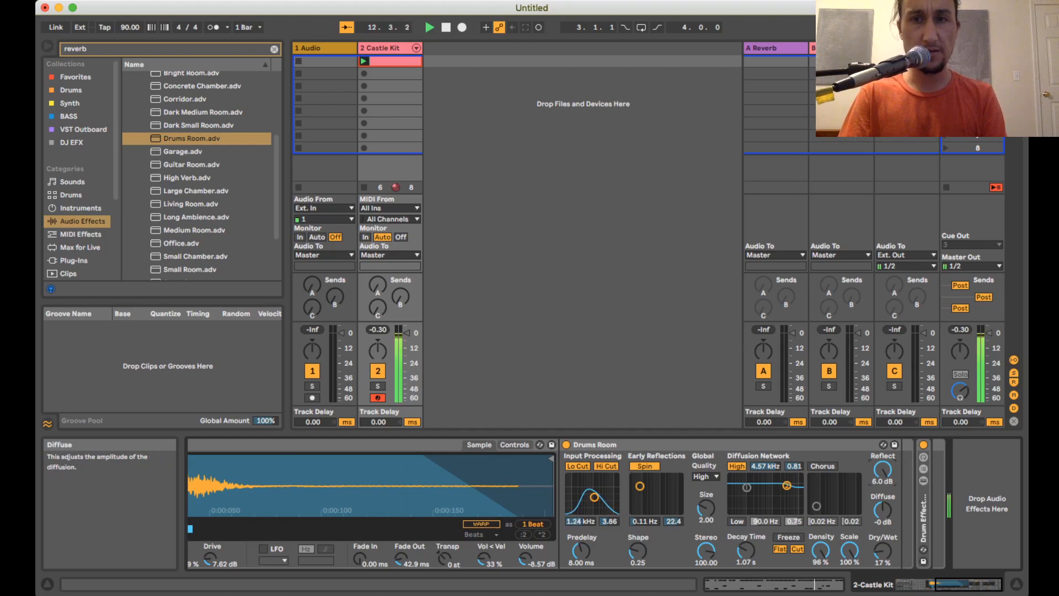
Set the Drums Room reverb's Reflect to -2.9 dB, Diffuse to -1.8 dB, Decay Time to 1.34 s and input bandwidth to 3.69.
{"action": "left_click_drag", "start_coordinate": [883, 510], "coordinate": [882, 476]}
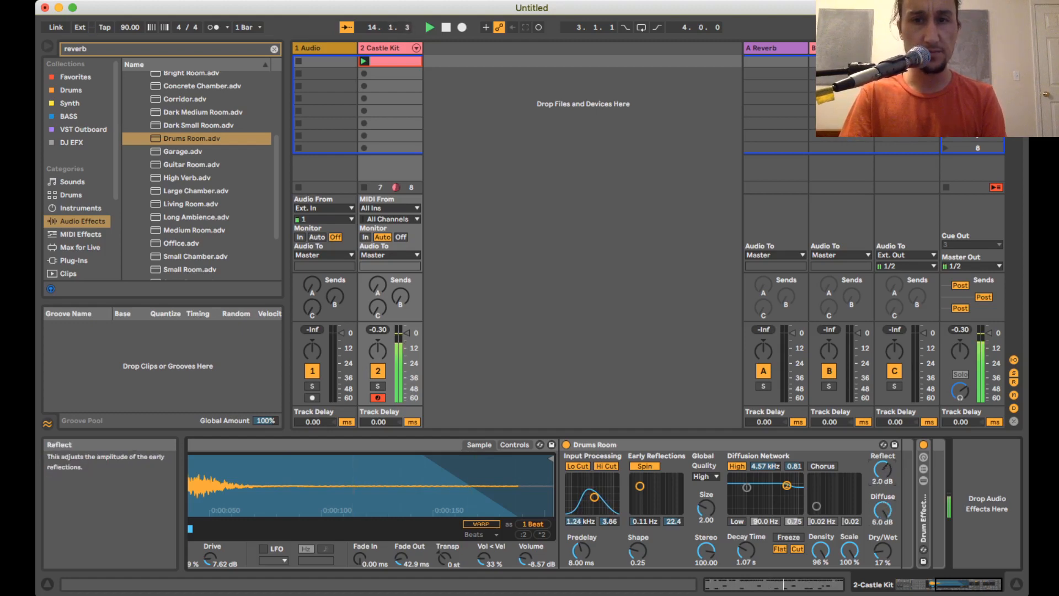
{"action": "left_click_drag", "start_coordinate": [746, 550], "coordinate": [746, 549]}
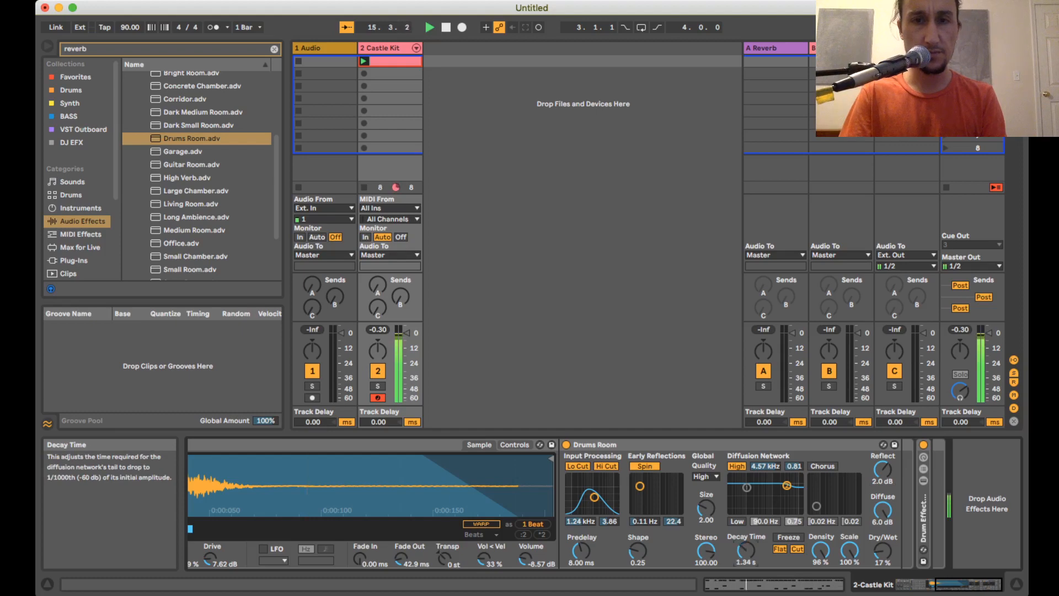
{"action": "mouse_move", "coordinate": [594, 497]}
{"action": "left_mouse_down"}
{"action": "mouse_move", "coordinate": [606, 495]}
{"action": "mouse_move", "coordinate": [594, 497]}
{"action": "left_mouse_up"}
{"action": "left_click_drag", "start_coordinate": [883, 469], "coordinate": [883, 546]}
{"action": "left_click_drag", "start_coordinate": [882, 510], "coordinate": [883, 505]}
{"action": "mouse_move", "coordinate": [883, 469]}
{"action": "left_mouse_down"}
{"action": "mouse_move", "coordinate": [882, 449]}
{"action": "mouse_move", "coordinate": [883, 466]}
{"action": "left_mouse_up"}
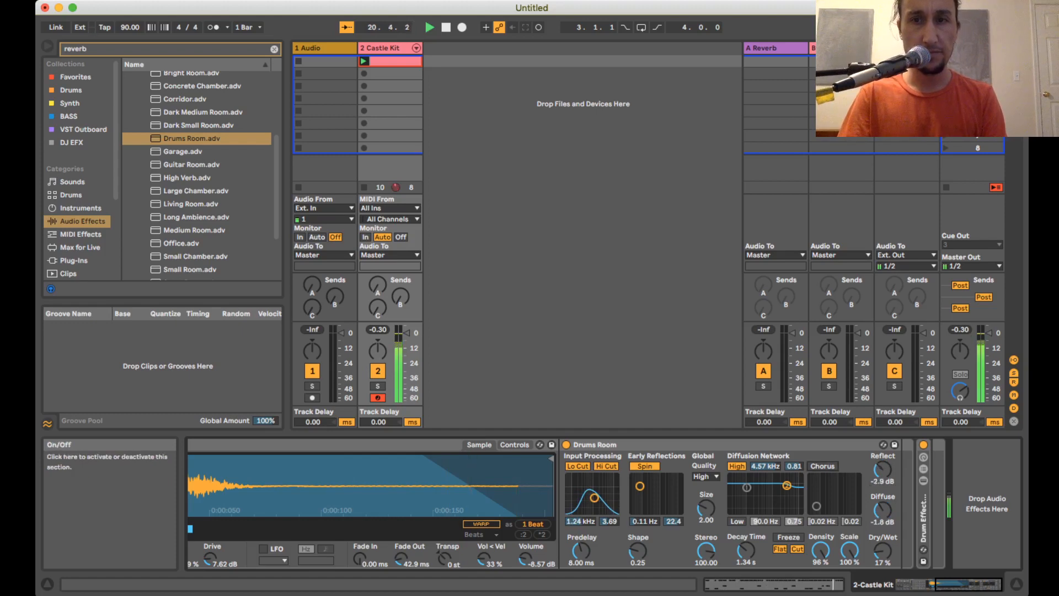
Enable the Drums Room reverb's Chorus at 0.42 Hz with amount 0.26, and briefly test Freeze during playback.
{"action": "left_click", "coordinate": [823, 467]}
{"action": "left_click_drag", "start_coordinate": [816, 506], "coordinate": [836, 492]}
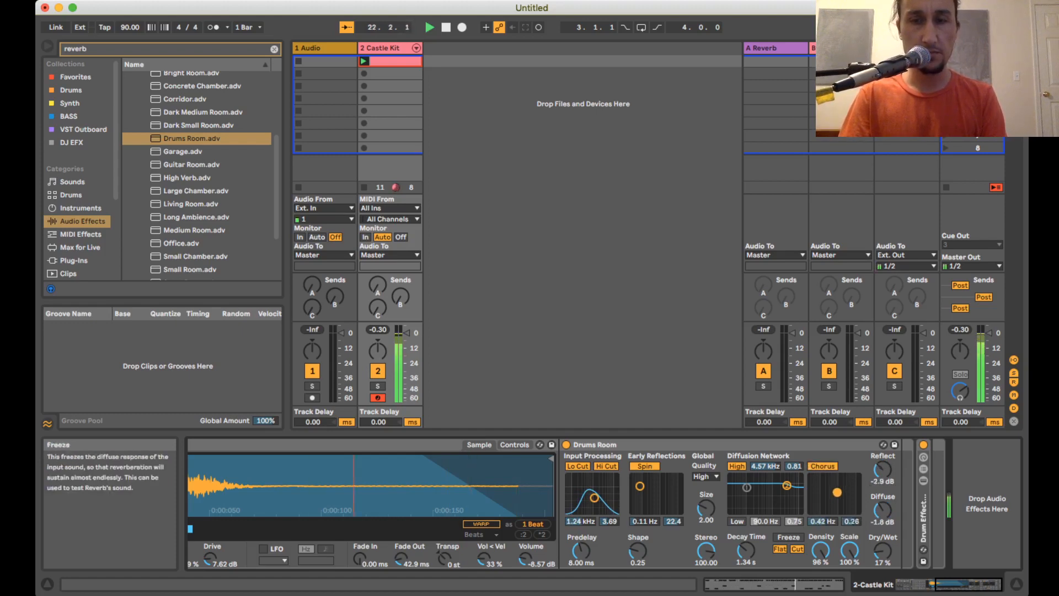
{"action": "left_click", "coordinate": [788, 536]}
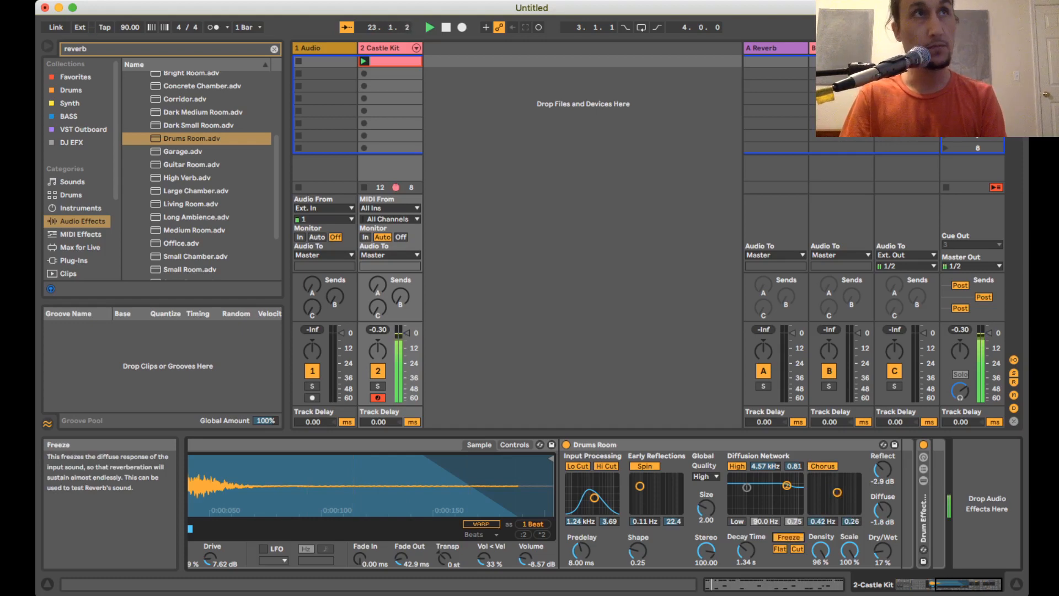
{"action": "left_click", "coordinate": [788, 536]}
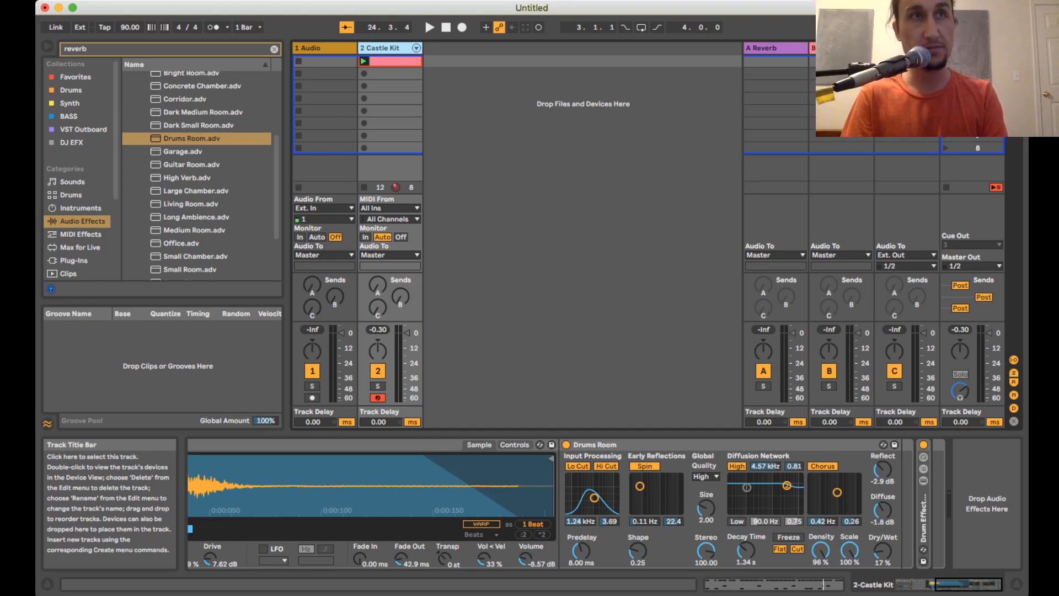
Insert a new MIDI track and load Hip-Hop Sub Bass.adg from the BASS collection onto it.
{"action": "key", "text": "super+shift+t"}
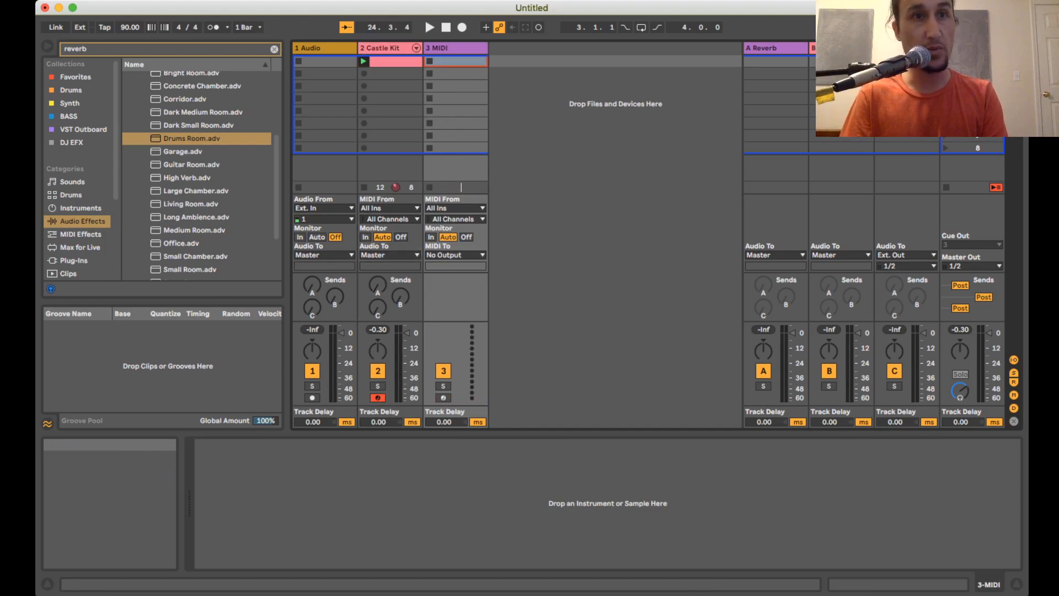
{"action": "left_click", "coordinate": [455, 48]}
{"action": "left_click", "coordinate": [69, 116]}
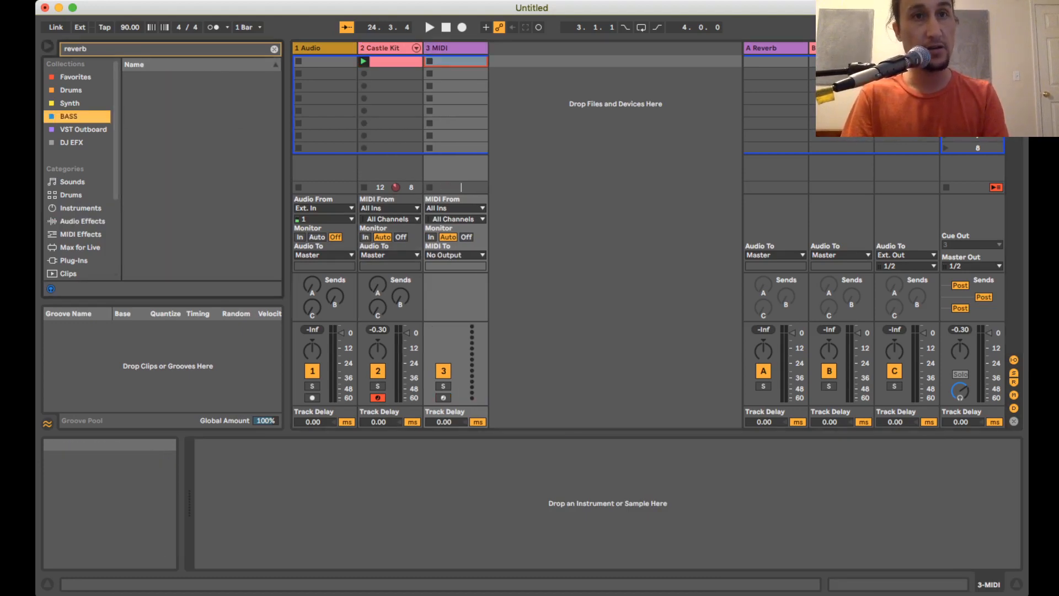
{"action": "left_click", "coordinate": [273, 49]}
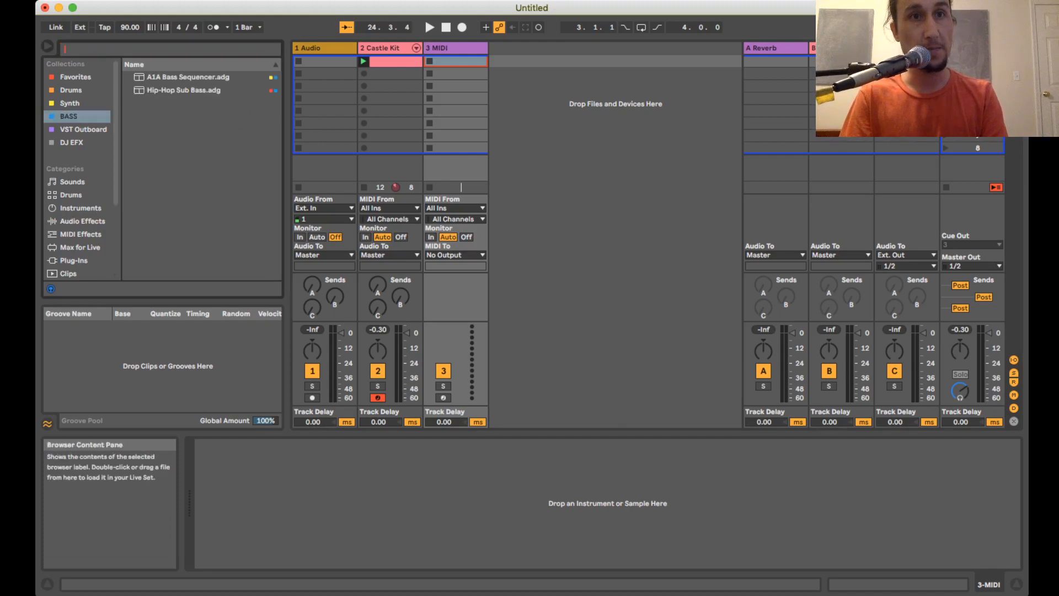
{"action": "left_click", "coordinate": [184, 90]}
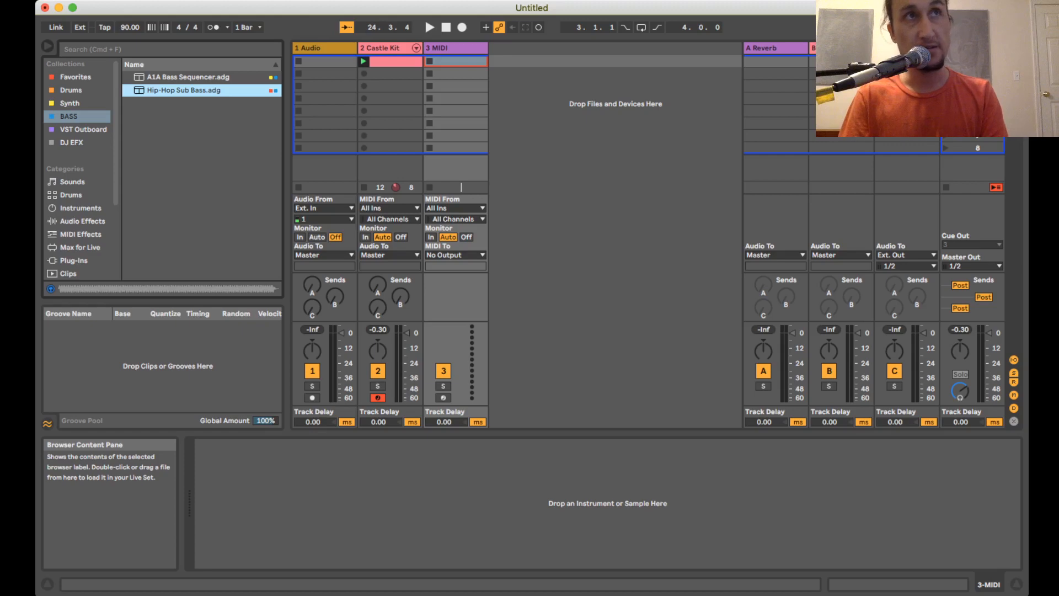
{"action": "left_click_drag", "start_coordinate": [184, 91], "coordinate": [455, 100]}
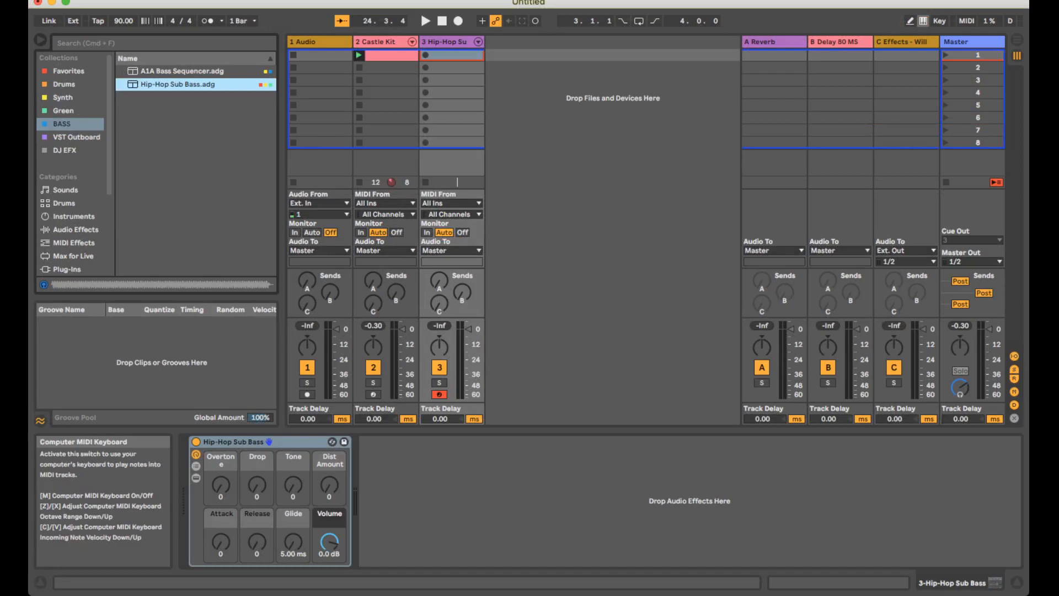
Audition the Hip-Hop Sub Bass with the computer MIDI keyboard in the C1 to D2 and C0 to D1 octave ranges.
{"action": "key", "text": "m"}
{"action": "key", "text": "m"}
{"action": "key", "text": "m"}
{"action": "key", "text": "a"}
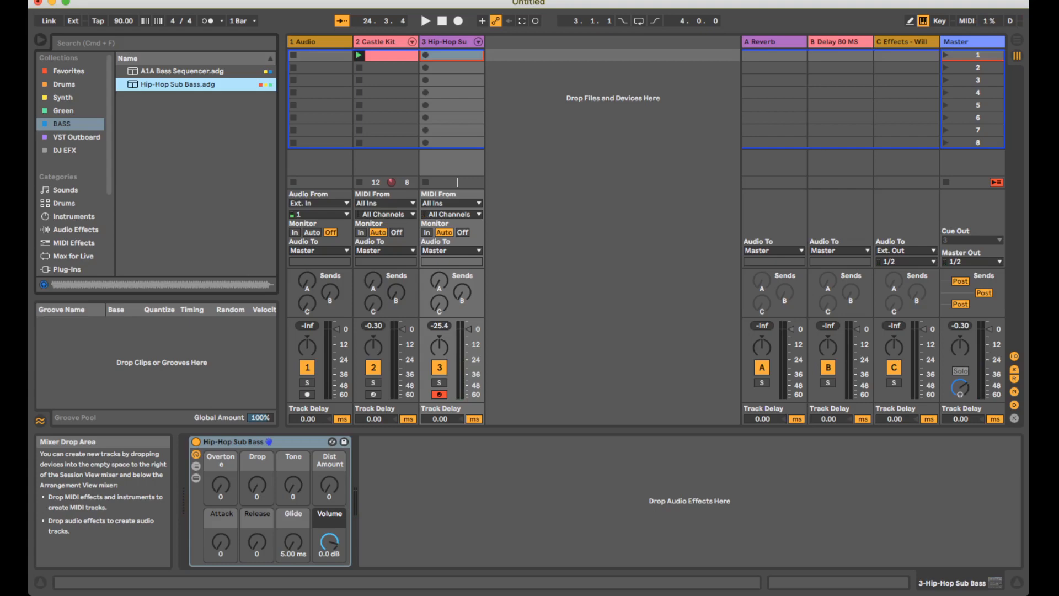
{"action": "key", "text": "z"}
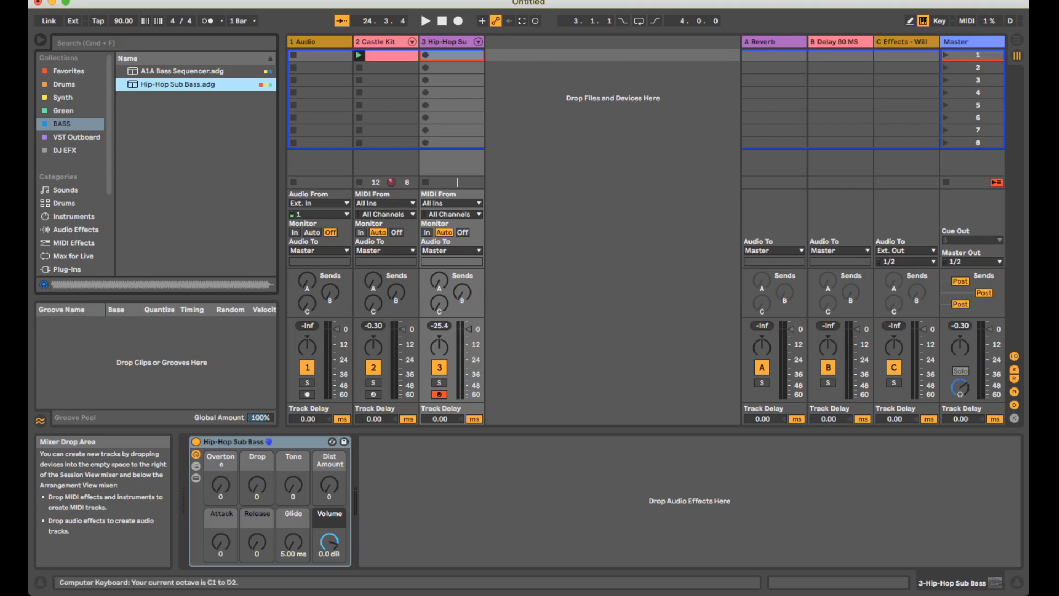
{"action": "key", "text": "a"}
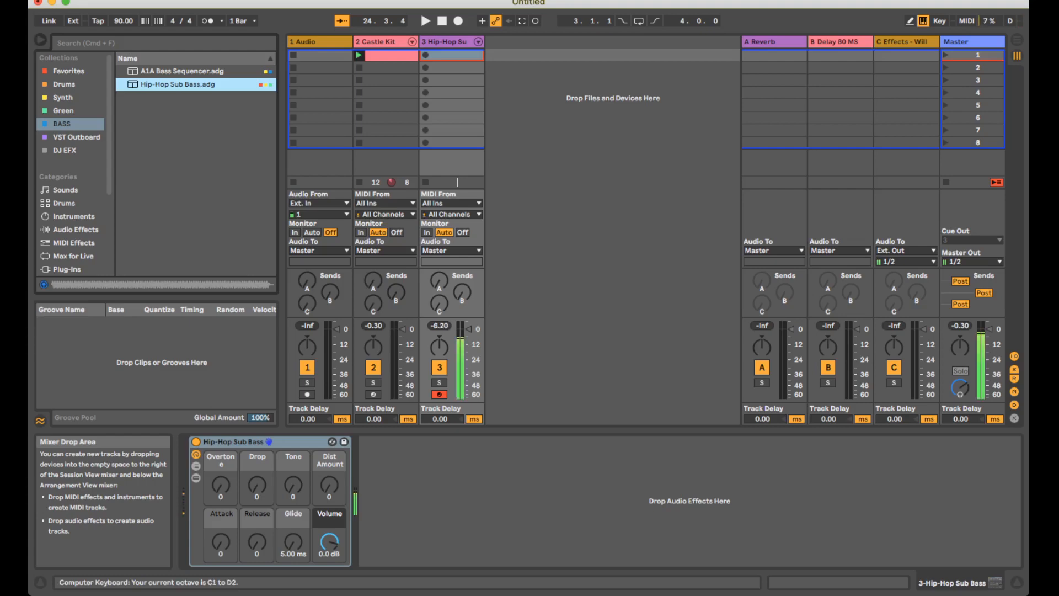
{"action": "key", "text": "z"}
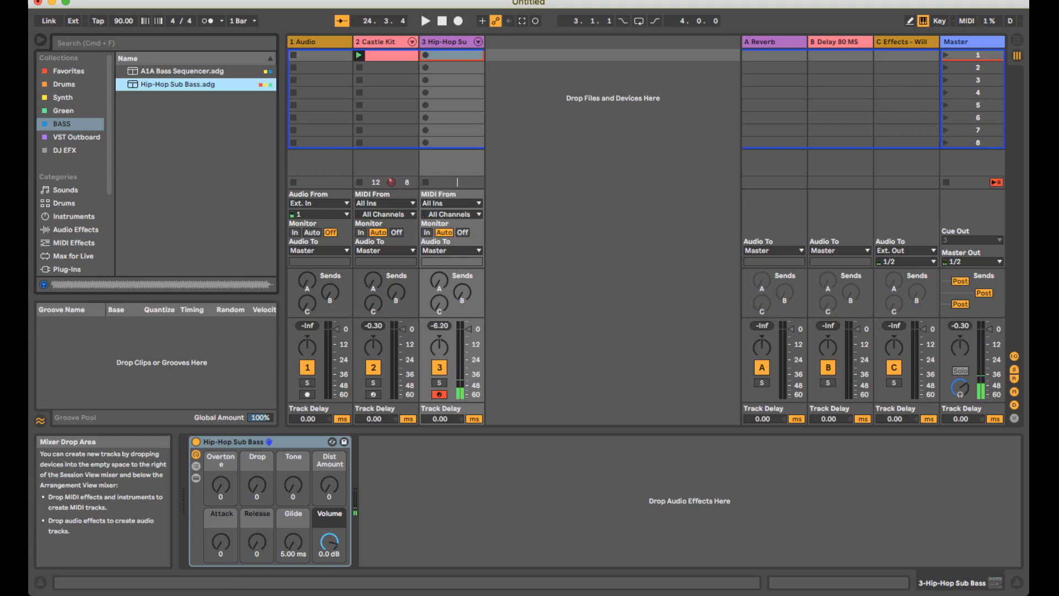
{"action": "key", "text": "a"}
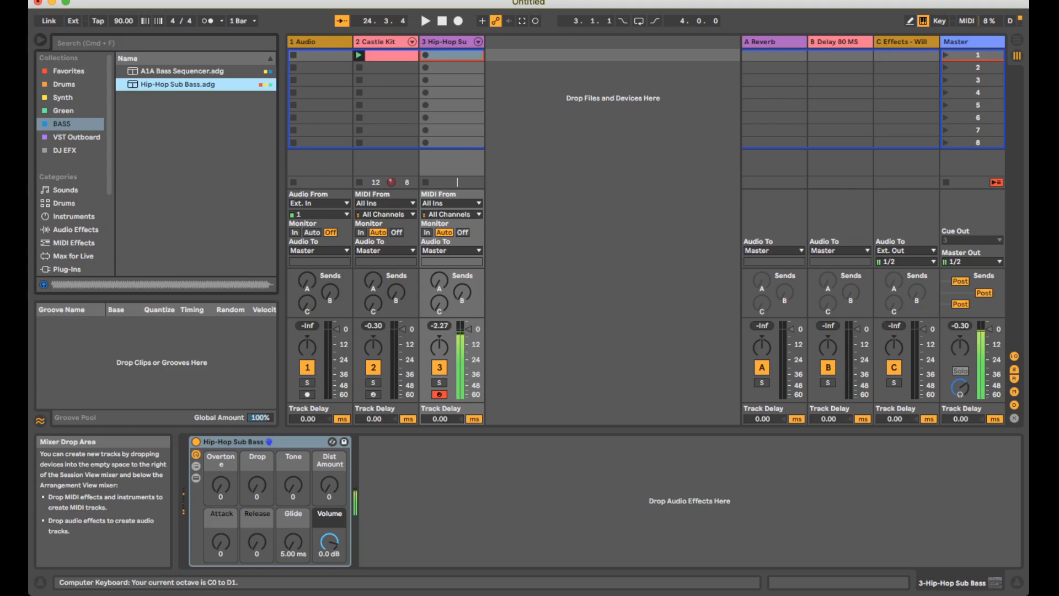
{"action": "key", "text": "x"}
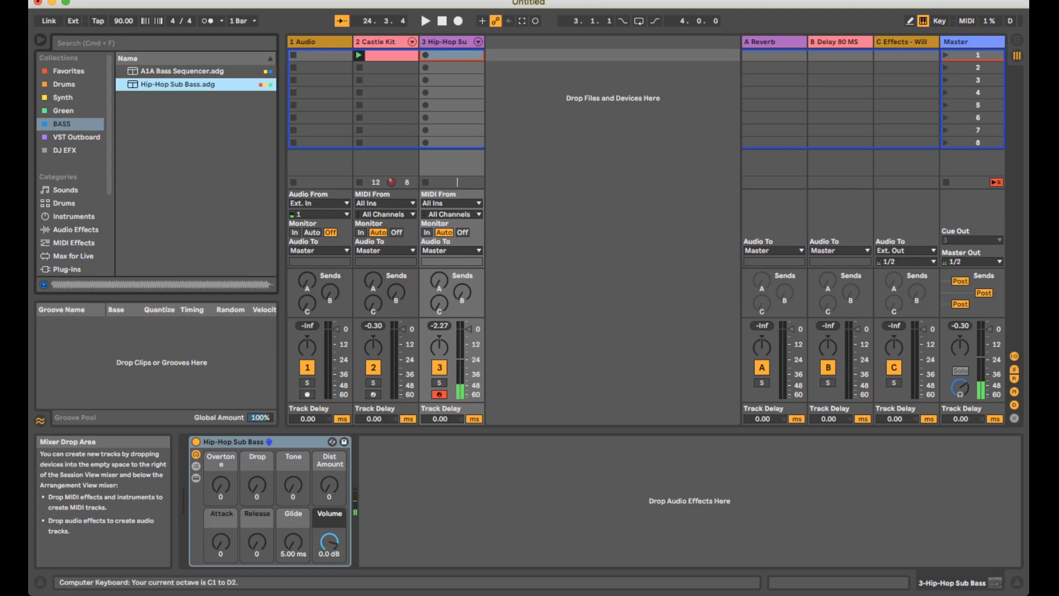
{"action": "key", "text": "a"}
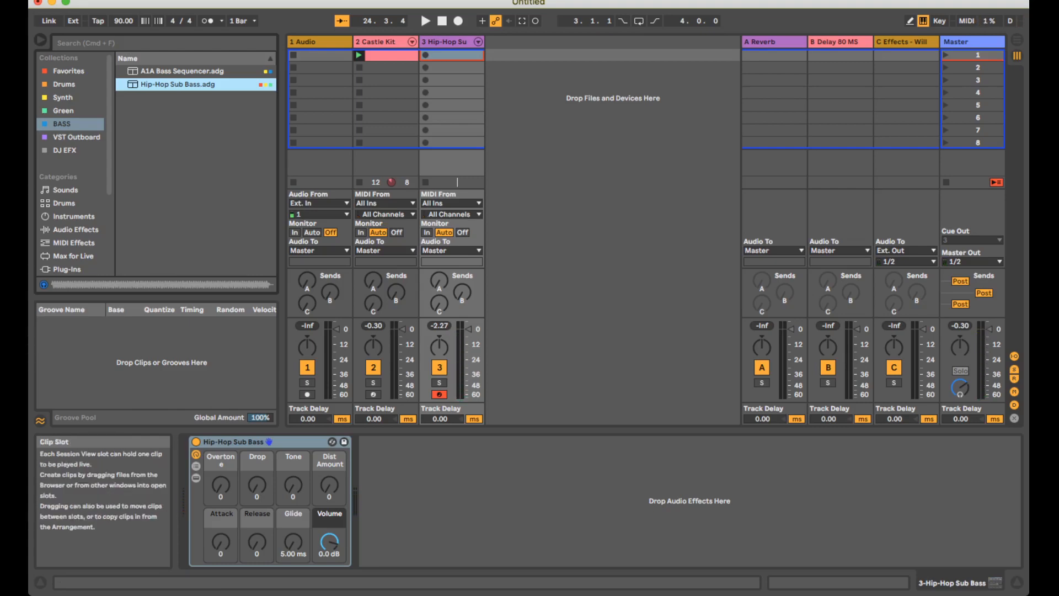
Check the Castle Kit clip's notes, and create a two-bar looped MIDI clip in the Hip-Hop Sub Bass track's first slot.
{"action": "left_click", "coordinate": [392, 55]}
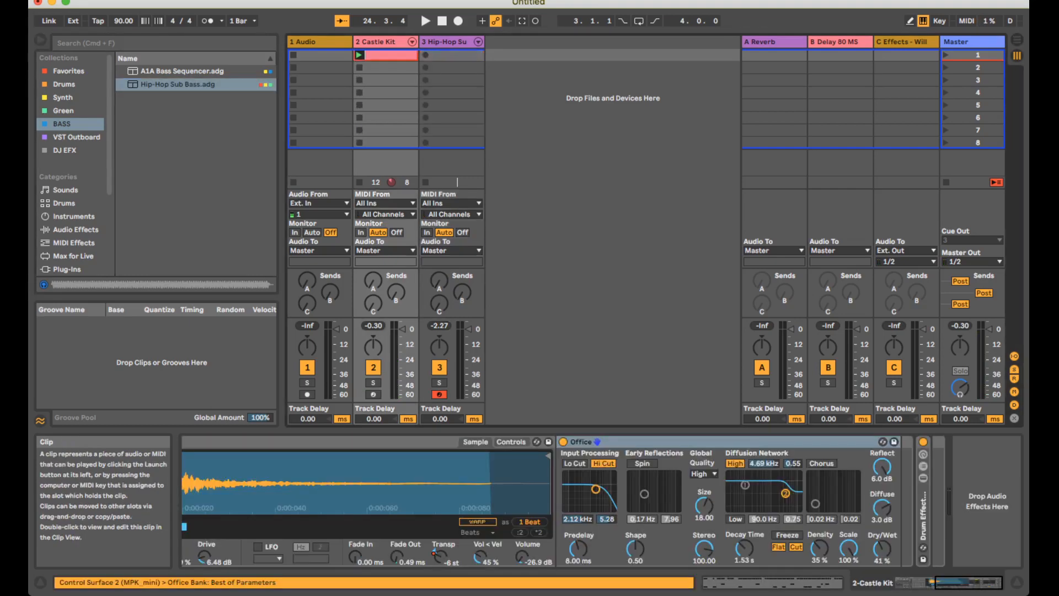
{"action": "left_click", "coordinate": [772, 583]}
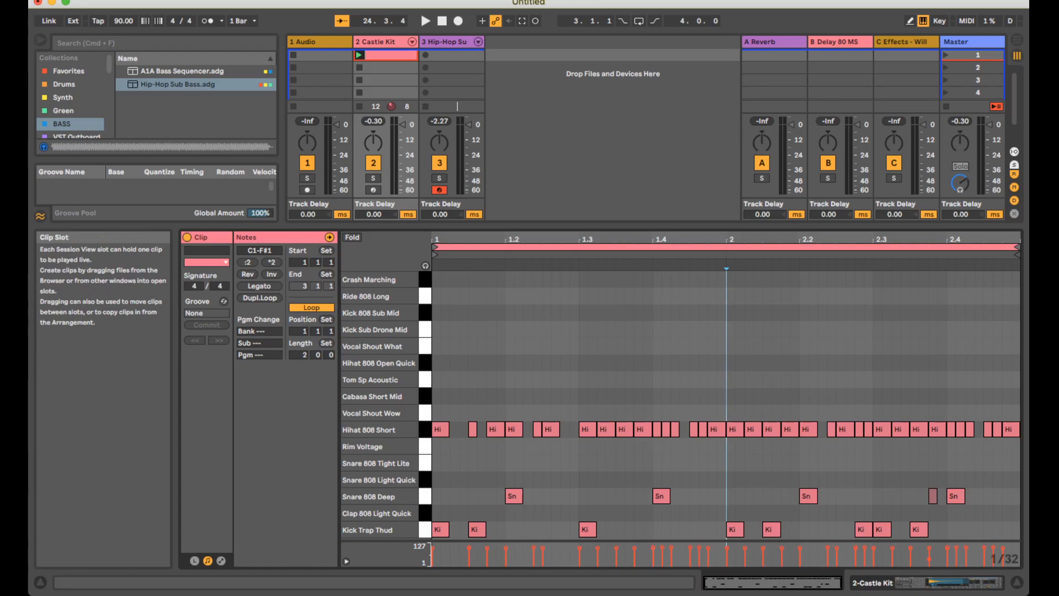
{"action": "double_click", "coordinate": [451, 54]}
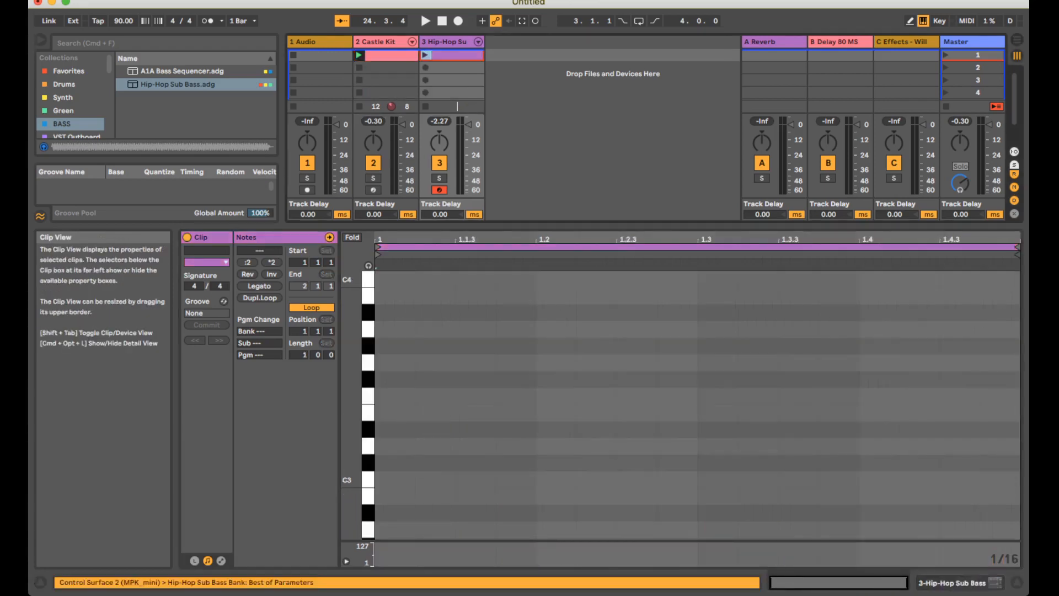
{"action": "left_click", "coordinate": [529, 247]}
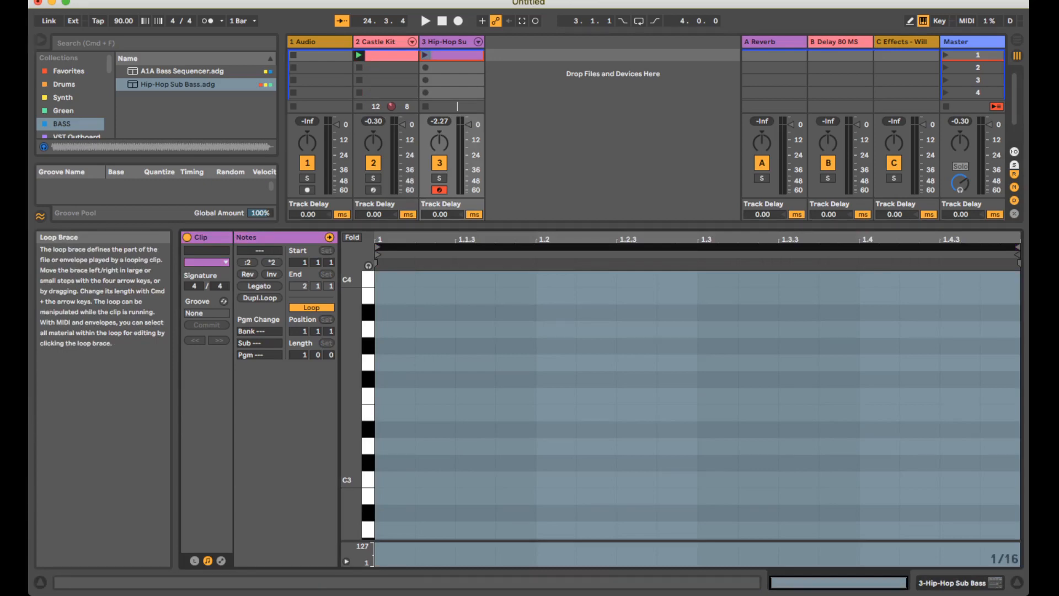
{"action": "key", "text": "super+Up"}
Copy all Kick Trap Thud notes from the Castle Kit clip into the Hip-Hop Sub Bass clip.
{"action": "left_click", "coordinate": [391, 55]}
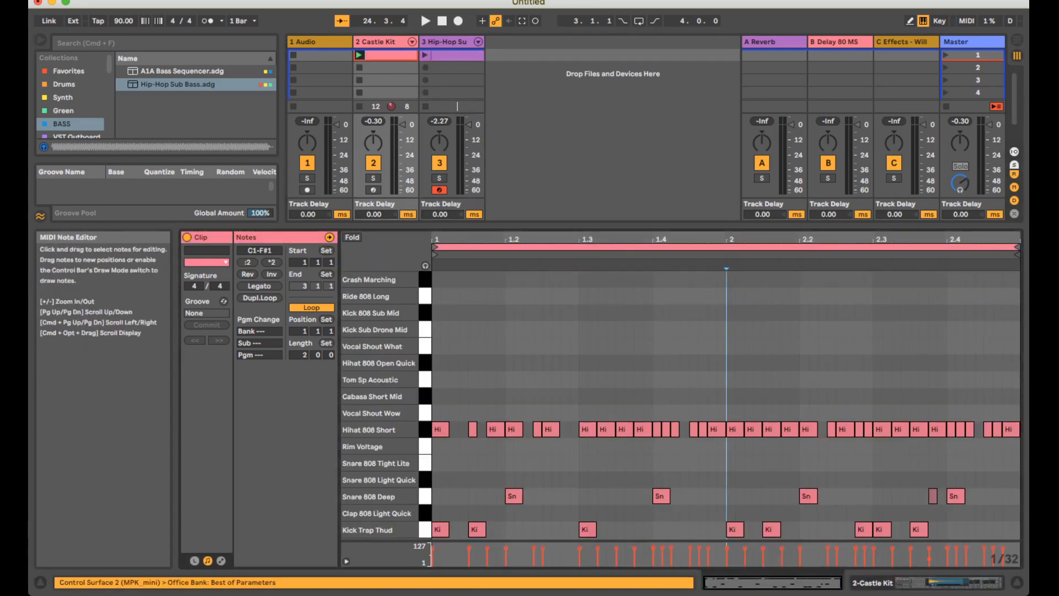
{"action": "left_click_drag", "start_coordinate": [442, 513], "coordinate": [1005, 531]}
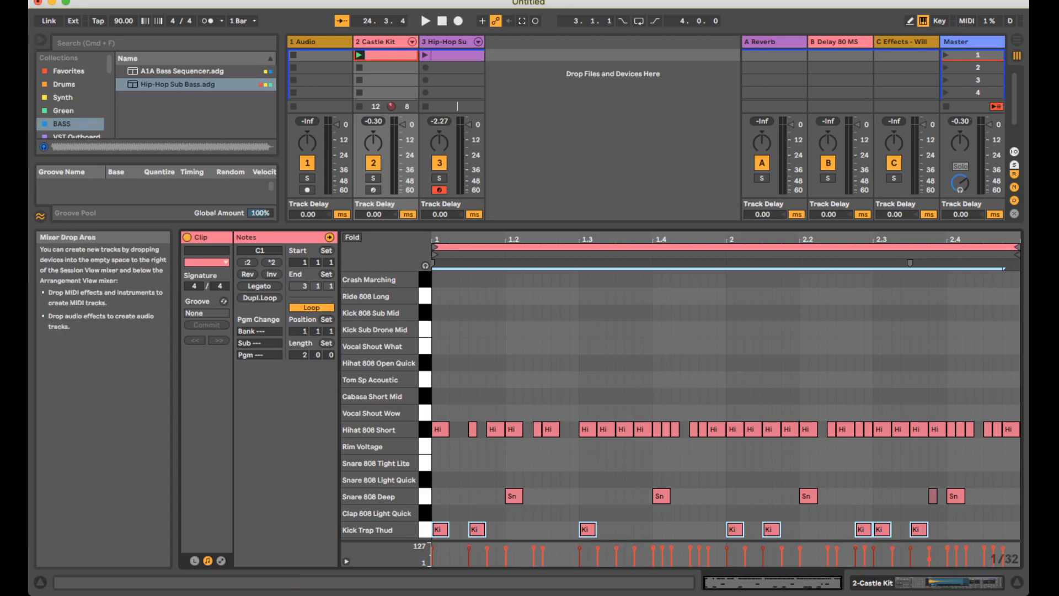
{"action": "left_click", "coordinate": [457, 55]}
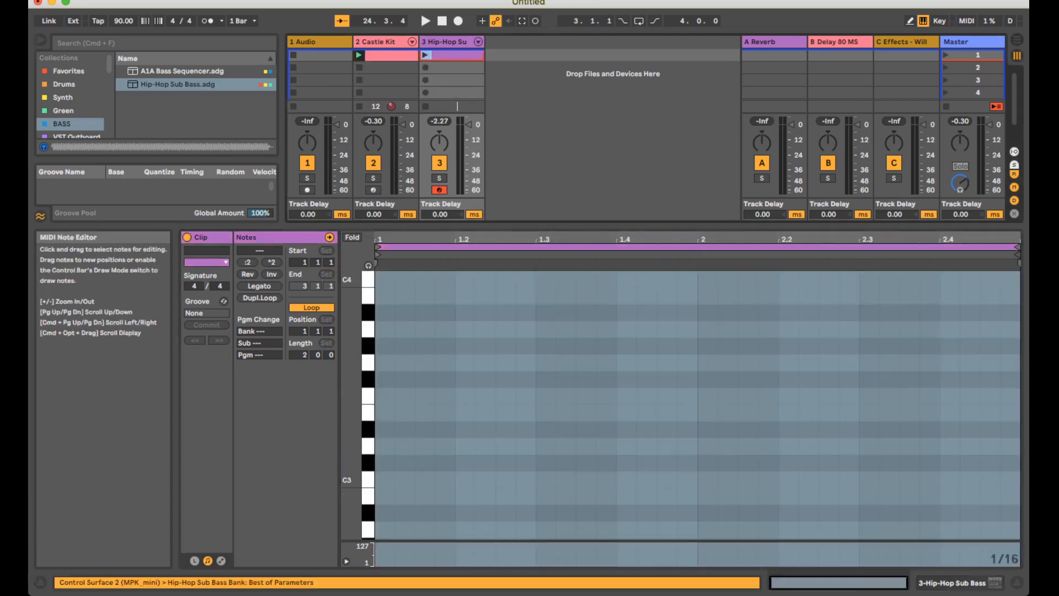
{"action": "key", "text": "super+a"}
{"action": "key", "text": "super+v"}
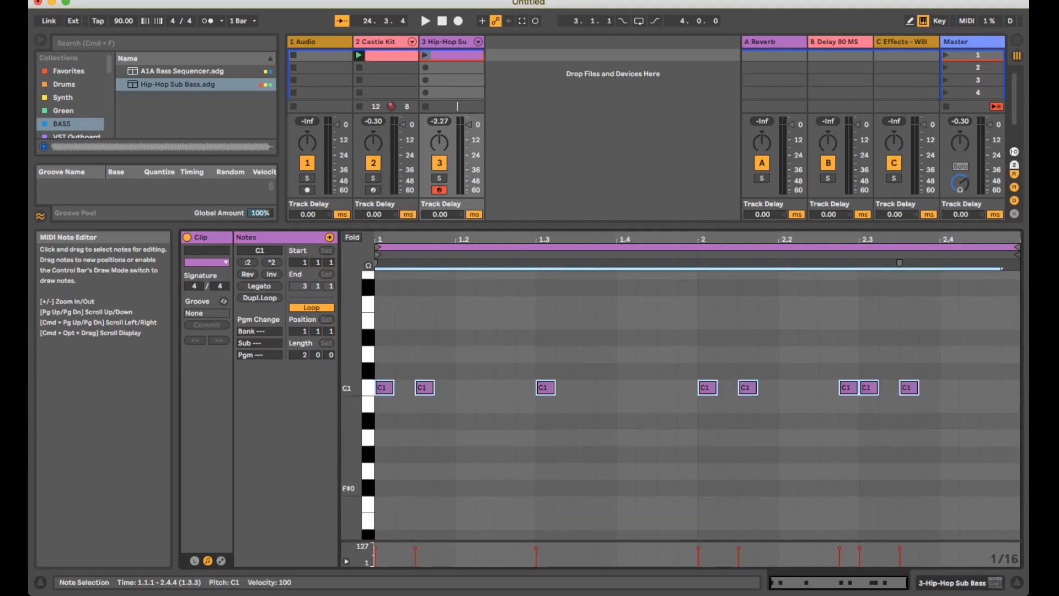
Audition the pasted bass notes at neighbouring pitches by shifting them in semitones around C1.
{"action": "key", "text": "Down"}
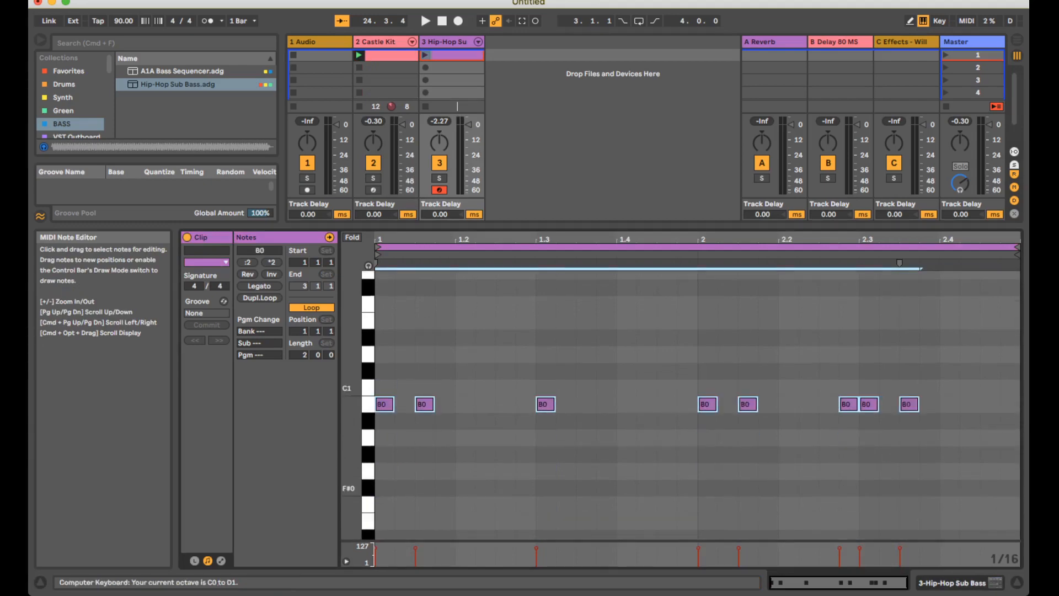
{"action": "key", "text": "Up"}
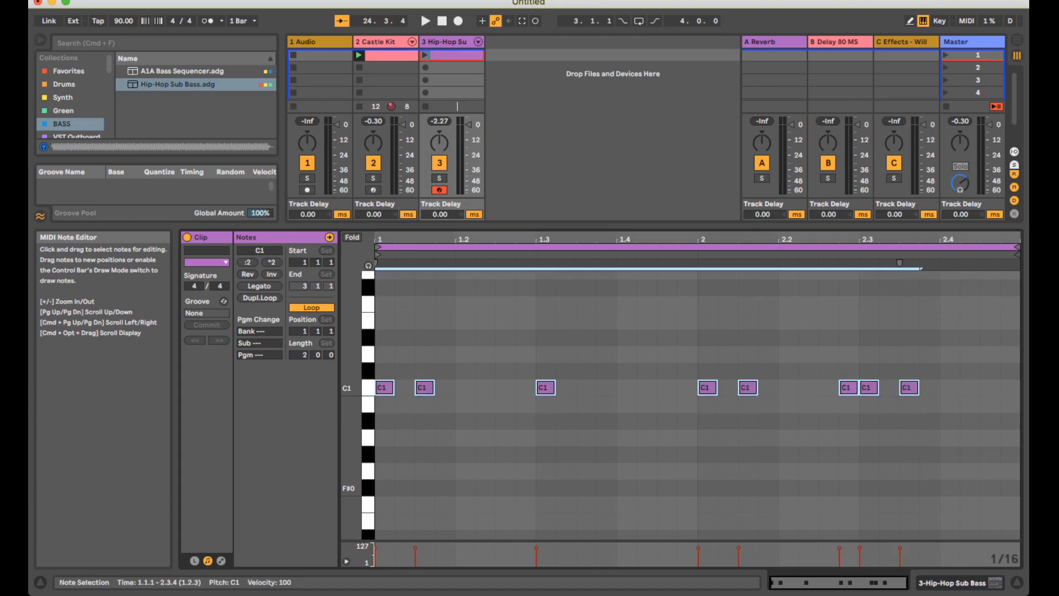
{"action": "key", "text": "Up"}
{"action": "key", "text": "Down"}
{"action": "key", "text": "Down"}
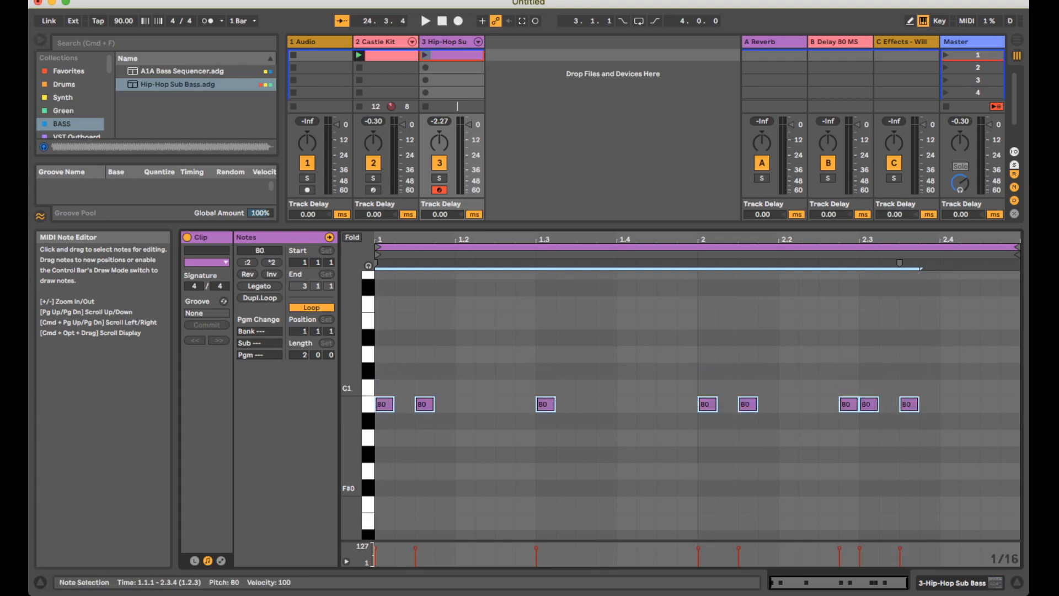
{"action": "key", "text": "Down"}
{"action": "key", "text": "Down"}
{"action": "key", "text": "Up"}
{"action": "key", "text": "Up"}
{"action": "key", "text": "Up"}
{"action": "key", "text": "Down"}
{"action": "key", "text": "Up"}
Lower the selected bass notes two octaves to C-1 and play the drum and bass clips together.
{"action": "key", "text": "shift+Down"}
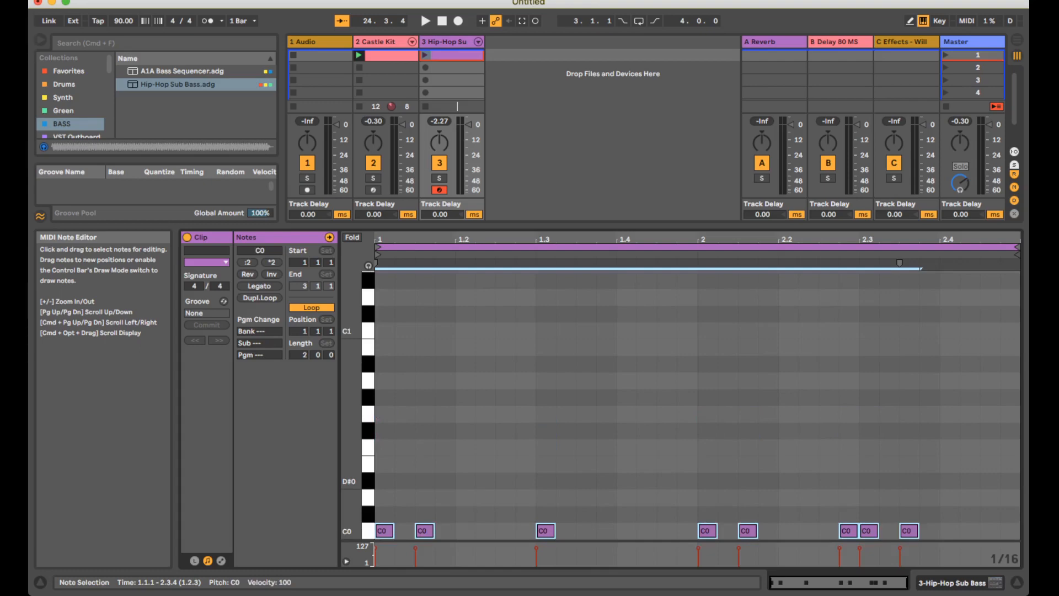
{"action": "key", "text": "shift+Down"}
{"action": "key", "text": "space"}
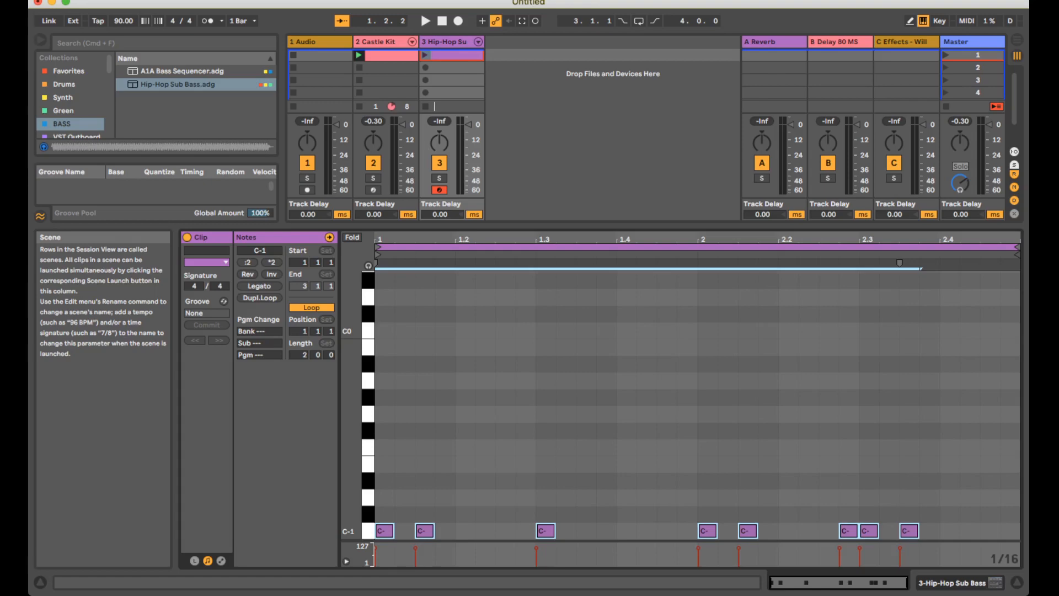
{"action": "key", "text": "space"}
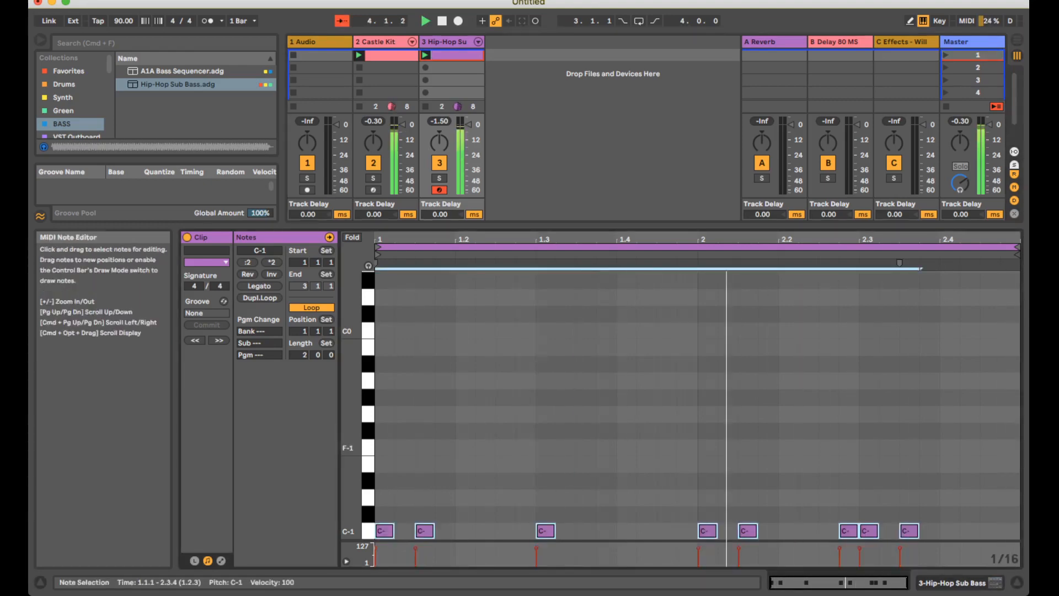
Raise the selected bass notes two octaves to C1 while the drum and bass loops play.
{"action": "key", "text": "shift+Up"}
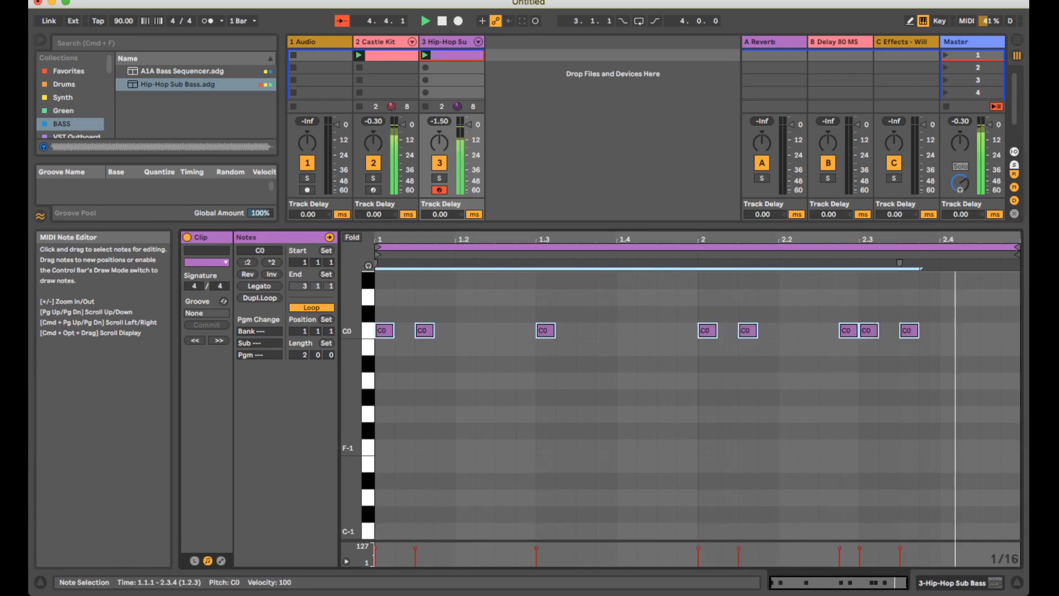
{"action": "key", "text": "shift+Up"}
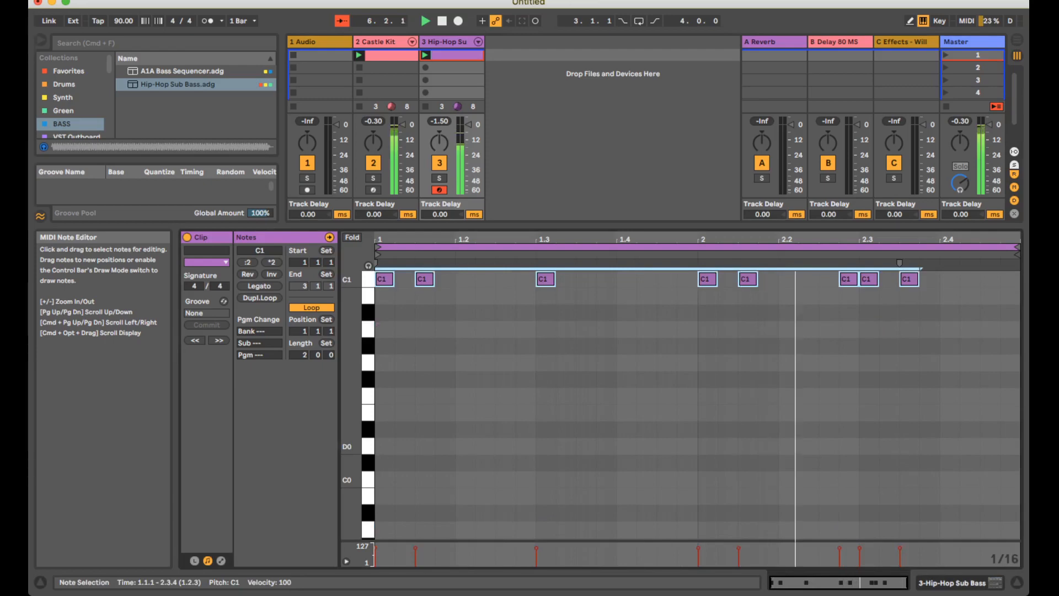
{"action": "scroll", "coordinate": [698, 431], "scroll_direction": "up", "scroll_amount": 2}
{"action": "scroll", "coordinate": [698, 406], "scroll_direction": "up", "scroll_amount": 2}
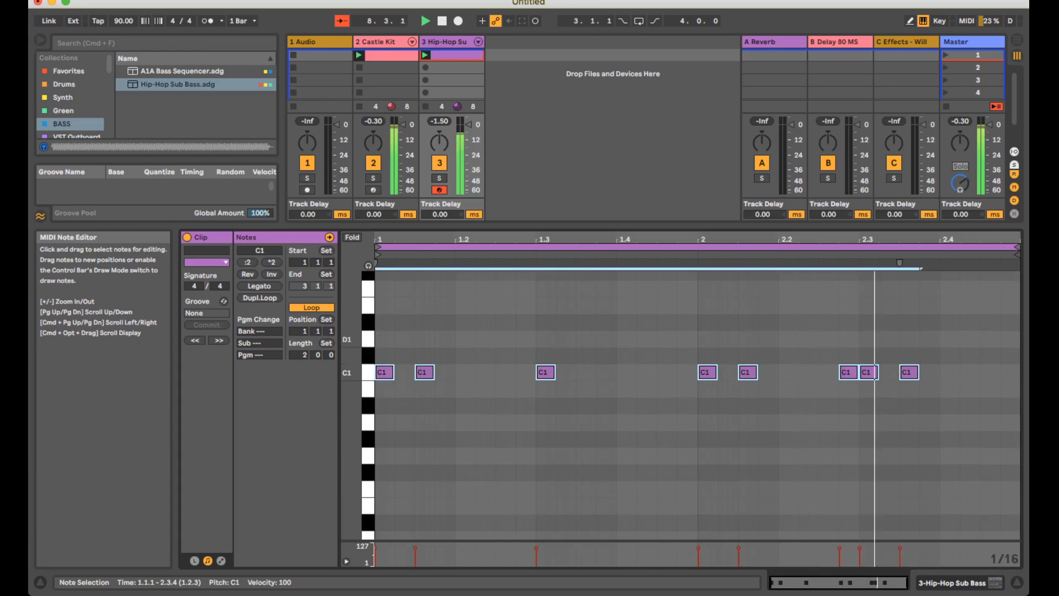
Stop playback and lower the bass note at 2.2.4 from the C1 row to G0.
{"action": "key", "text": "space"}
{"action": "left_click_drag", "start_coordinate": [813, 339], "coordinate": [846, 399]}
{"action": "key", "text": "Down"}
{"action": "key", "text": "Down"}
{"action": "key", "text": "Down"}
{"action": "key", "text": "Down"}
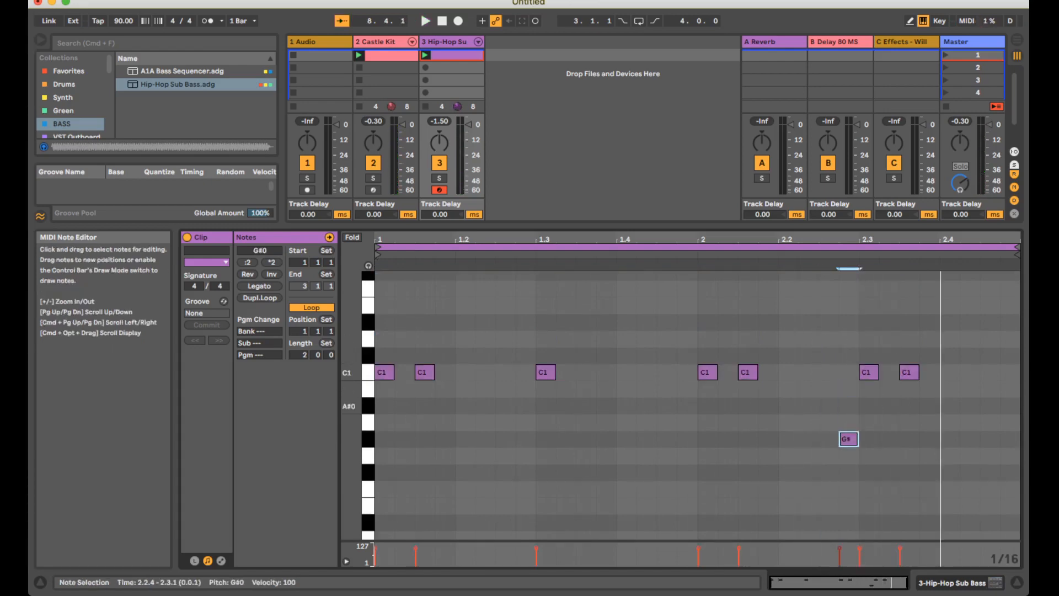
{"action": "key", "text": "Down"}
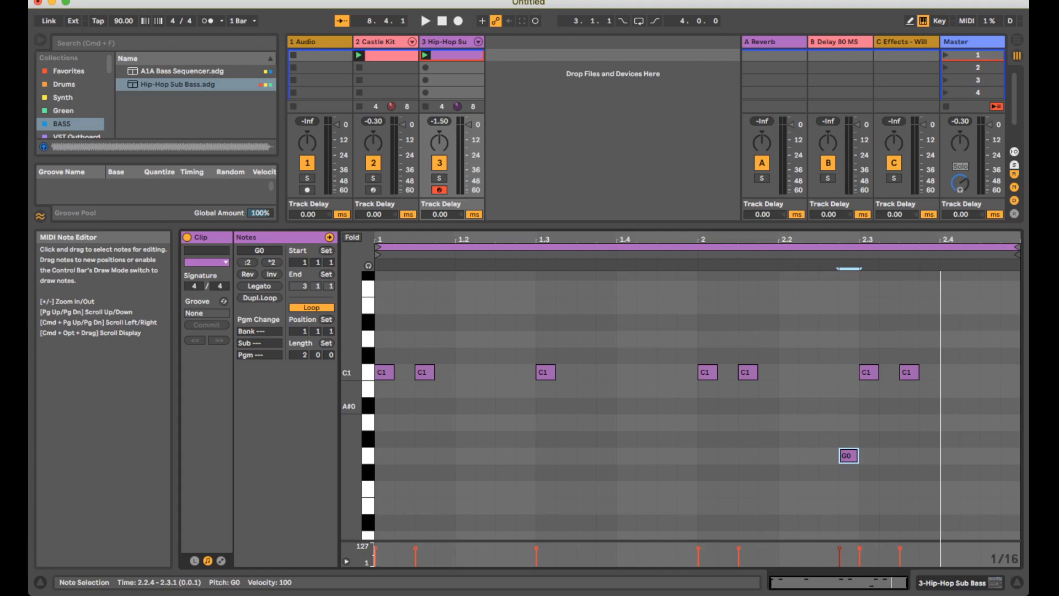
{"action": "left_click", "coordinate": [839, 422]}
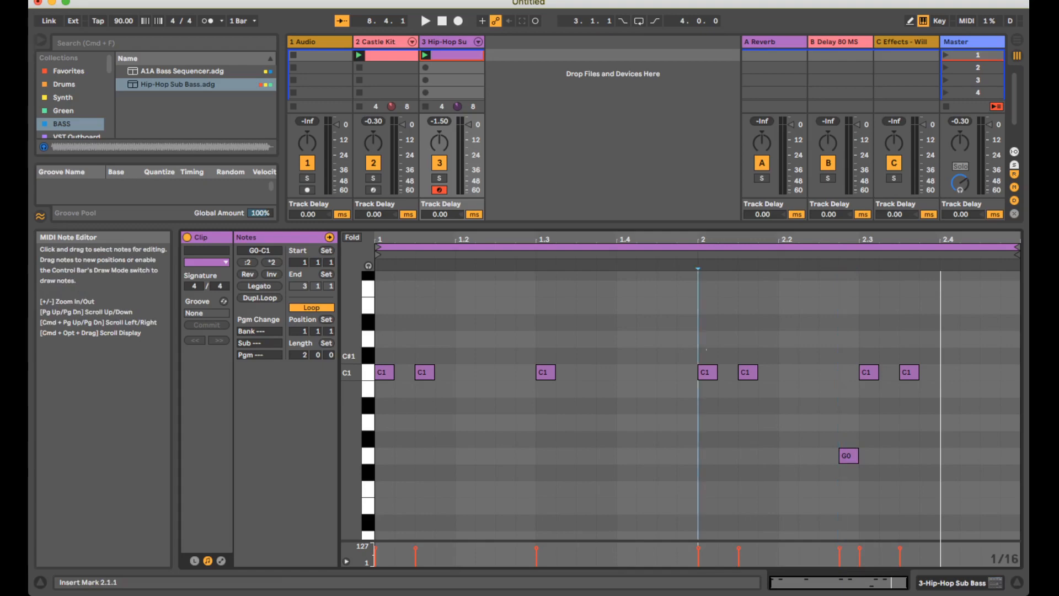
Move the bass note at 2.1.1 to D1 while the loops play, and lengthen it to two sixteenths.
{"action": "left_click_drag", "start_coordinate": [708, 372], "coordinate": [708, 305]}
{"action": "key", "text": "space"}
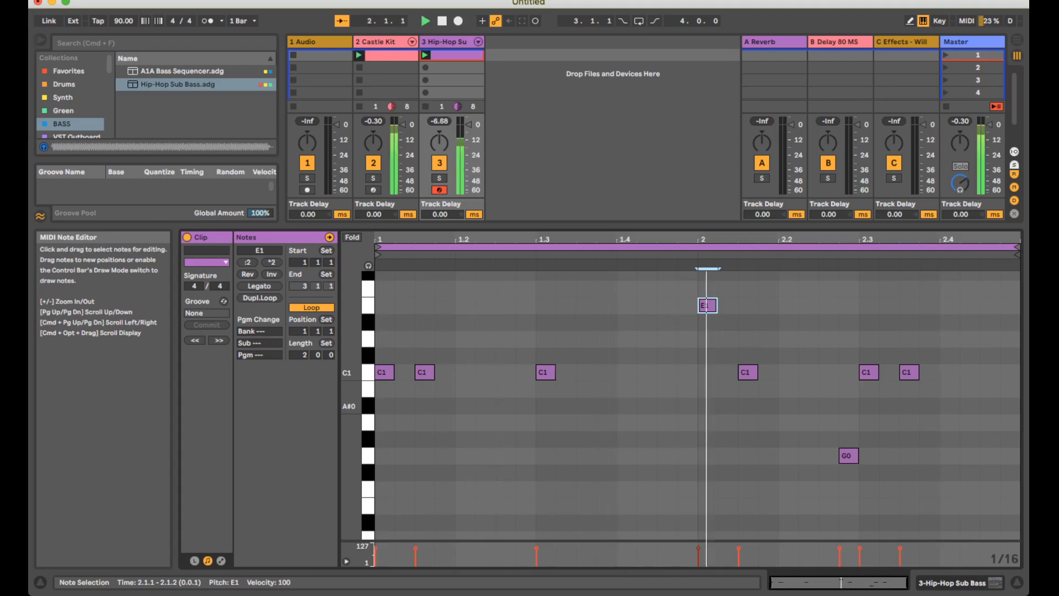
{"action": "key", "text": "Down"}
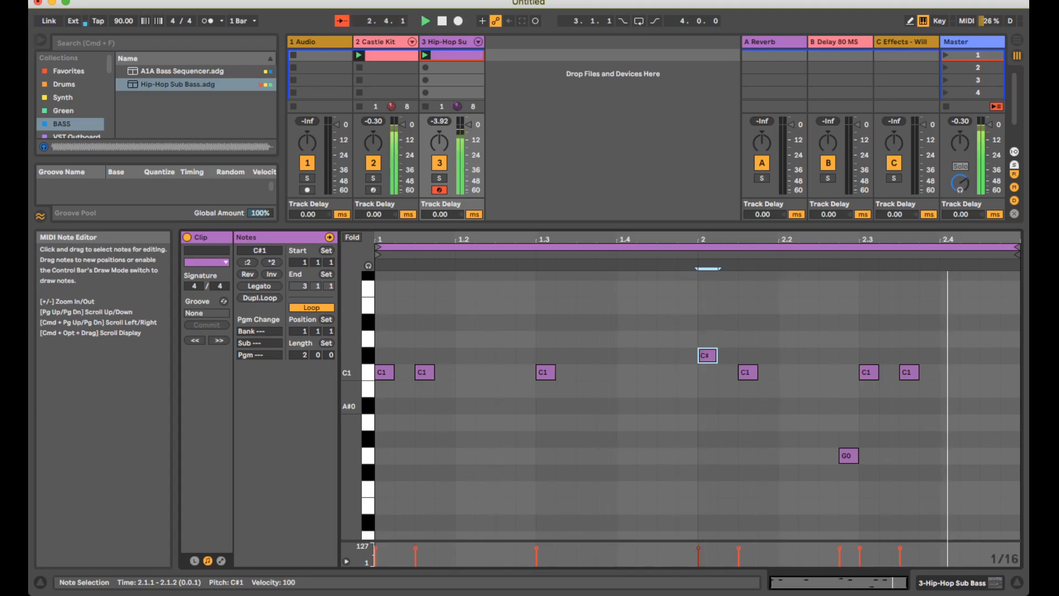
{"action": "key", "text": "Down"}
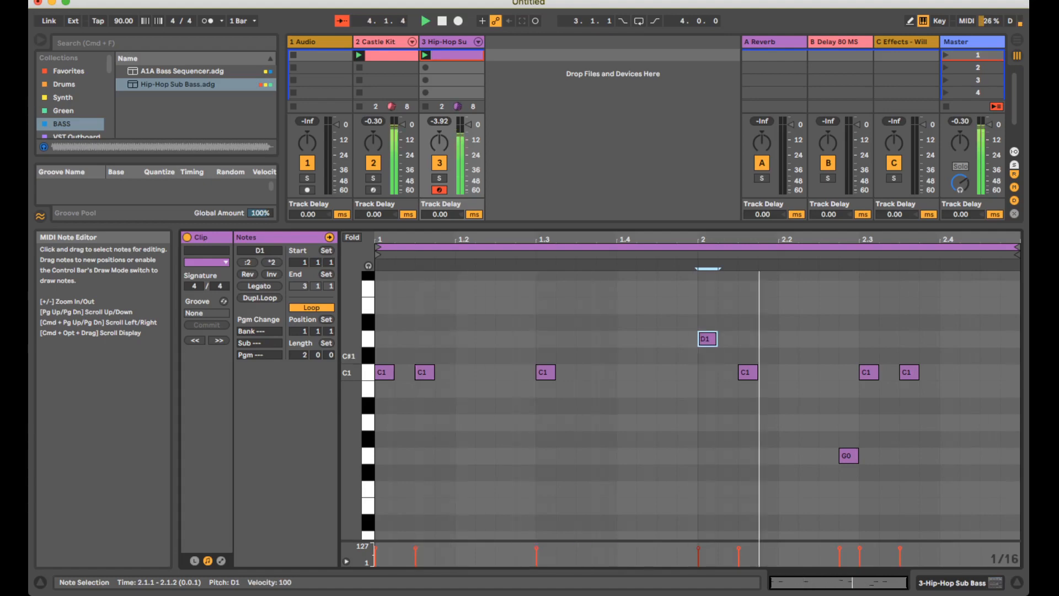
{"action": "key", "text": "shift+Right"}
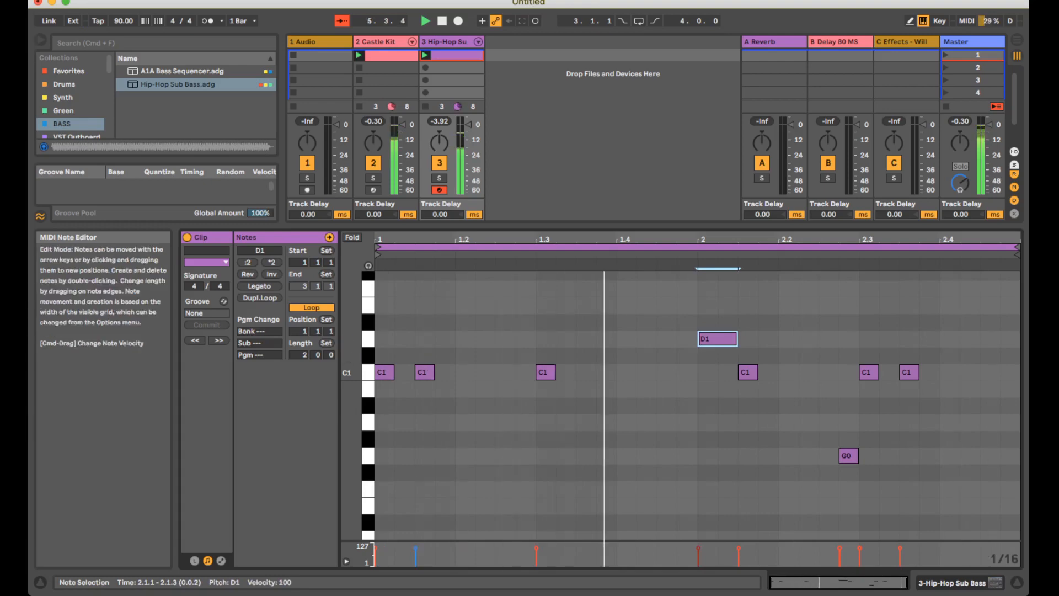
Lengthen the C1 notes at 1.1.3 and 2.1.3 to two sixteenths each and the one at 1.3.1 to a full beat.
{"action": "left_click_drag", "start_coordinate": [434, 372], "coordinate": [615, 372]}
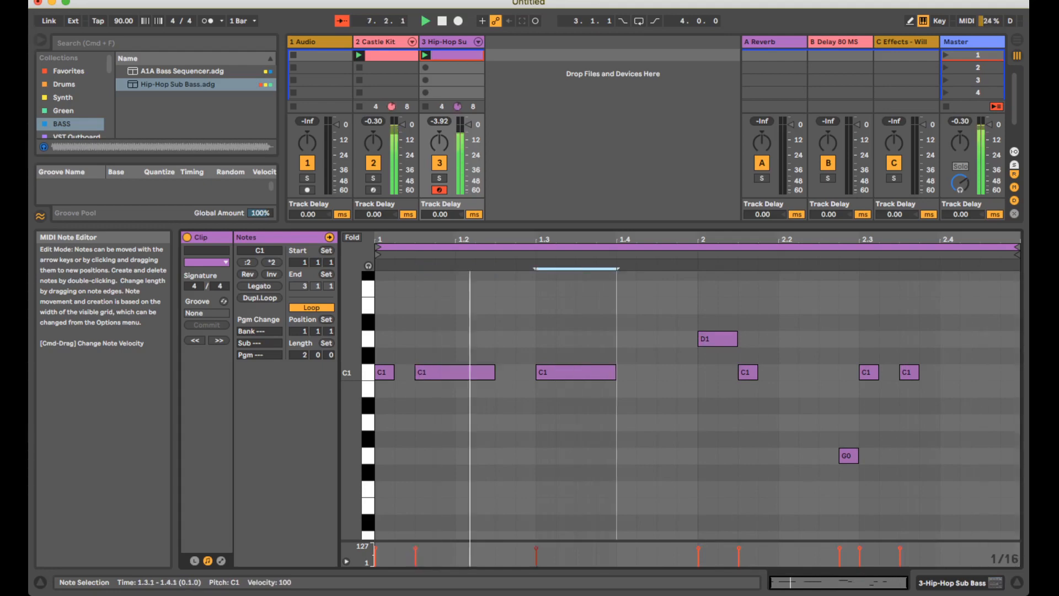
{"action": "left_click_drag", "start_coordinate": [494, 372], "coordinate": [454, 372]}
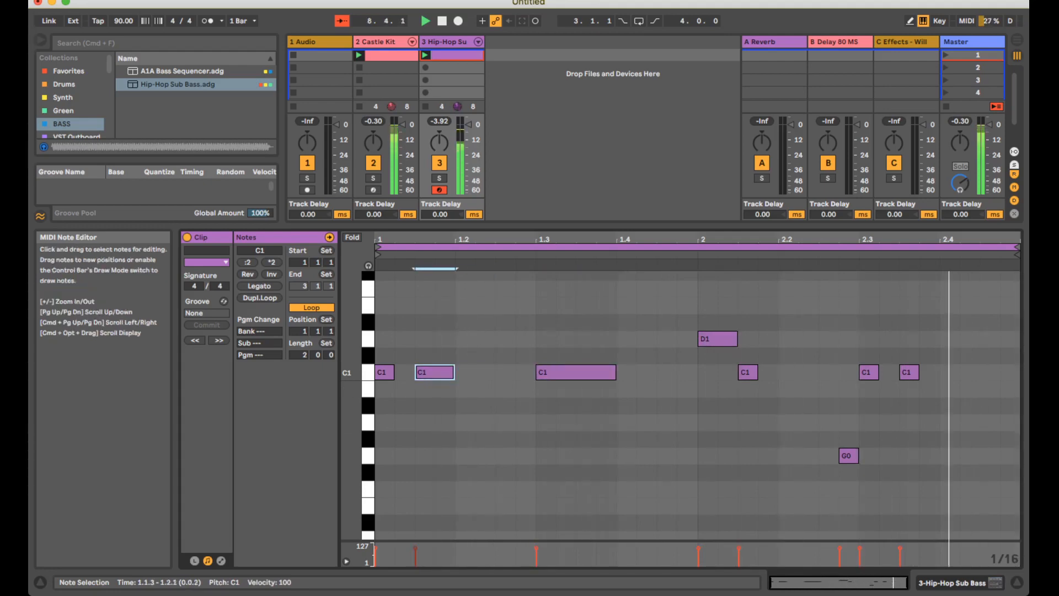
{"action": "left_click_drag", "start_coordinate": [757, 373], "coordinate": [778, 372]}
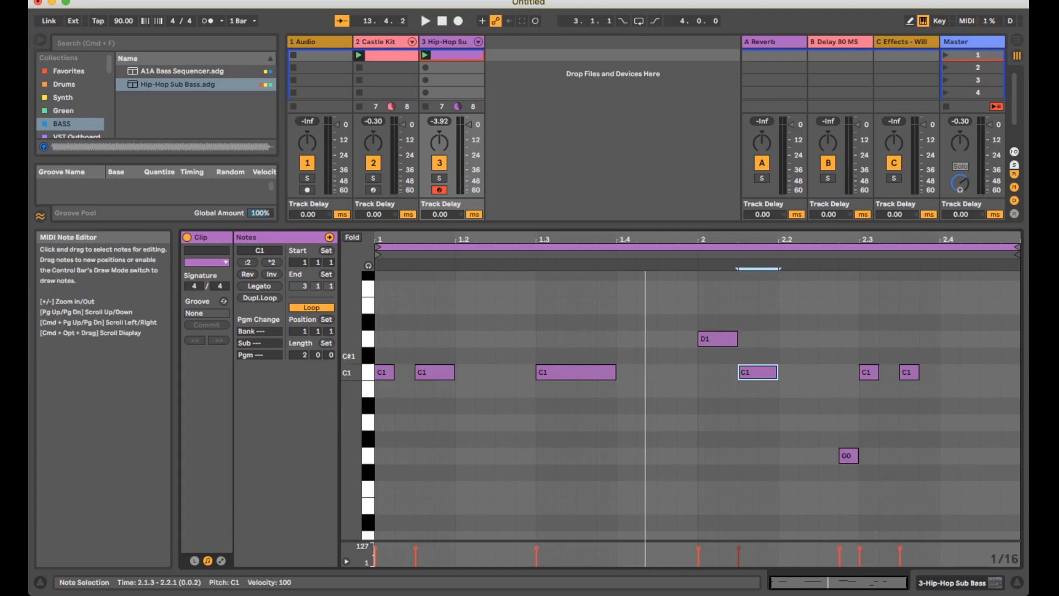
Raise the first bass note at 1.1.1 to D1 and play the loops.
{"action": "left_click", "coordinate": [383, 372]}
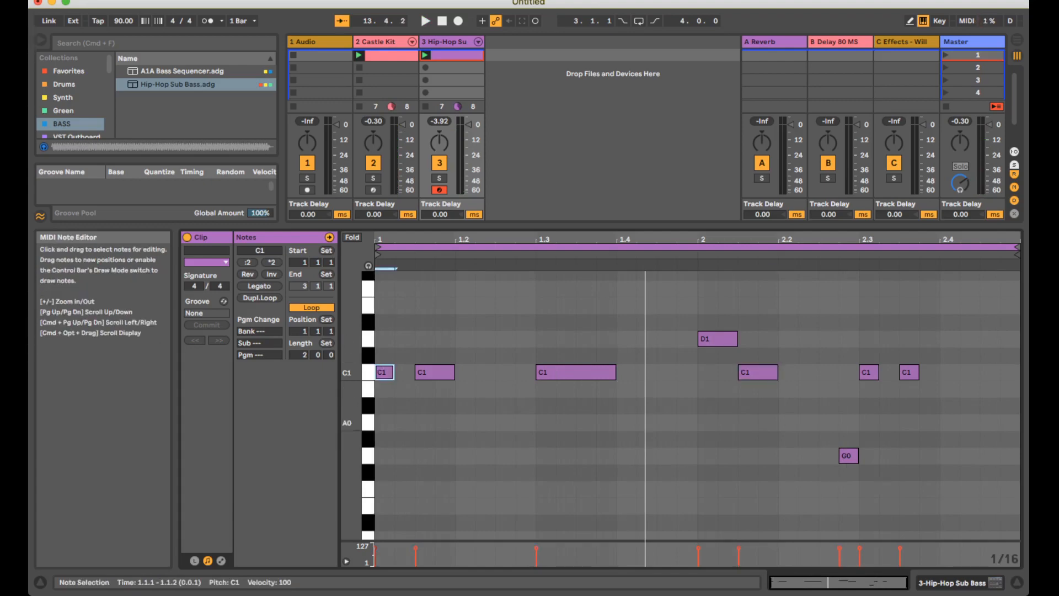
{"action": "key", "text": "Up"}
{"action": "key", "text": "Up"}
{"action": "key", "text": "Down"}
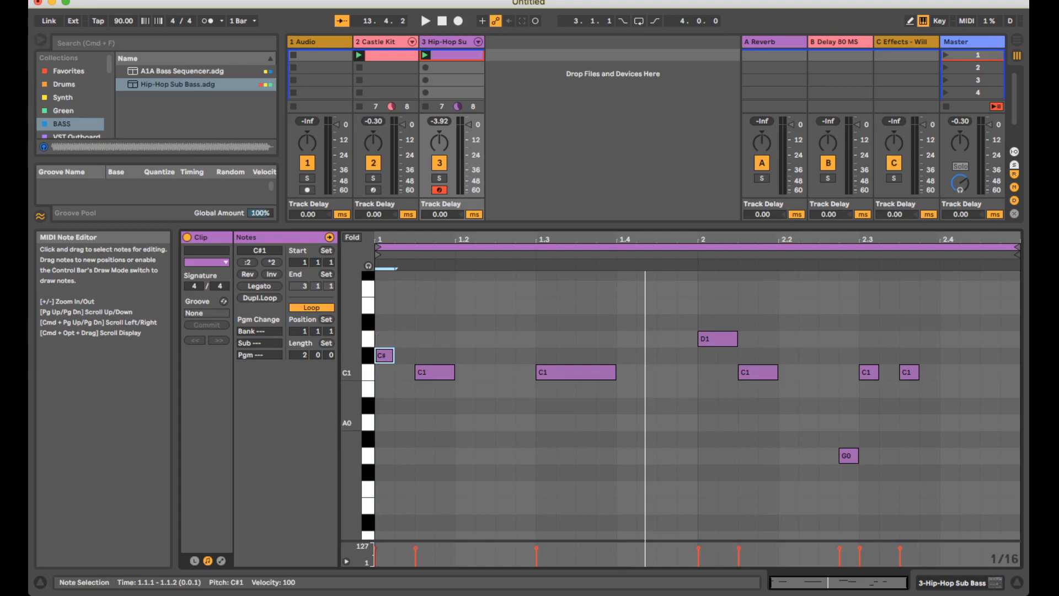
{"action": "key", "text": "Up"}
{"action": "key", "text": "space"}
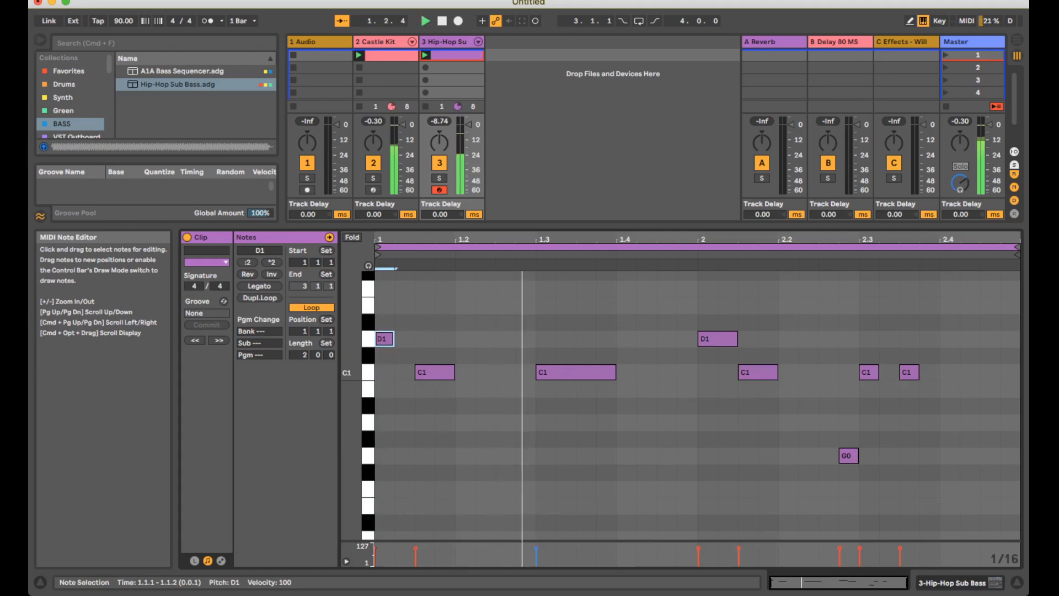
Lower the one-beat bass note at 1.3.1 to A#0, trying A0 as an alternative during playback.
{"action": "left_click_drag", "start_coordinate": [556, 355], "coordinate": [573, 406]}
{"action": "key", "text": "Down"}
{"action": "key", "text": "Down"}
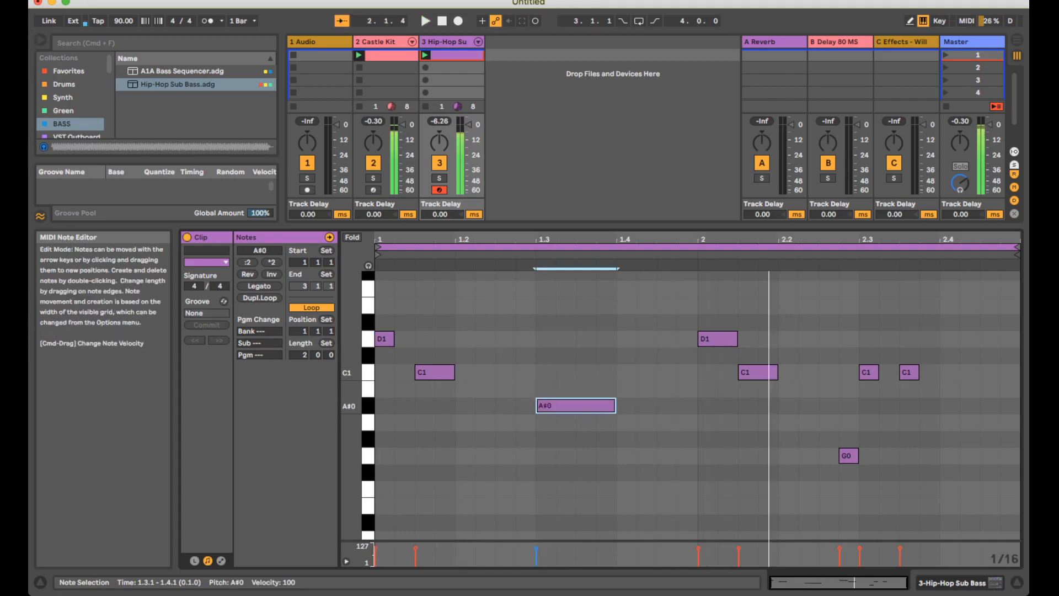
{"action": "key", "text": "Down"}
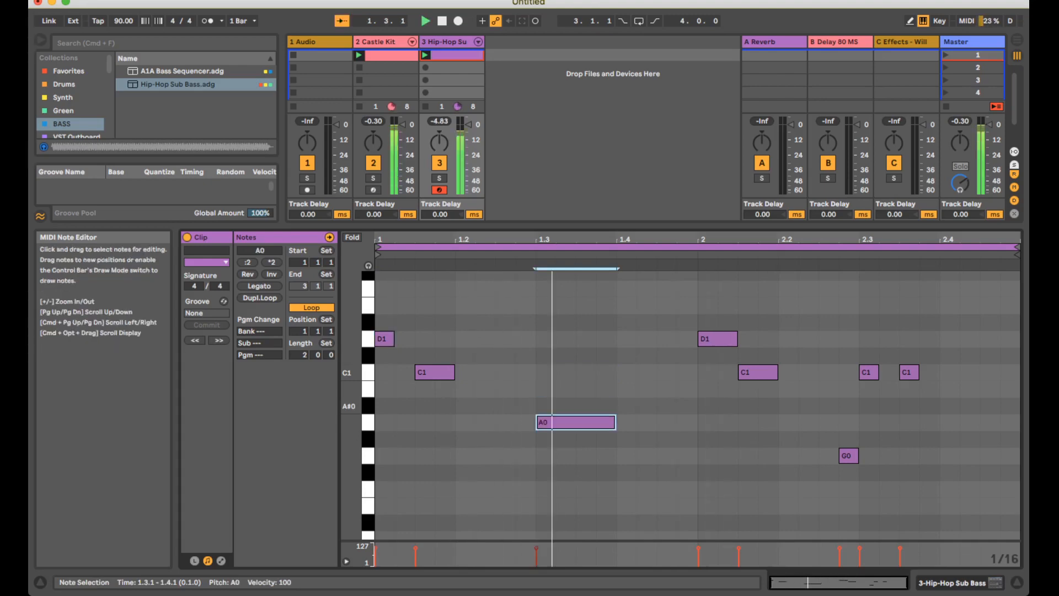
{"action": "key", "text": "Up"}
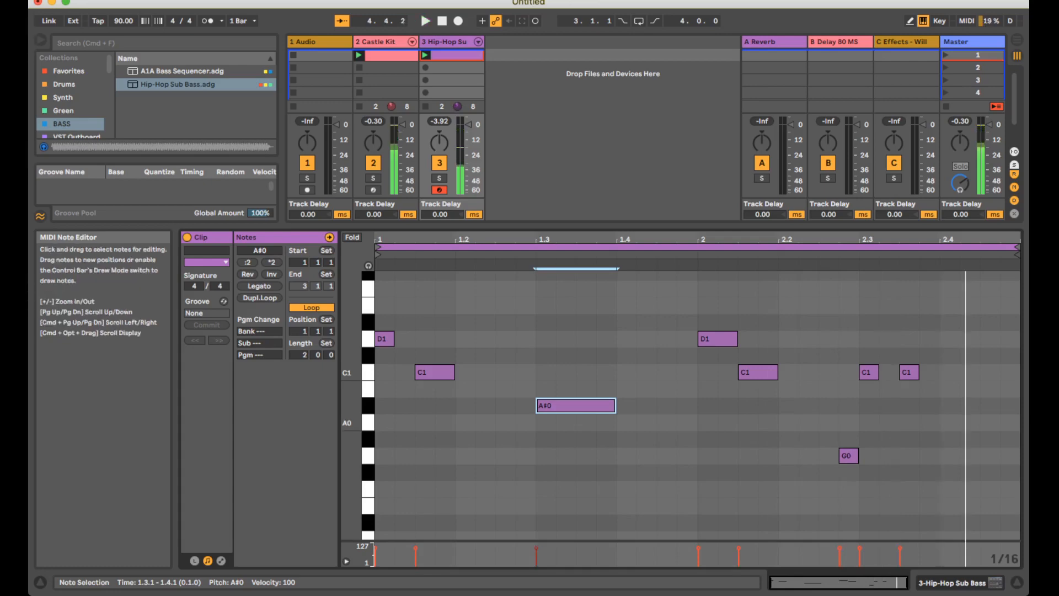
Lengthen the last bass note at 2.3.3 to two sixteenths and play back the finished drum and bass loop.
{"action": "left_click_drag", "start_coordinate": [918, 372], "coordinate": [939, 372]}
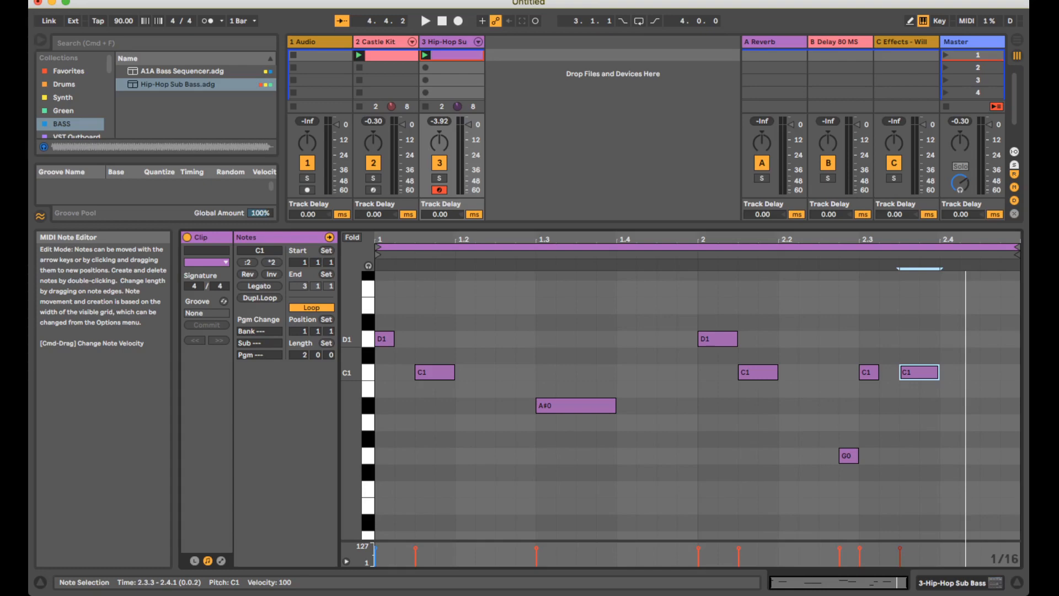
{"action": "key", "text": "space"}
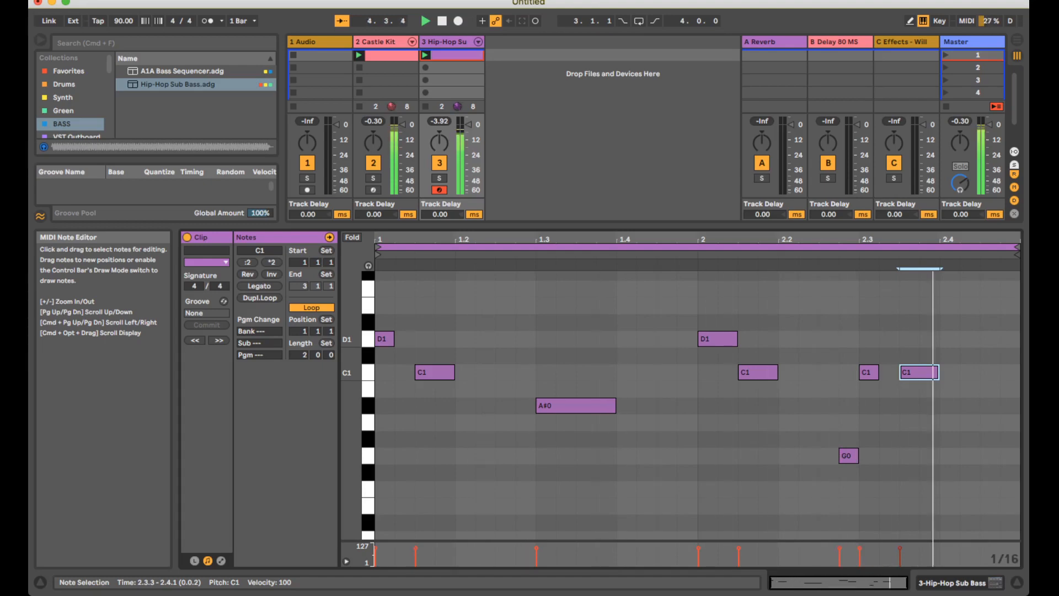
{"action": "key", "text": "space"}
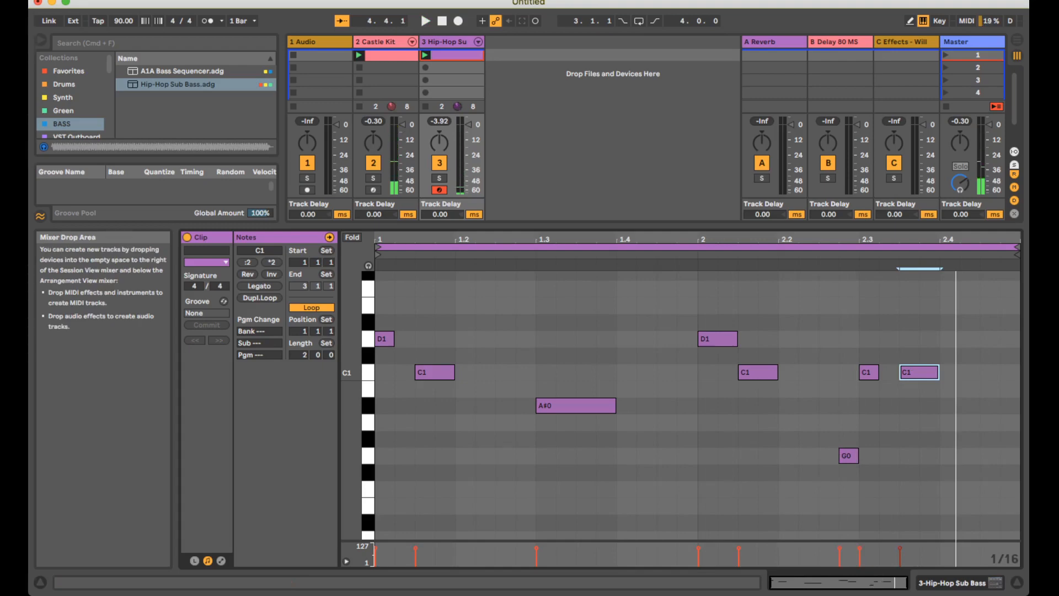
Enlarge the Session View area and compare the Arrangement timeline with the Session clip slots on the Hip-Hop Sub Bass track.
{"action": "left_click_drag", "start_coordinate": [613, 227], "coordinate": [612, 431]}
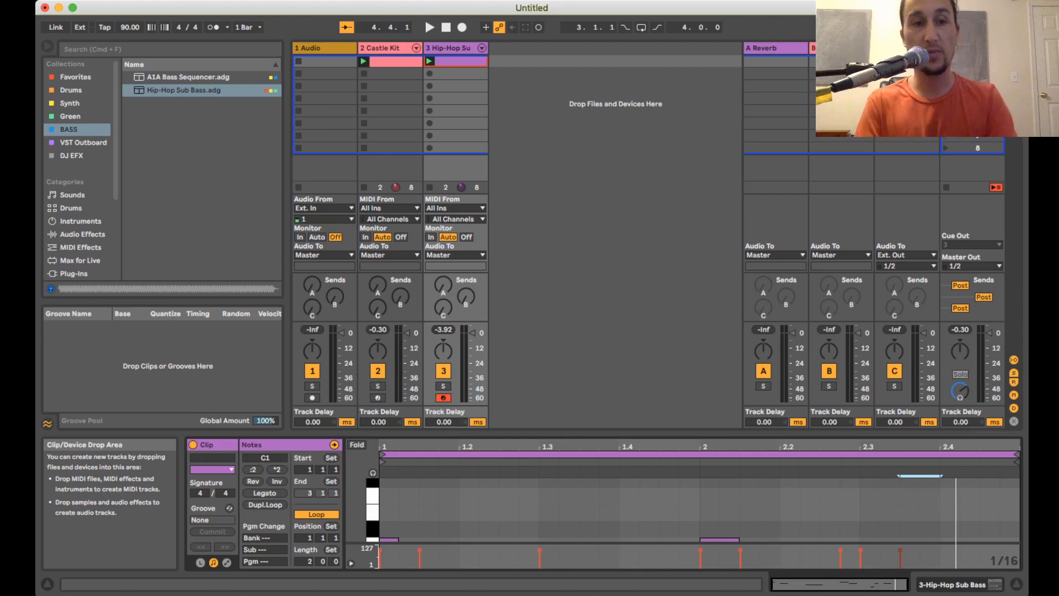
{"action": "key", "text": "Tab"}
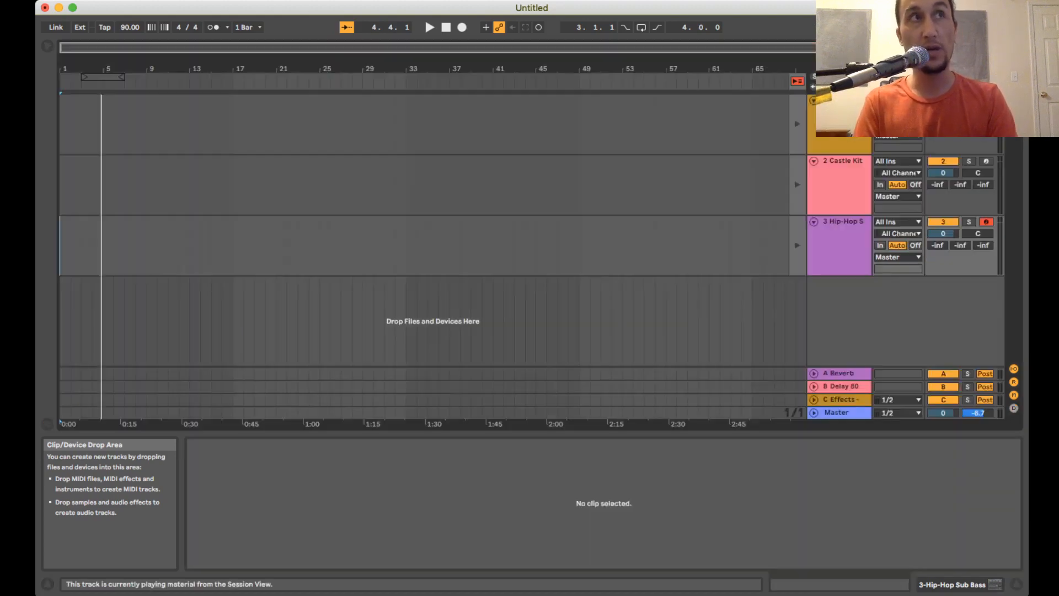
{"action": "left_click_drag", "start_coordinate": [244, 124], "coordinate": [535, 124]}
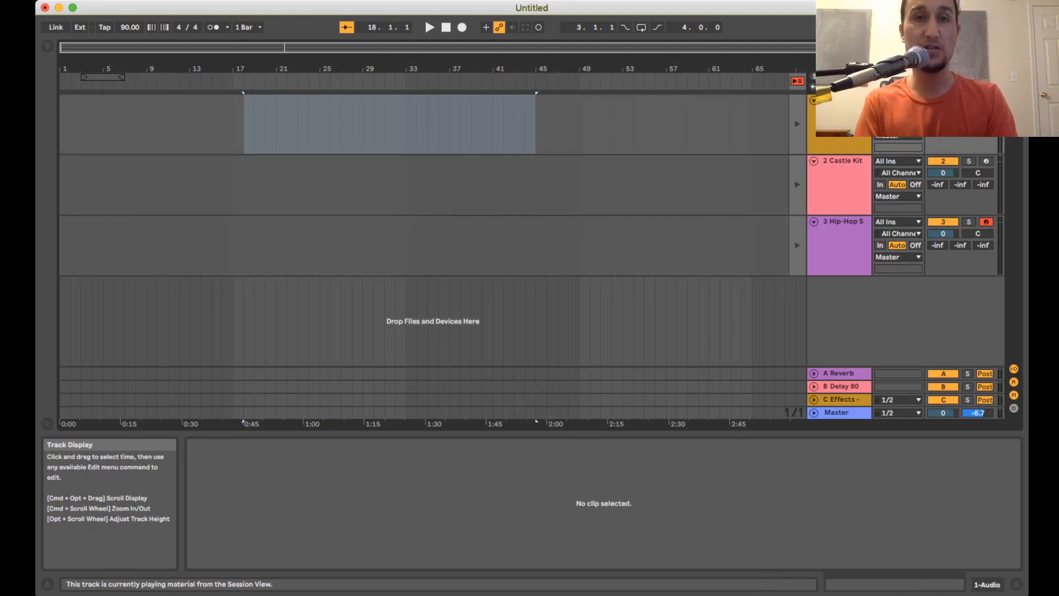
{"action": "key", "text": "Tab"}
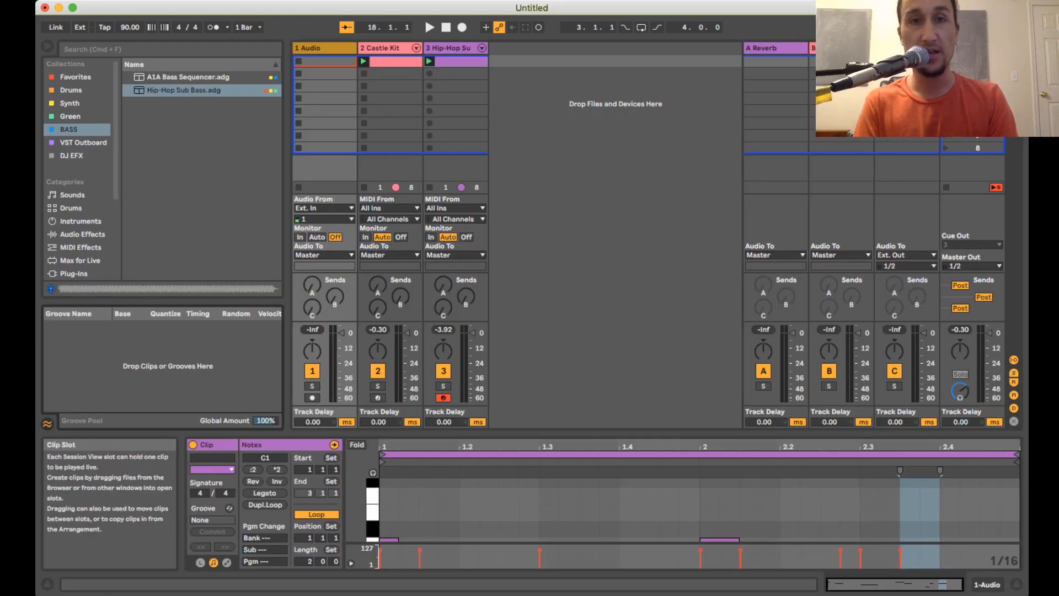
{"action": "left_click", "coordinate": [455, 123]}
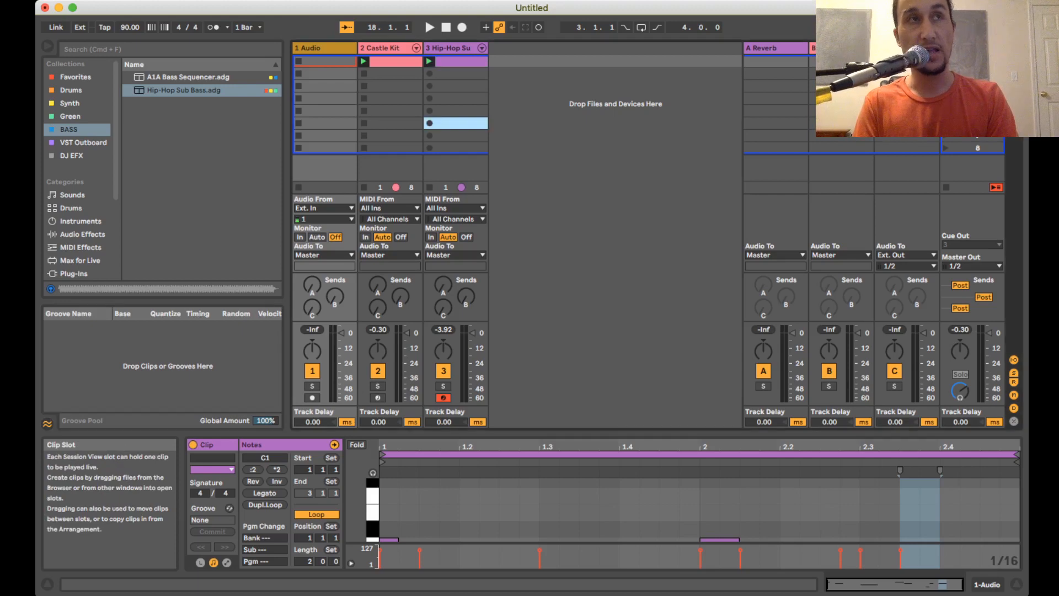
{"action": "left_click", "coordinate": [456, 111]}
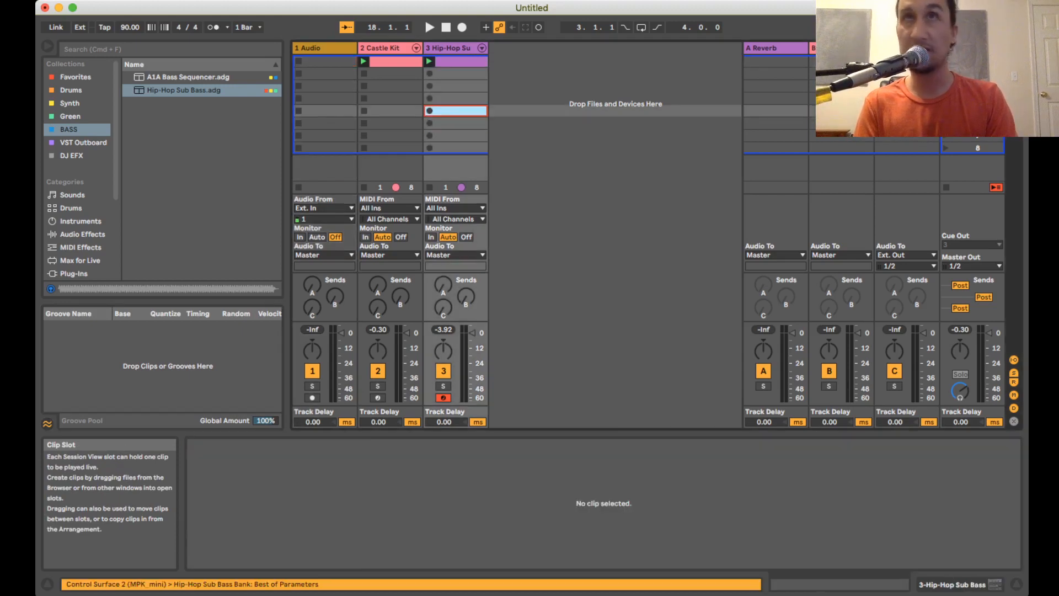